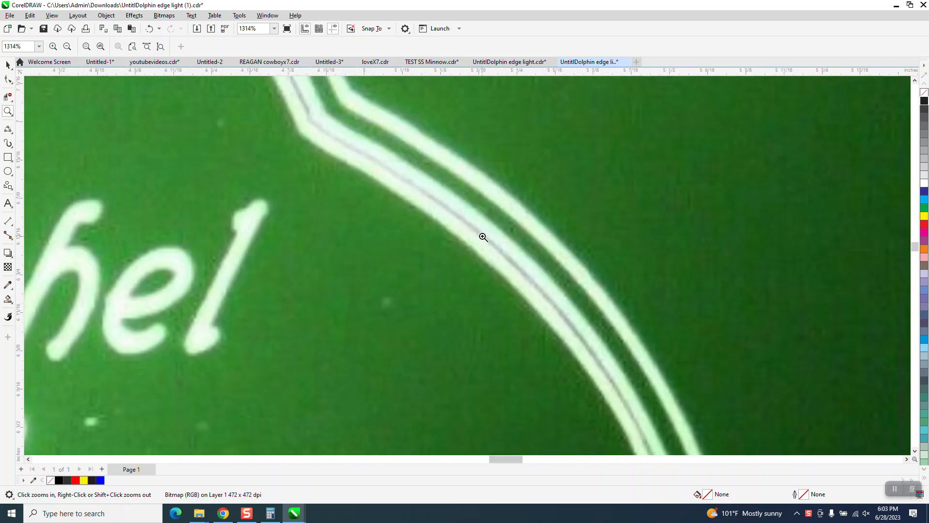
Examine the green photo, the black-and-white dolphin outline and the dolphin on the yellow rectangle for uneven or doubled lines
{"action": "scroll", "coordinate": [219, 244], "scroll_direction": "down", "scroll_amount": 1}
{"action": "scroll", "coordinate": [456, 170], "scroll_direction": "down", "scroll_amount": 3}
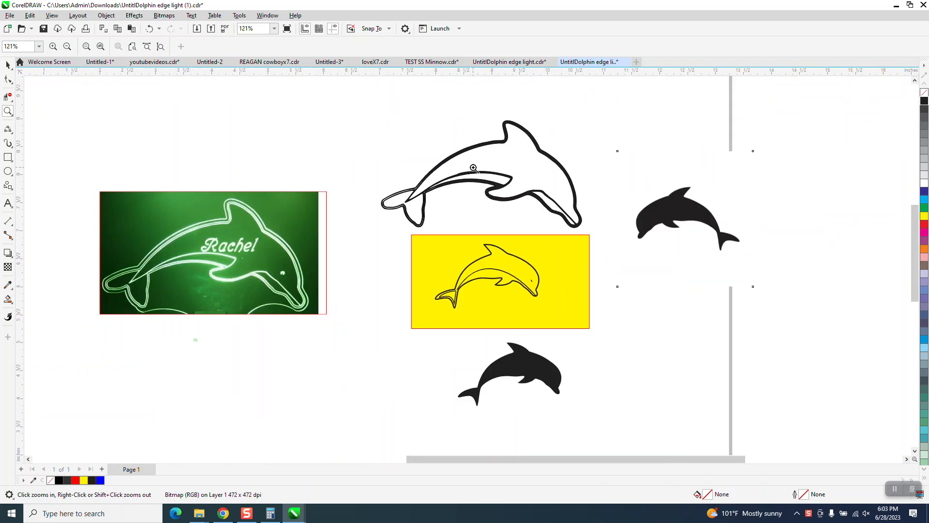
{"action": "scroll", "coordinate": [596, 242], "scroll_direction": "up", "scroll_amount": 3}
{"action": "left_click_drag", "start_coordinate": [197, 201], "coordinate": [334, 254]}
{"action": "scroll", "coordinate": [615, 273], "scroll_direction": "down", "scroll_amount": 4}
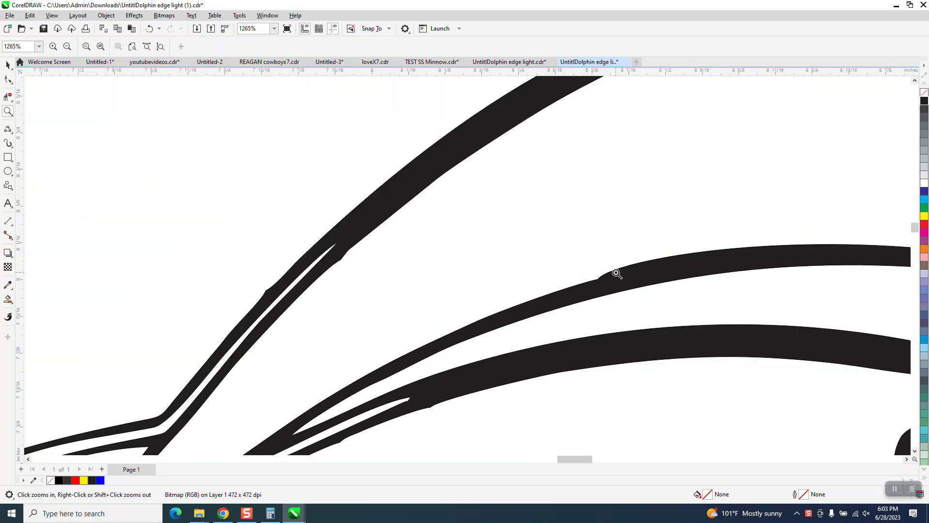
{"action": "scroll", "coordinate": [402, 360], "scroll_direction": "down", "scroll_amount": 4}
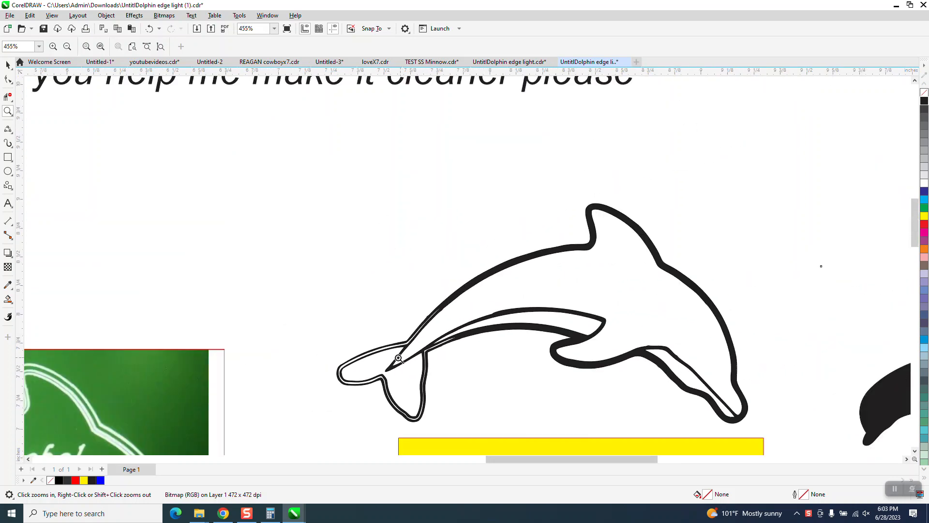
{"action": "scroll", "coordinate": [433, 426], "scroll_direction": "up", "scroll_amount": 8}
{"action": "scroll", "coordinate": [279, 362], "scroll_direction": "down", "scroll_amount": 1}
{"action": "scroll", "coordinate": [278, 362], "scroll_direction": "down", "scroll_amount": 2}
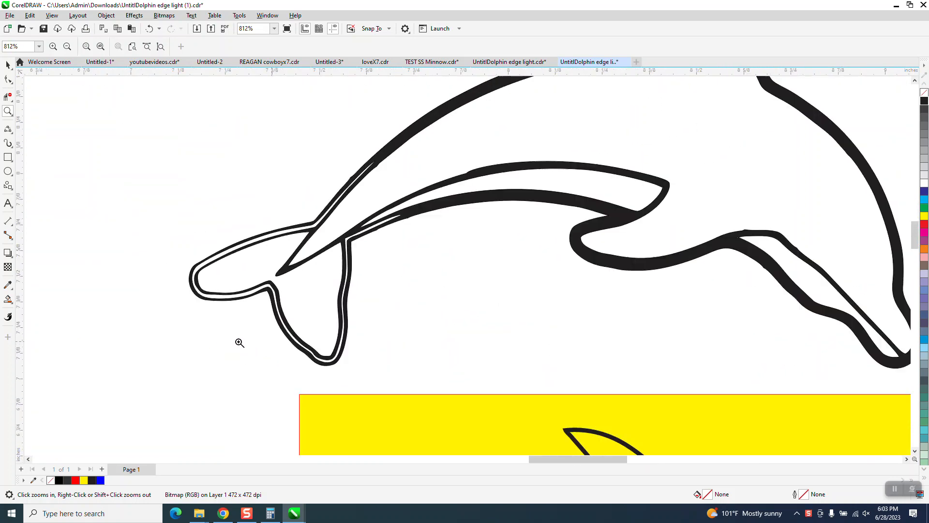
{"action": "scroll", "coordinate": [118, 239], "scroll_direction": "down", "scroll_amount": 2}
{"action": "scroll", "coordinate": [118, 292], "scroll_direction": "down", "scroll_amount": 1}
{"action": "scroll", "coordinate": [118, 292], "scroll_direction": "down", "scroll_amount": 1}
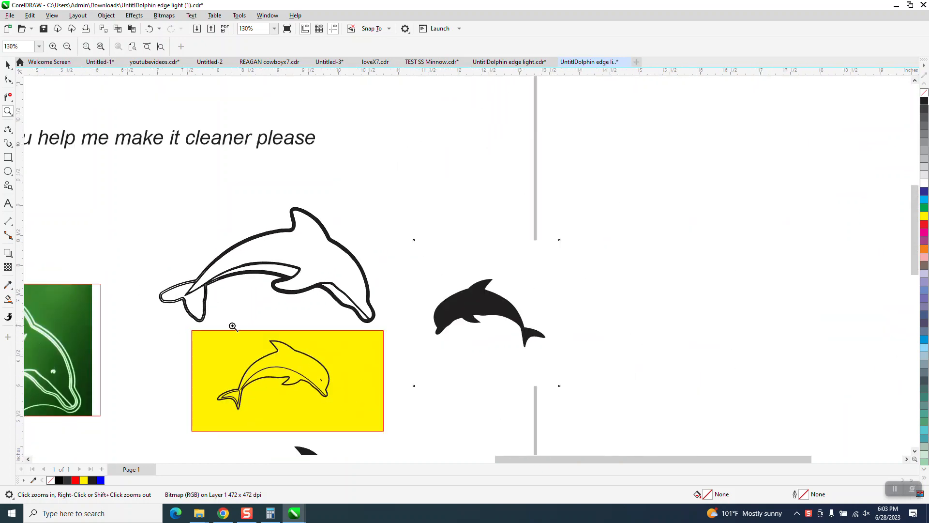
{"action": "scroll", "coordinate": [394, 405], "scroll_direction": "up", "scroll_amount": 4}
{"action": "scroll", "coordinate": [393, 370], "scroll_direction": "down", "scroll_amount": 1}
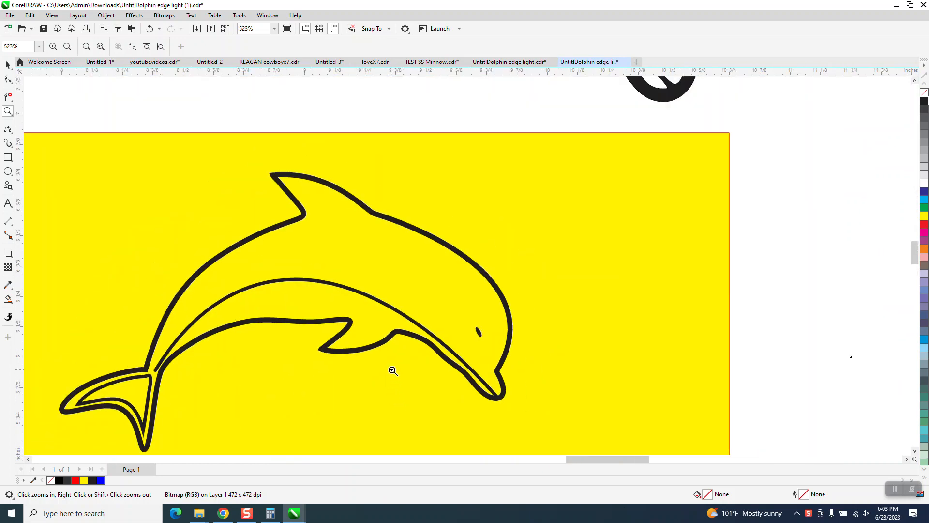
Reshape the inner belly curve of the dolphin on the yellow rectangle by adjusting the curve handle of its snout-end node
{"action": "left_click", "coordinate": [8, 79]}
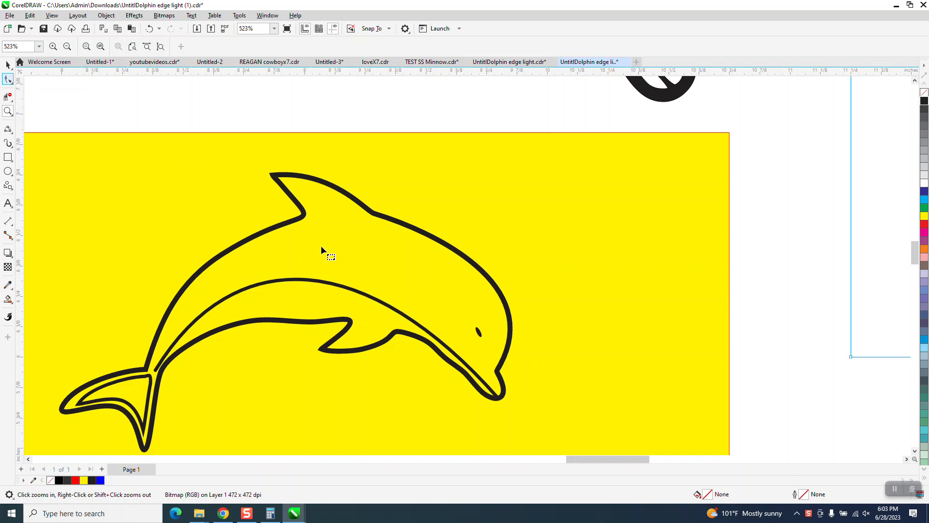
{"action": "left_click", "coordinate": [495, 393]}
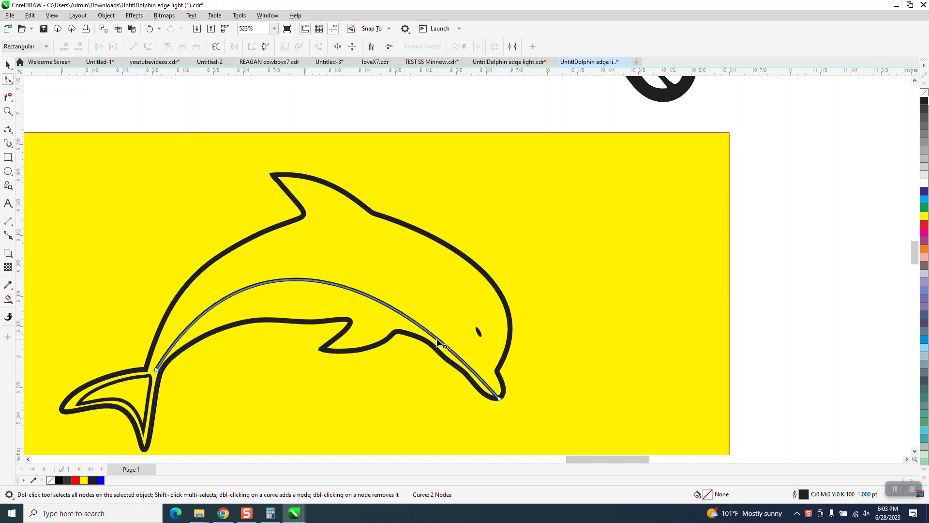
{"action": "left_click", "coordinate": [500, 398]}
{"action": "left_click_drag", "start_coordinate": [370, 253], "coordinate": [382, 244]}
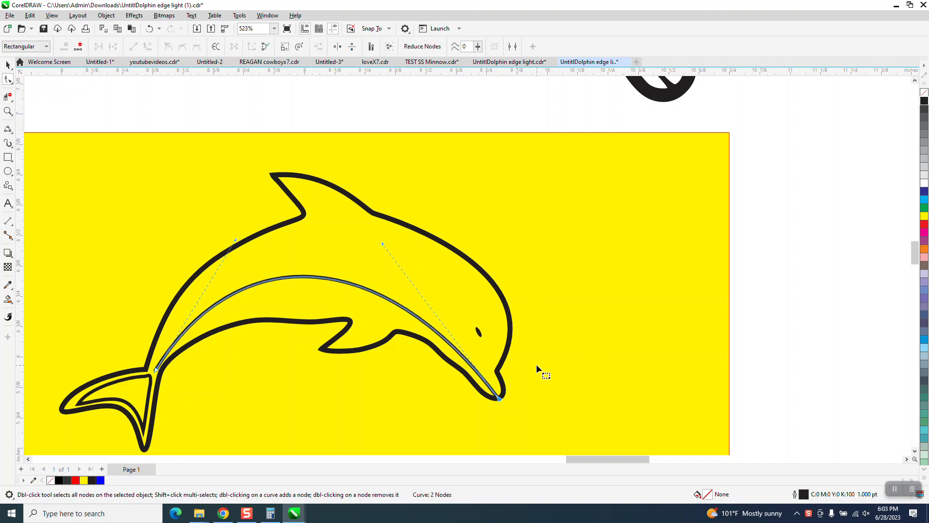
{"action": "scroll", "coordinate": [537, 364], "scroll_direction": "down", "scroll_amount": 1}
{"action": "left_click", "coordinate": [589, 387]}
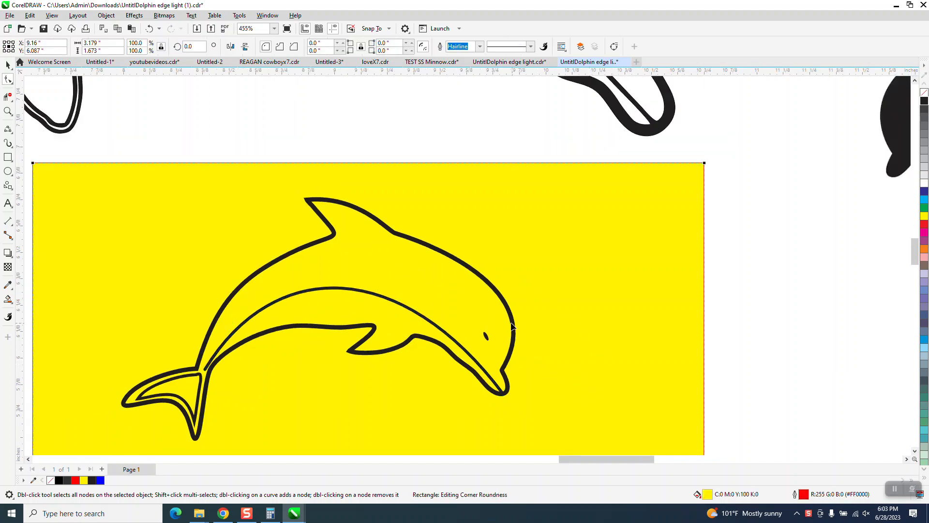
Delete the black dolphin silhouette below the yellow rectangle
{"action": "scroll", "coordinate": [304, 338], "scroll_direction": "down", "scroll_amount": 4}
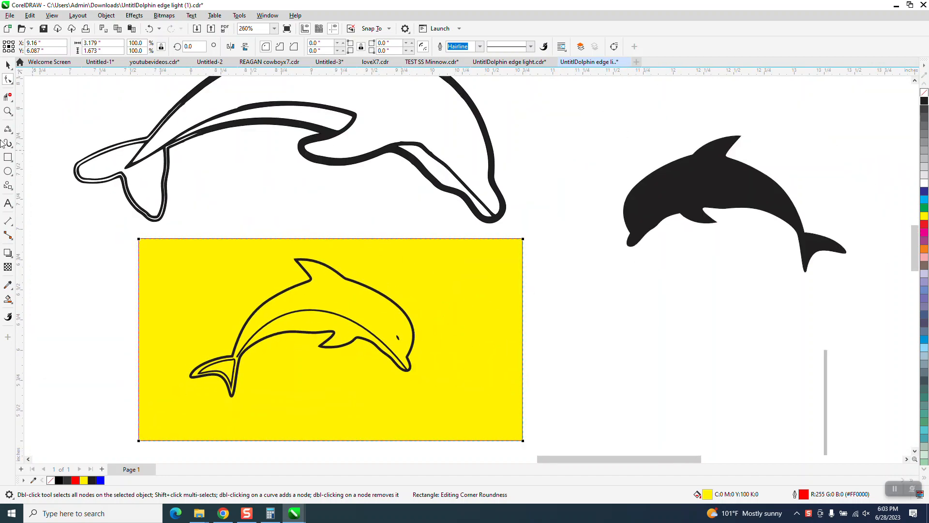
{"action": "left_click", "coordinate": [8, 64]}
{"action": "left_click", "coordinate": [769, 193]}
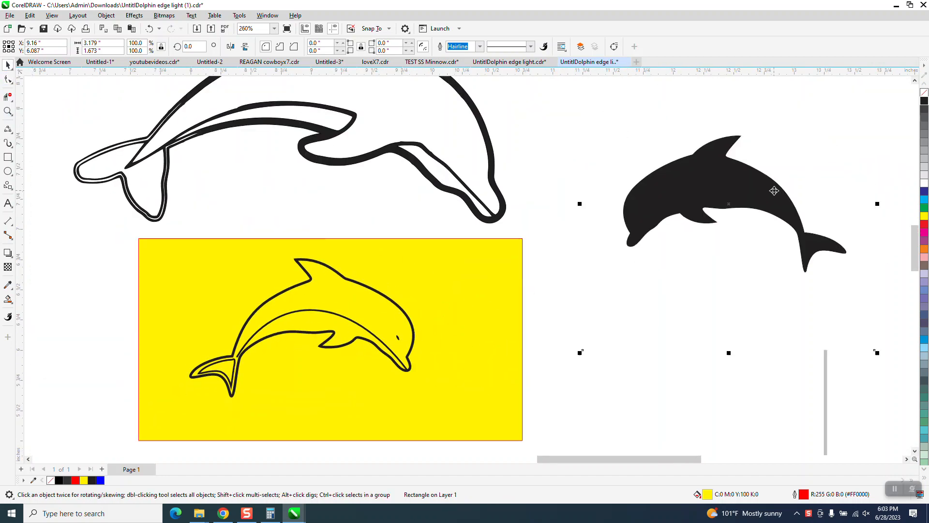
{"action": "scroll", "coordinate": [636, 207], "scroll_direction": "down", "scroll_amount": 4}
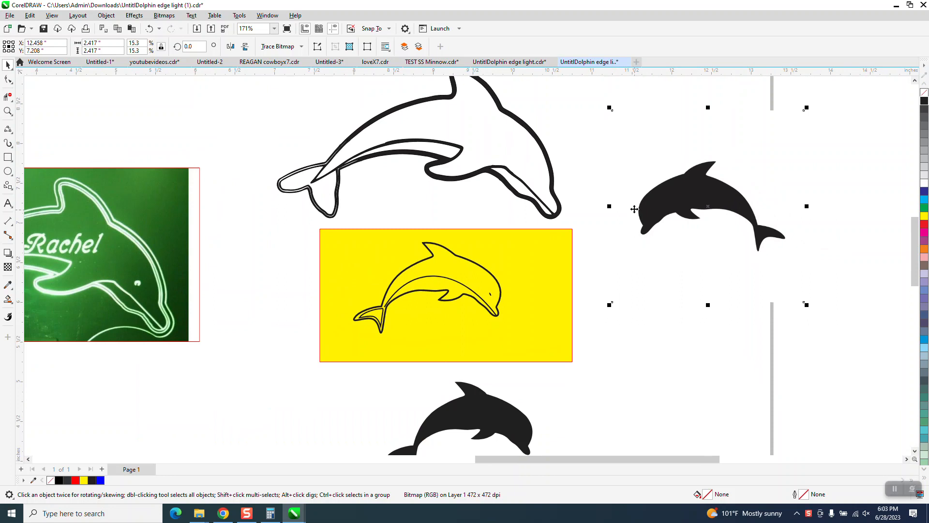
{"action": "left_click", "coordinate": [542, 392]}
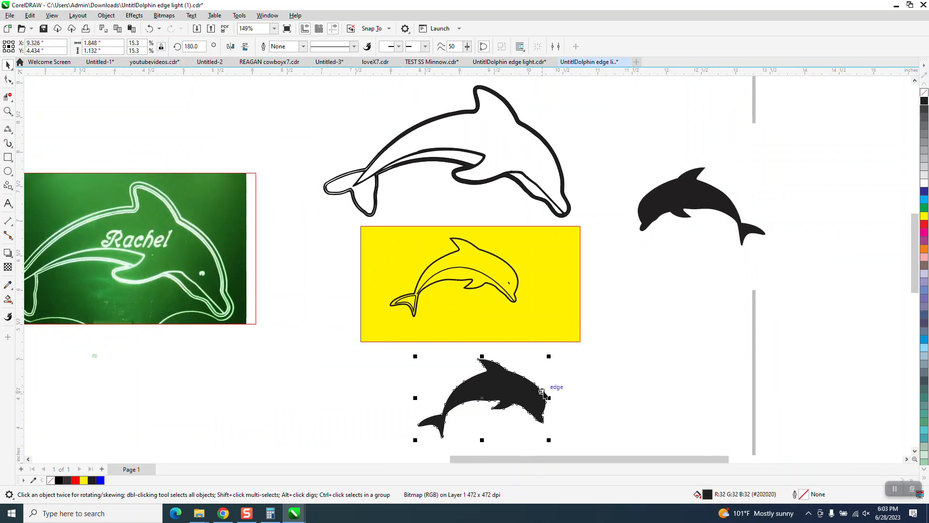
{"action": "key", "text": "Delete"}
Trace the black dolphin bitmap with a Clipart outline trace and move the traced shape just below the bitmap
{"action": "left_click", "coordinate": [695, 196]}
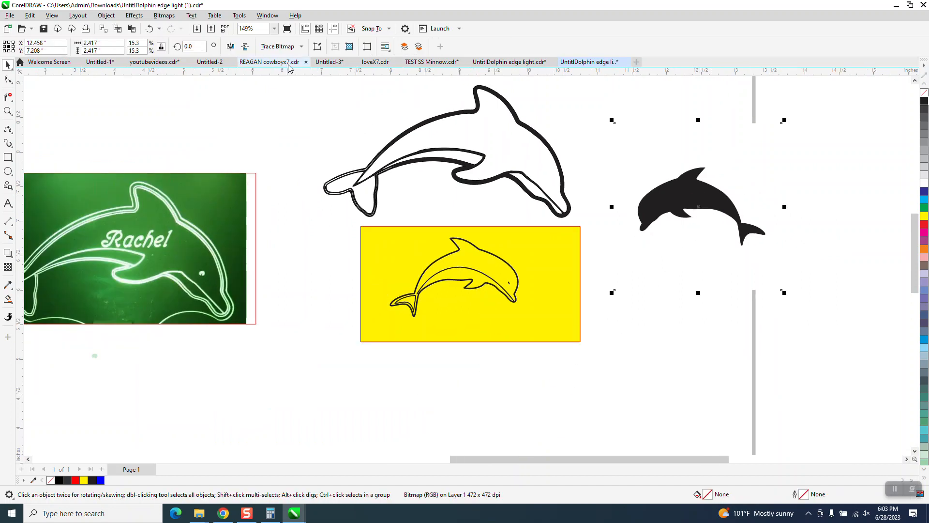
{"action": "left_click", "coordinate": [300, 47]}
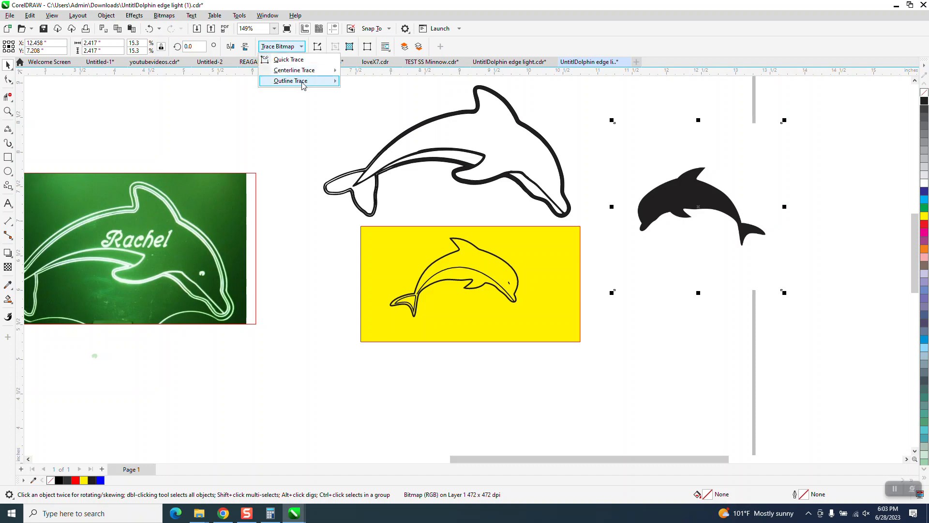
{"action": "mouse_move", "coordinate": [324, 83]}
{"action": "left_click", "coordinate": [363, 116]}
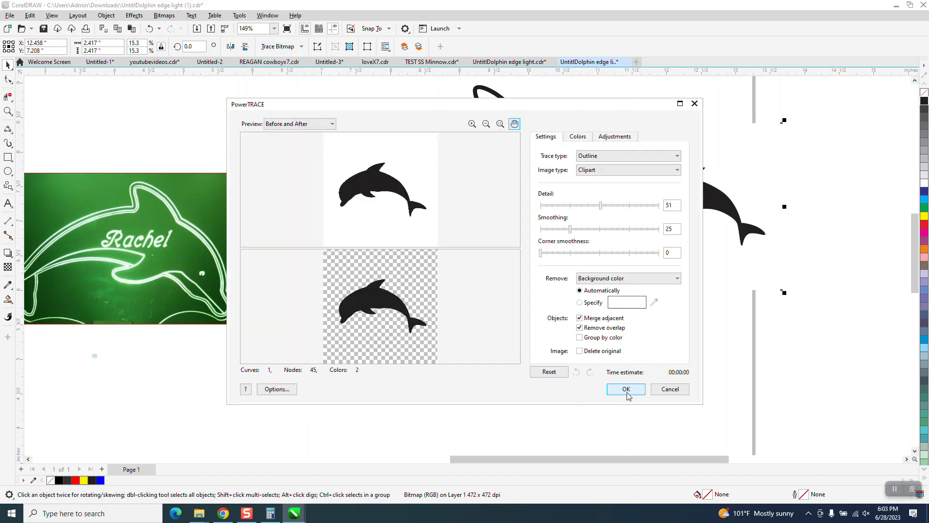
{"action": "left_click", "coordinate": [626, 389]}
{"action": "mouse_move", "coordinate": [691, 215]}
{"action": "left_mouse_down"}
{"action": "mouse_move", "coordinate": [504, 338]}
{"action": "mouse_move", "coordinate": [490, 333]}
{"action": "mouse_move", "coordinate": [665, 328]}
{"action": "left_mouse_up"}
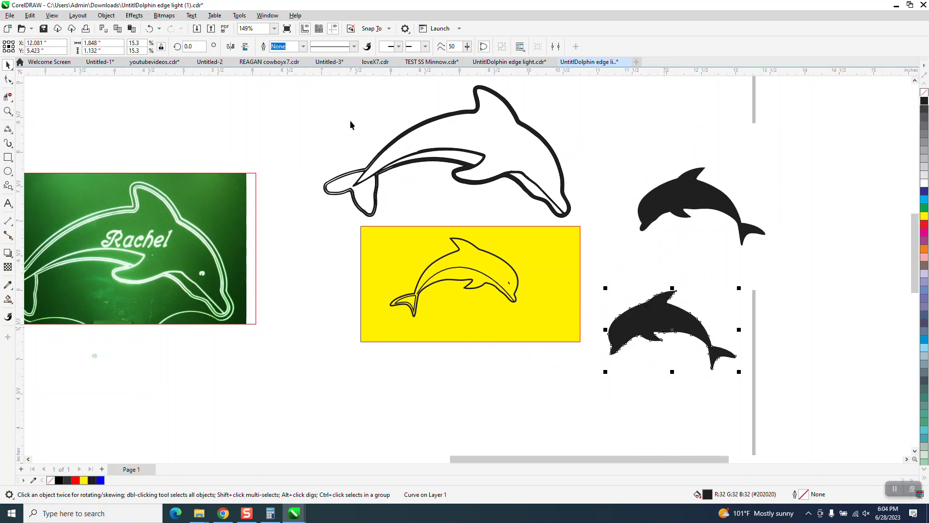
Mirror the traced dolphin horizontally and enlarge it beside the page to about 7.75 inches wide
{"action": "left_click", "coordinate": [230, 46]}
{"action": "left_click", "coordinate": [682, 312]}
{"action": "left_click_drag", "start_coordinate": [682, 312], "coordinate": [769, 328]}
{"action": "scroll", "coordinate": [331, 196], "scroll_direction": "down", "scroll_amount": 4}
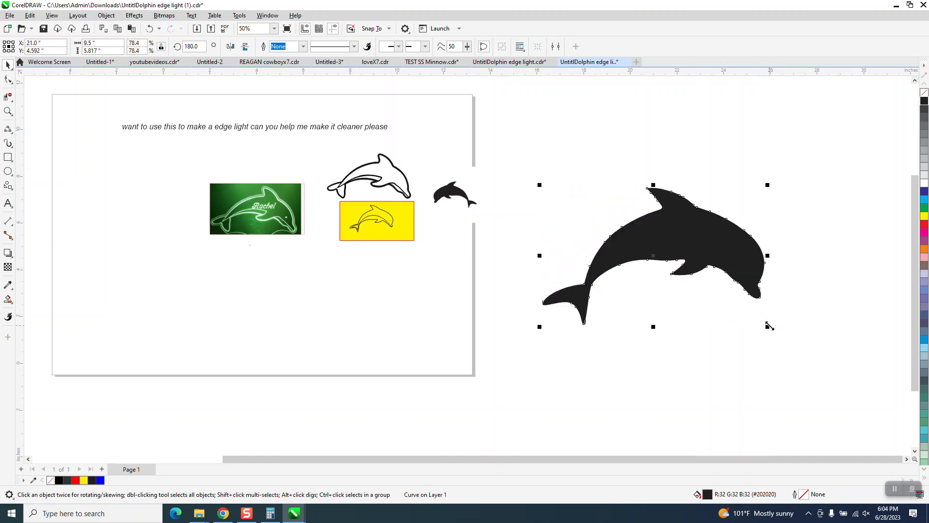
{"action": "left_click_drag", "start_coordinate": [769, 186], "coordinate": [726, 210]}
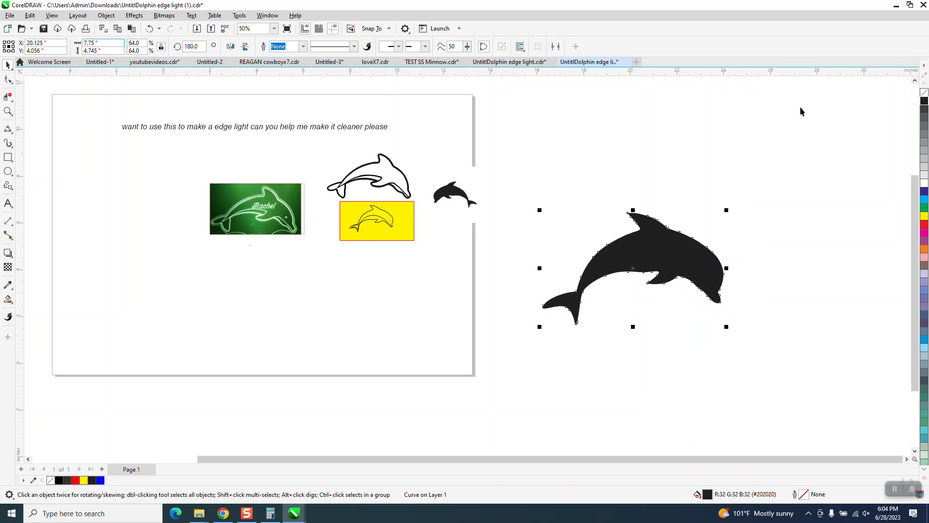
Remove the fill from the enlarged dolphin and give it a black outline
{"action": "left_click", "coordinate": [924, 92]}
{"action": "right_click", "coordinate": [924, 100]}
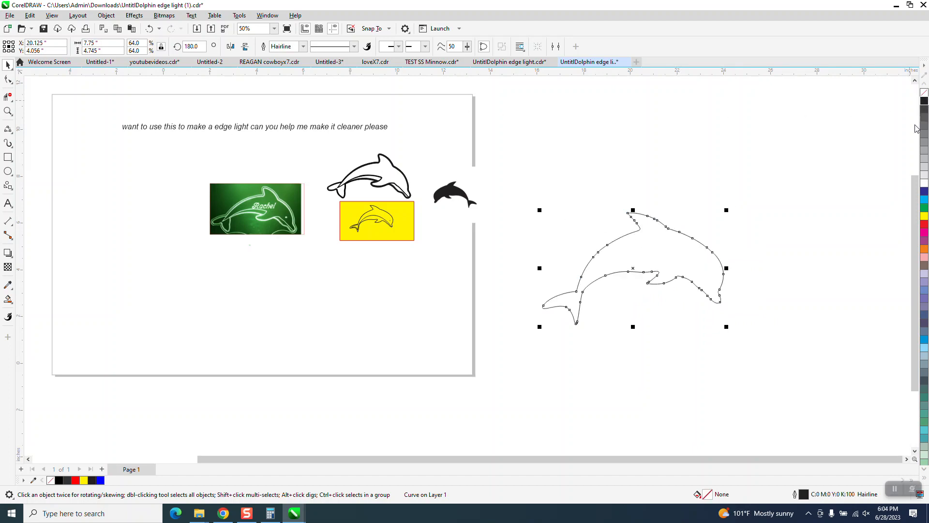
Select all nodes of the enlarged dolphin outline and smooth the curve with Reduce Nodes
{"action": "left_click", "coordinate": [7, 110]}
{"action": "left_click_drag", "start_coordinate": [536, 178], "coordinate": [862, 353]}
{"action": "left_click", "coordinate": [8, 65]}
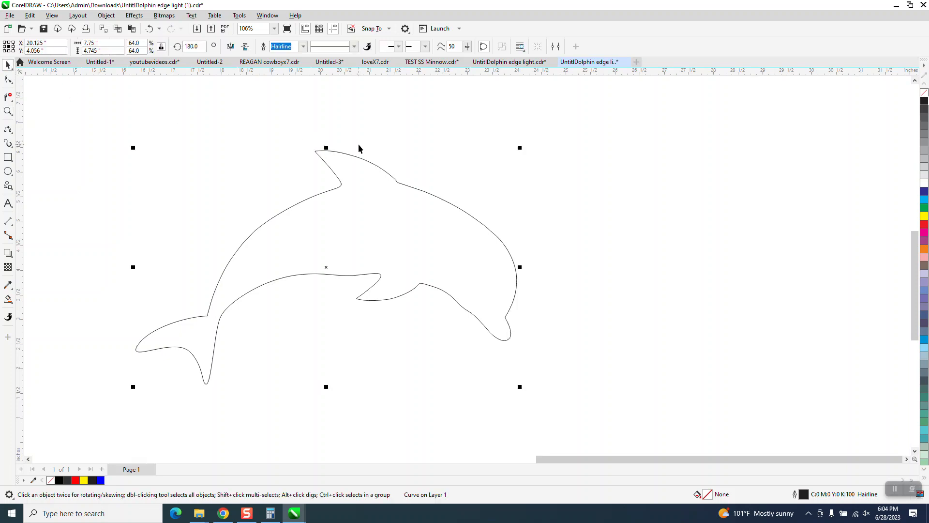
{"action": "left_click", "coordinate": [7, 79]}
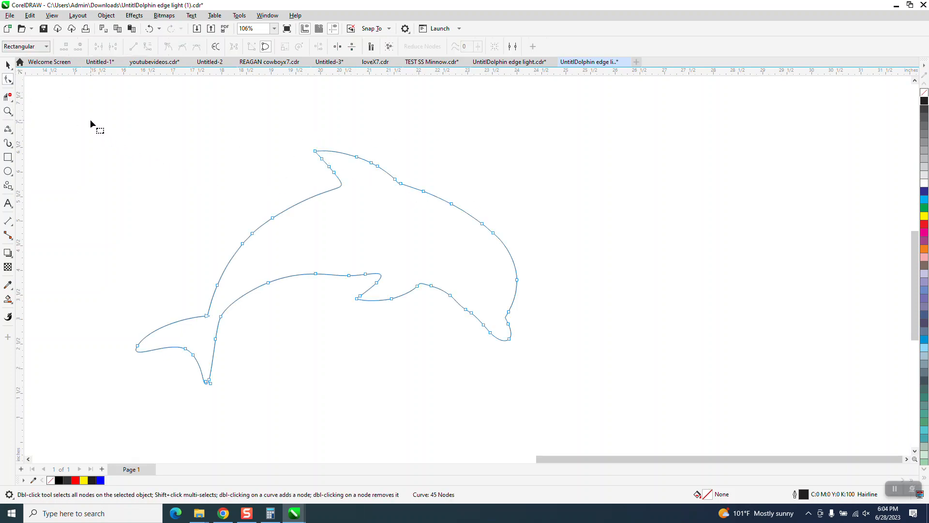
{"action": "left_click_drag", "start_coordinate": [526, 411], "coordinate": [578, 415]}
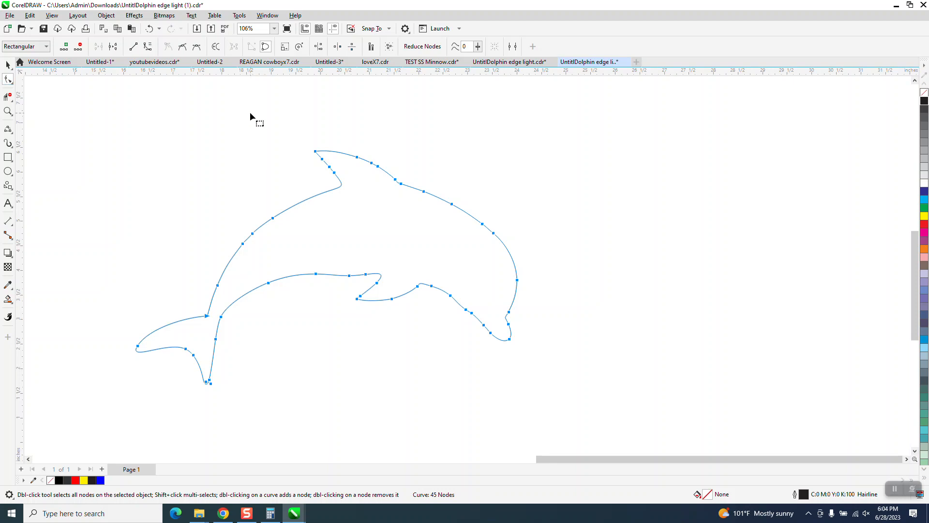
{"action": "left_click", "coordinate": [414, 43]}
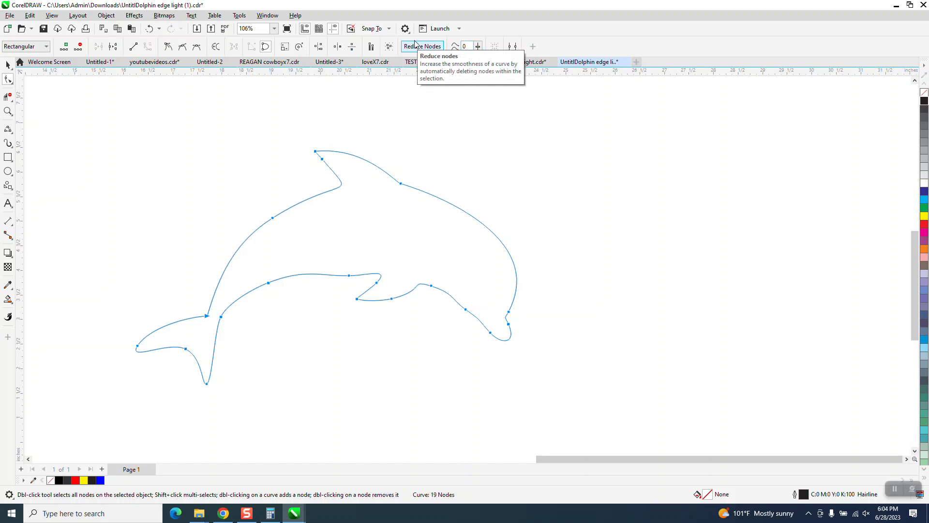
{"action": "left_click_drag", "start_coordinate": [104, 120], "coordinate": [614, 414]}
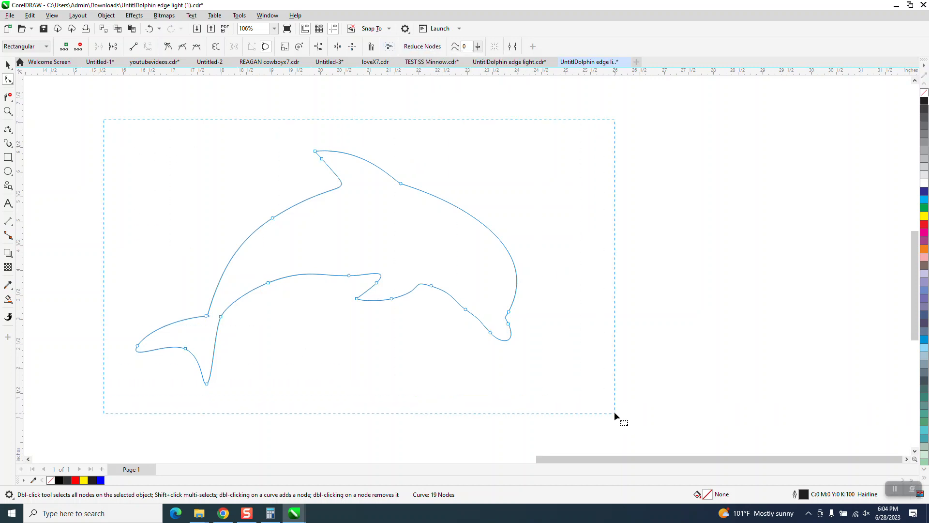
Set the dolphin's outline width to 3.0 pt and turn on scaling of the outline with the object
{"action": "left_click", "coordinate": [8, 65]}
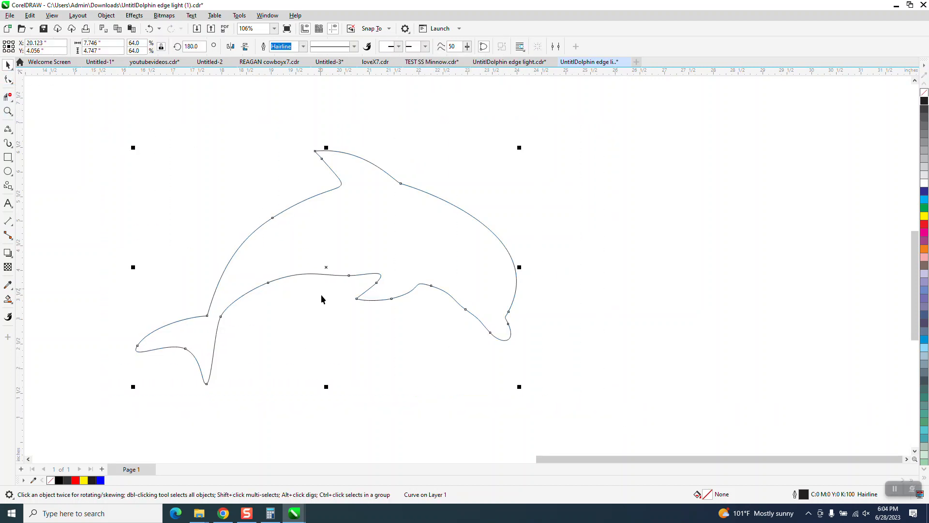
{"action": "left_click", "coordinate": [304, 47]}
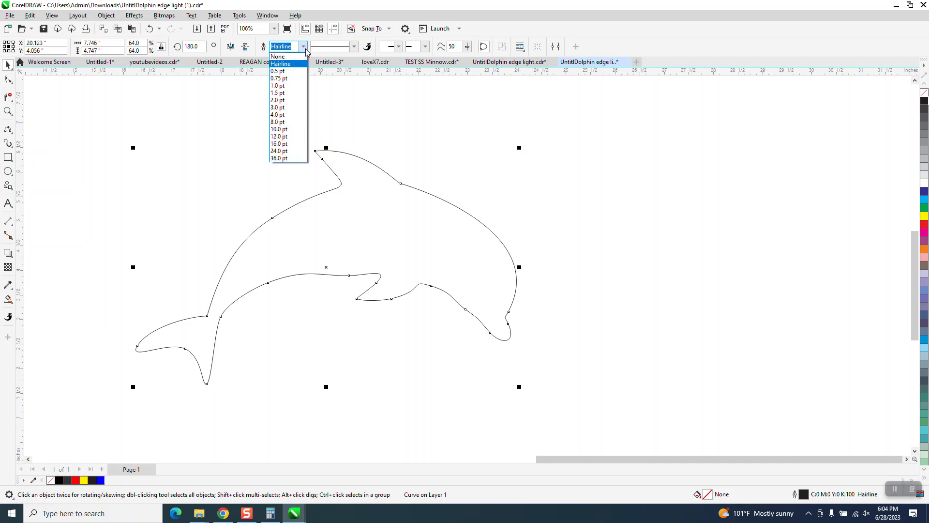
{"action": "left_click", "coordinate": [283, 92]}
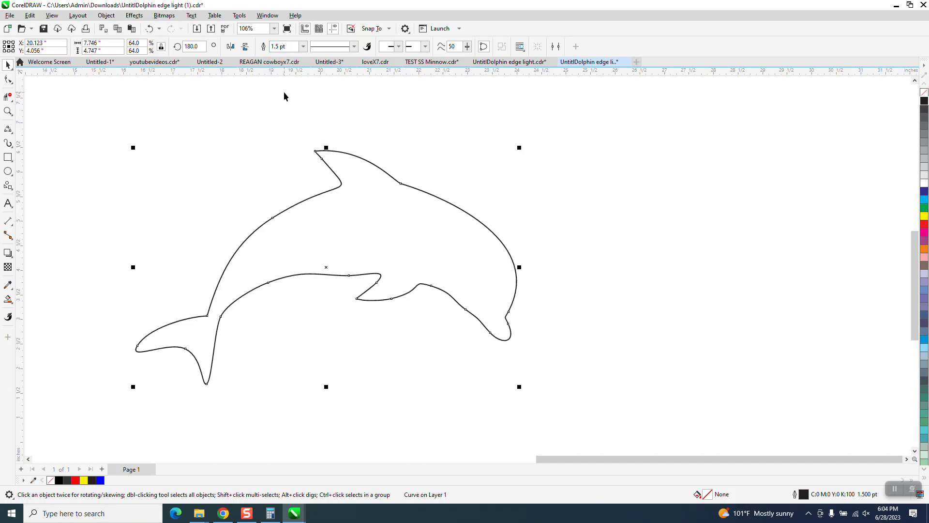
{"action": "left_click", "coordinate": [302, 48]}
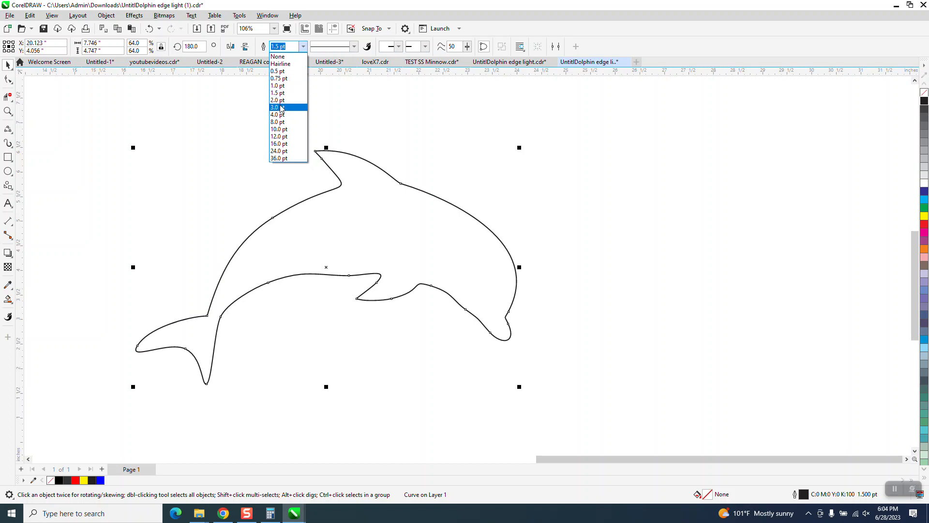
{"action": "left_click", "coordinate": [281, 108]}
{"action": "key", "text": "F12"}
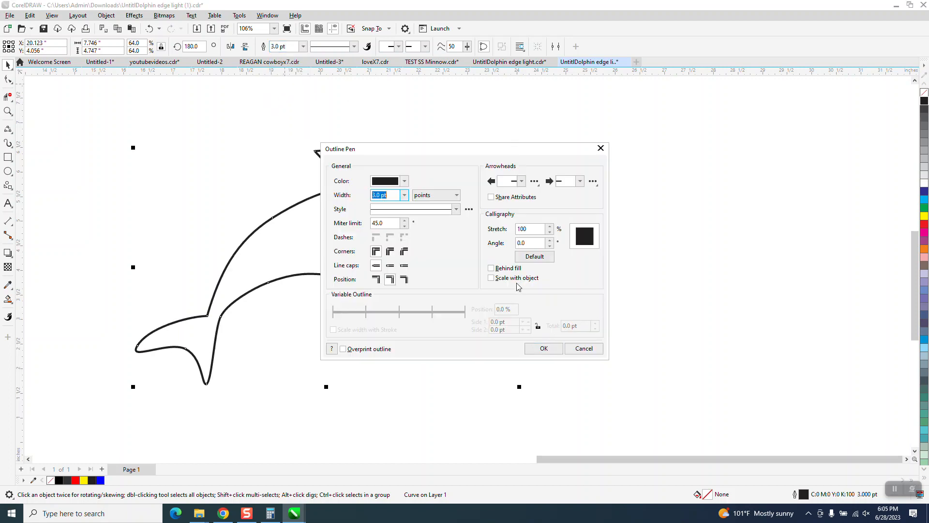
{"action": "left_click", "coordinate": [491, 278]}
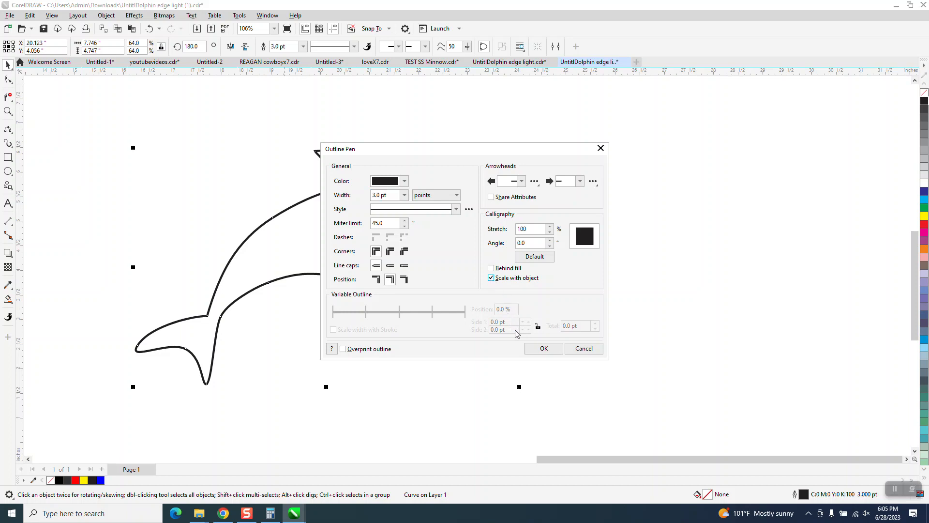
{"action": "left_click", "coordinate": [542, 347]}
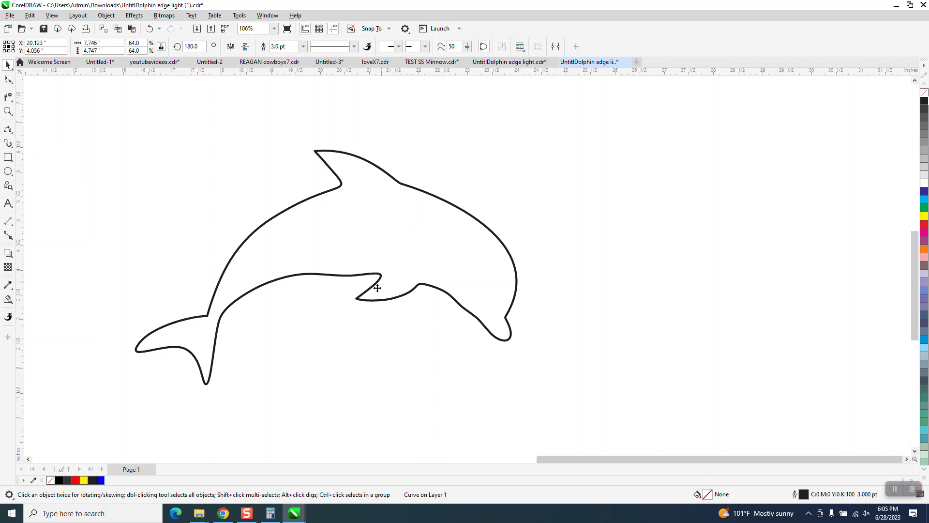
Draw a 3-Point Curve about 6.1 inches wide and 1.9 inches high from the snout to the tail base, arching above the belly
{"action": "scroll", "coordinate": [336, 244], "scroll_direction": "down", "scroll_amount": 2}
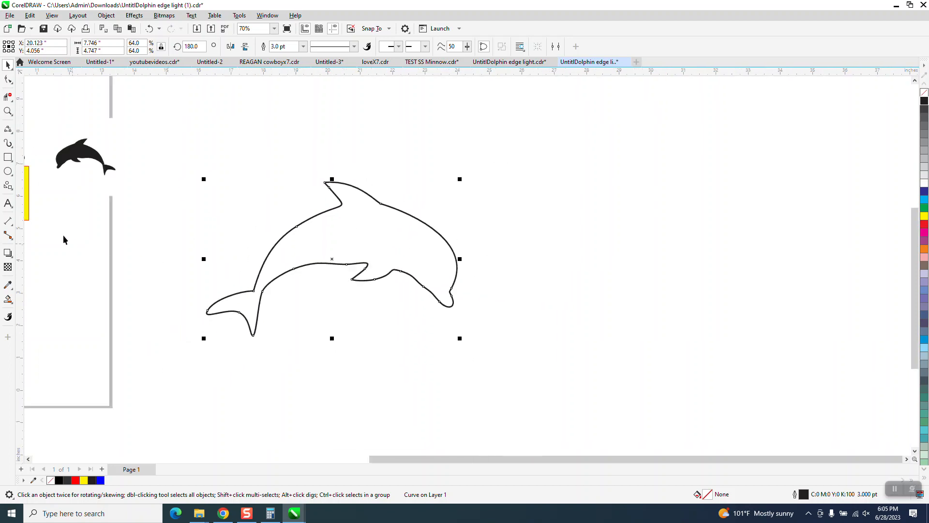
{"action": "left_click", "coordinate": [11, 132]}
{"action": "left_click", "coordinate": [13, 136]}
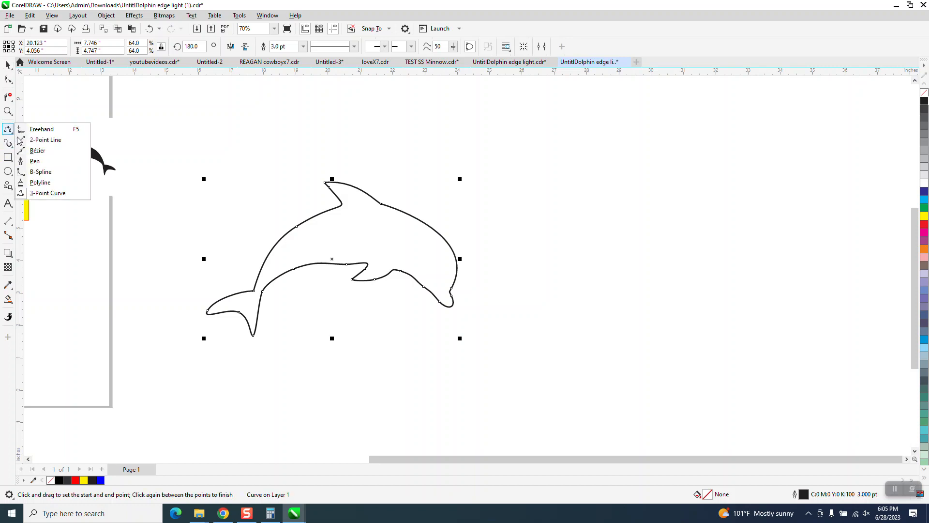
{"action": "left_click", "coordinate": [55, 192]}
{"action": "left_click_drag", "start_coordinate": [450, 306], "coordinate": [253, 291]}
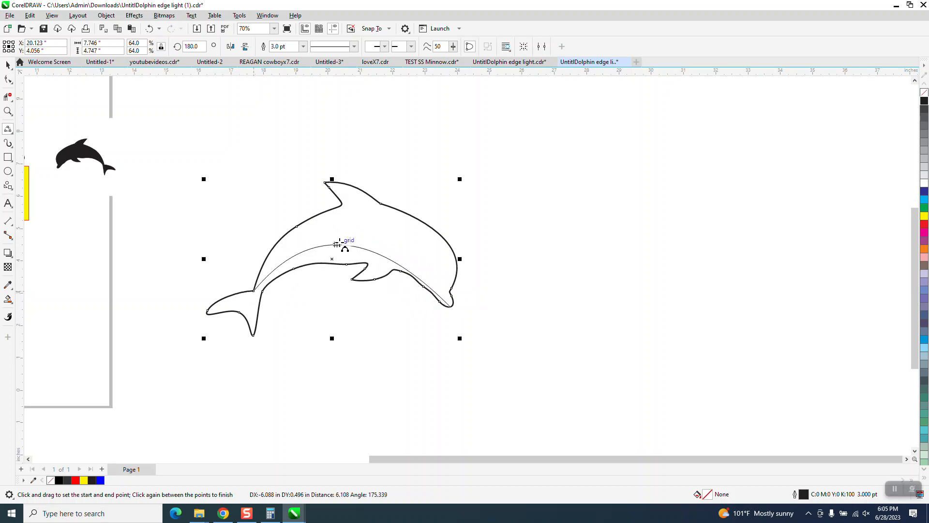
{"action": "left_click", "coordinate": [361, 245]}
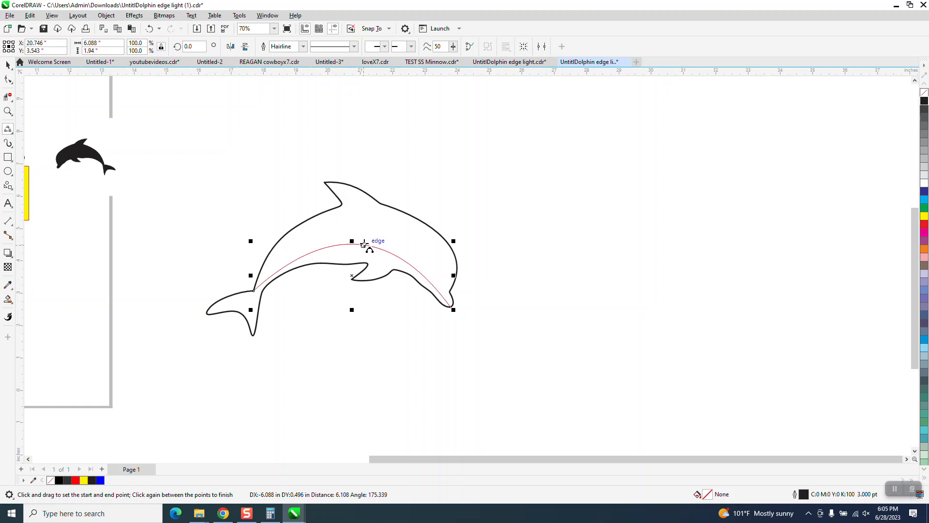
Shape the belly curve by moving its tail-end node slightly inside the body and adjusting that node's control handle
{"action": "left_click", "coordinate": [8, 111]}
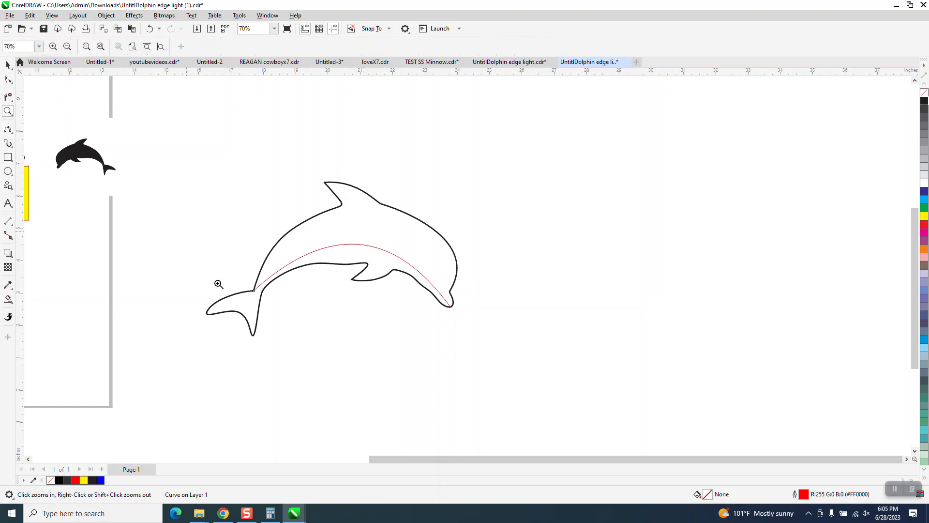
{"action": "left_click_drag", "start_coordinate": [218, 284], "coordinate": [411, 344]}
{"action": "key", "text": "F10"}
{"action": "left_click_drag", "start_coordinate": [312, 265], "coordinate": [324, 265]}
{"action": "scroll", "coordinate": [341, 265], "scroll_direction": "down", "scroll_amount": 2}
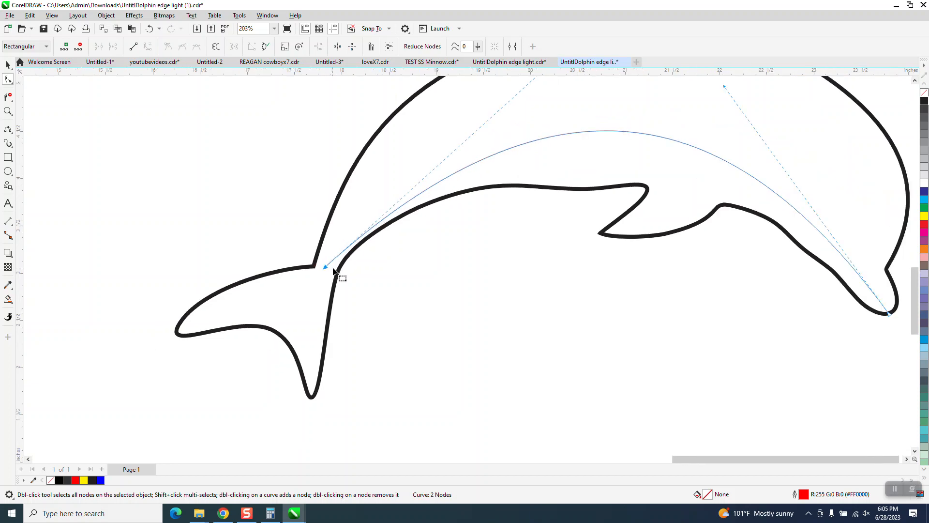
{"action": "left_click_drag", "start_coordinate": [477, 114], "coordinate": [467, 112]}
{"action": "scroll", "coordinate": [359, 217], "scroll_direction": "down", "scroll_amount": 1}
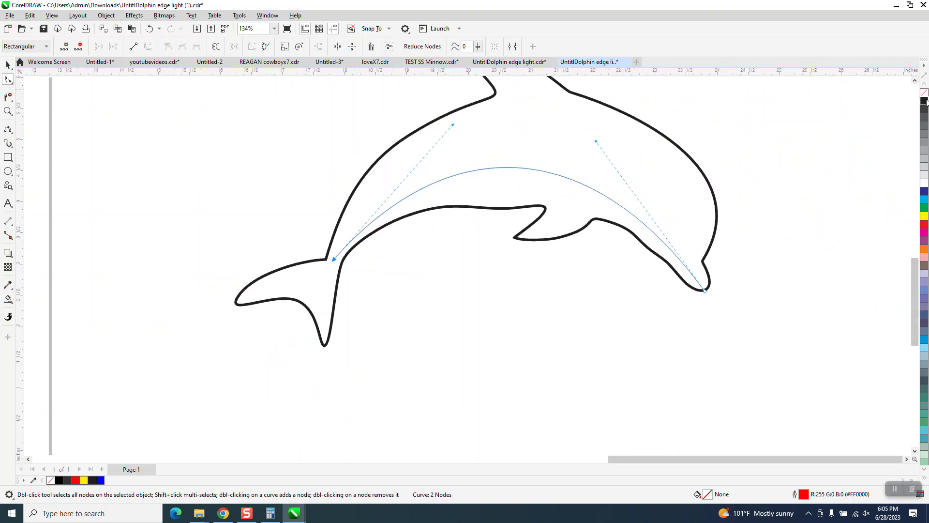
Give the belly curve a black 2.0 pt outline that scales with the object
{"action": "left_click", "coordinate": [8, 64]}
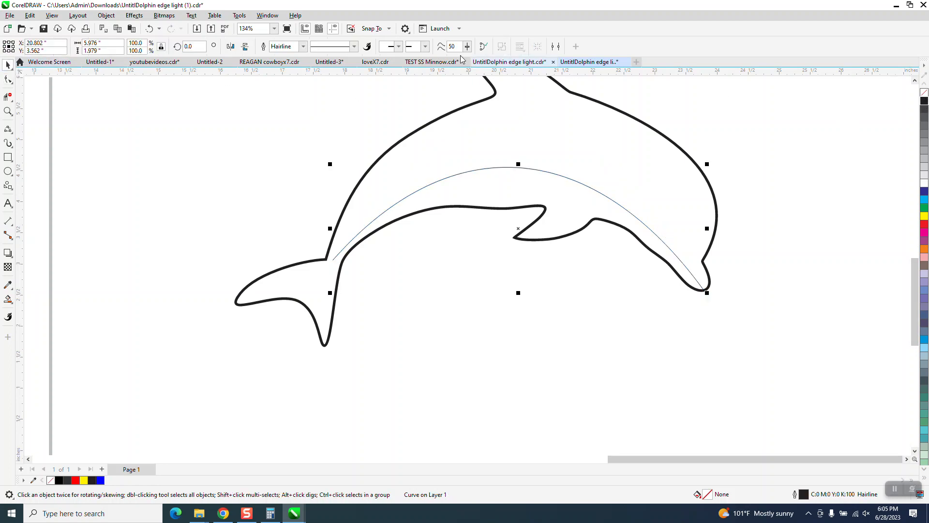
{"action": "left_click", "coordinate": [301, 49]}
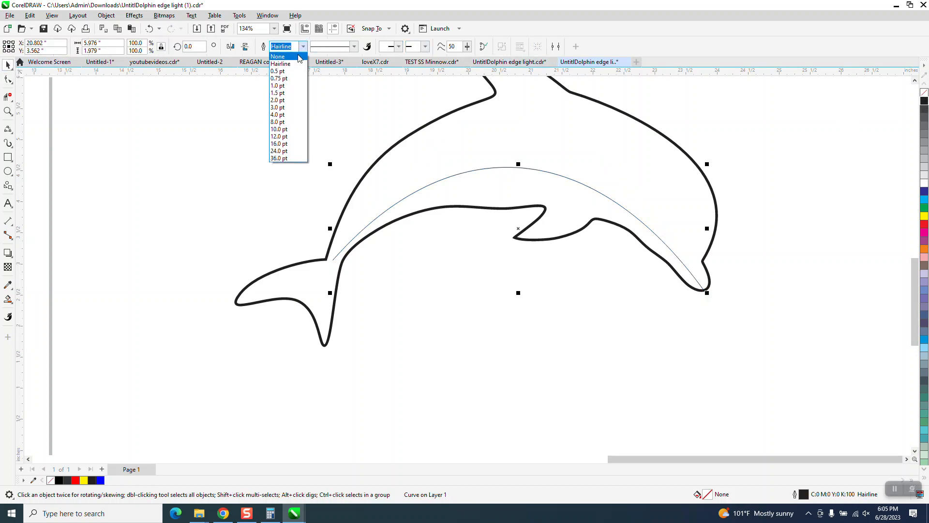
{"action": "left_click", "coordinate": [284, 93]}
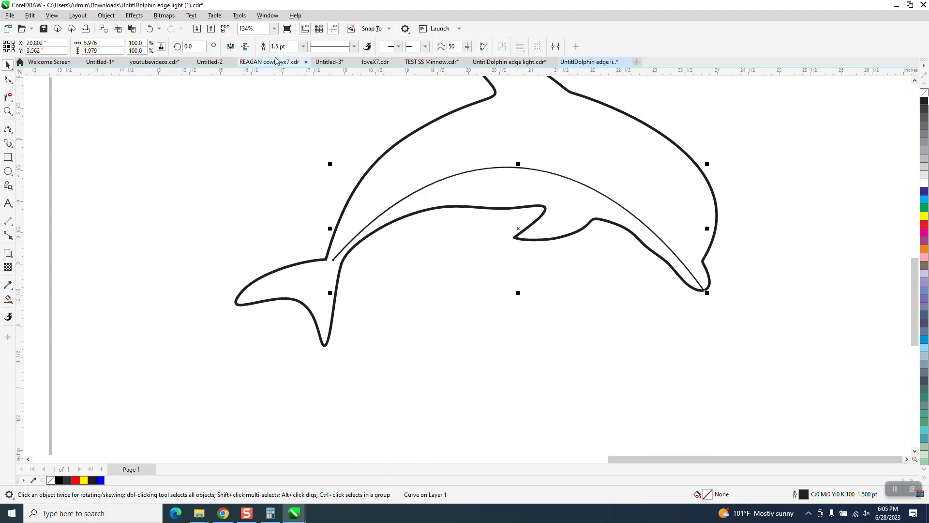
{"action": "left_click", "coordinate": [302, 47]}
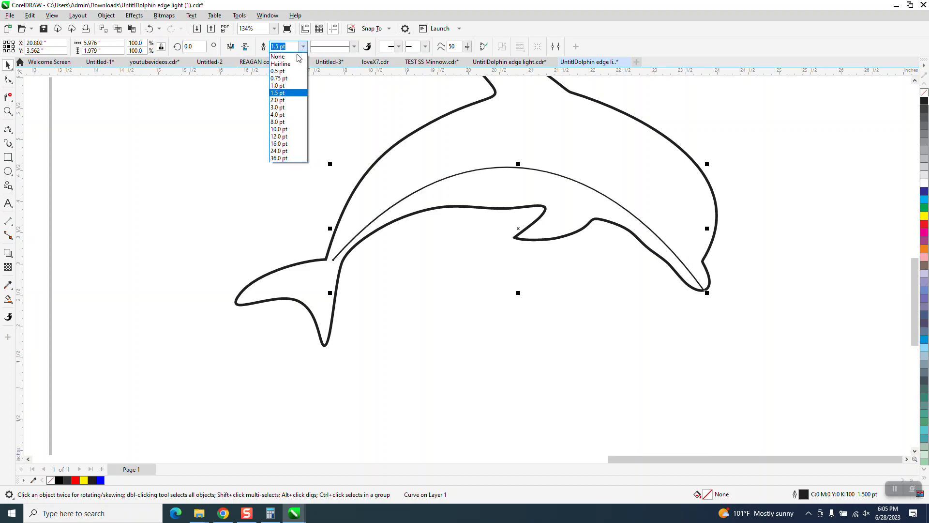
{"action": "left_click", "coordinate": [283, 100]}
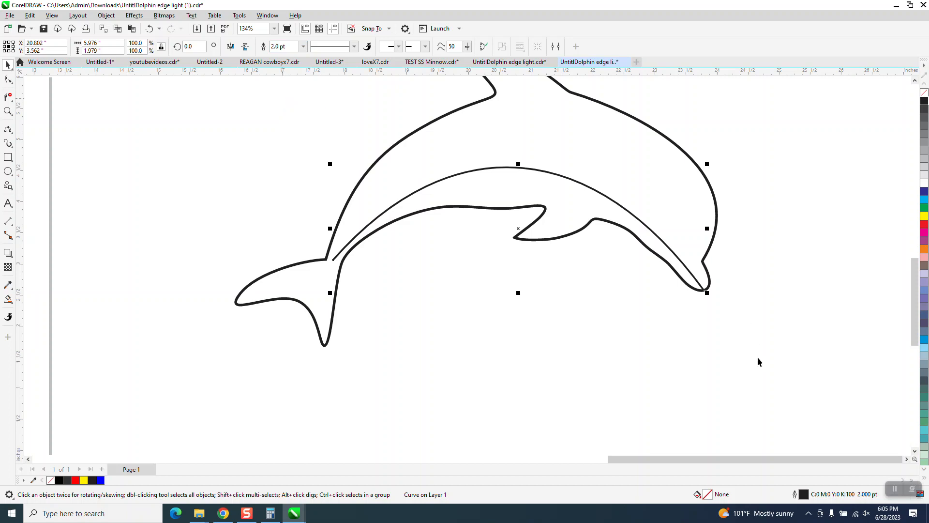
{"action": "double_click", "coordinate": [804, 492]}
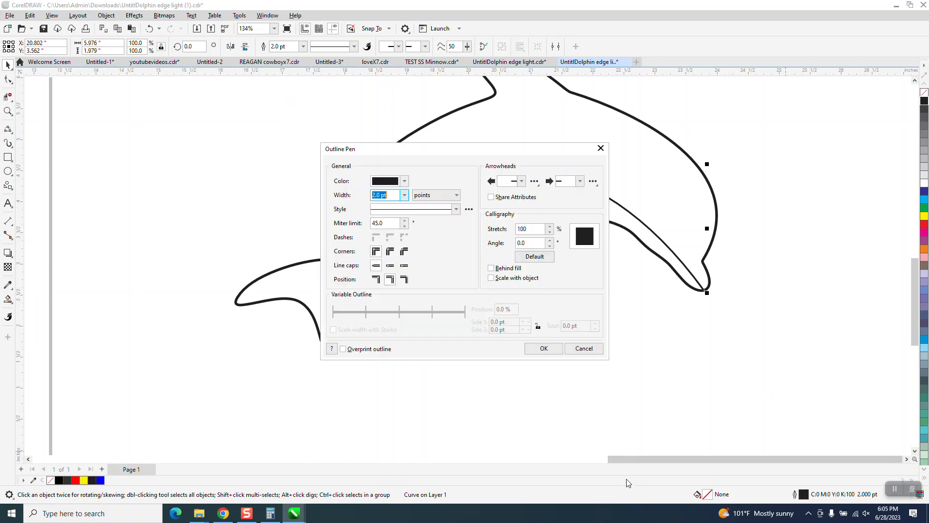
{"action": "left_click", "coordinate": [492, 280]}
{"action": "left_click", "coordinate": [547, 352]}
Delete the inner tail contour from the small finished dolphin on the yellow rectangle
{"action": "scroll", "coordinate": [372, 286], "scroll_direction": "down", "scroll_amount": 5}
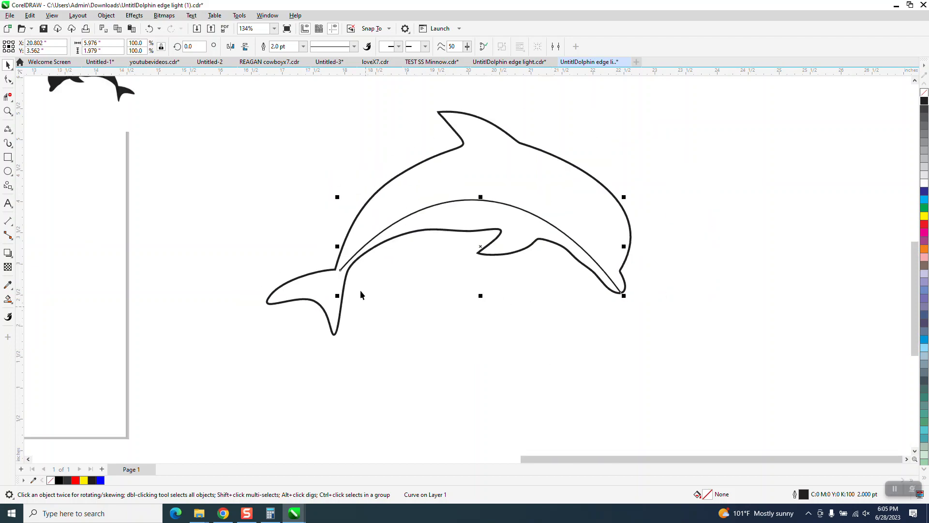
{"action": "left_click", "coordinate": [8, 111]}
{"action": "left_click_drag", "start_coordinate": [83, 145], "coordinate": [129, 180]}
{"action": "scroll", "coordinate": [116, 170], "scroll_direction": "down", "scroll_amount": 6}
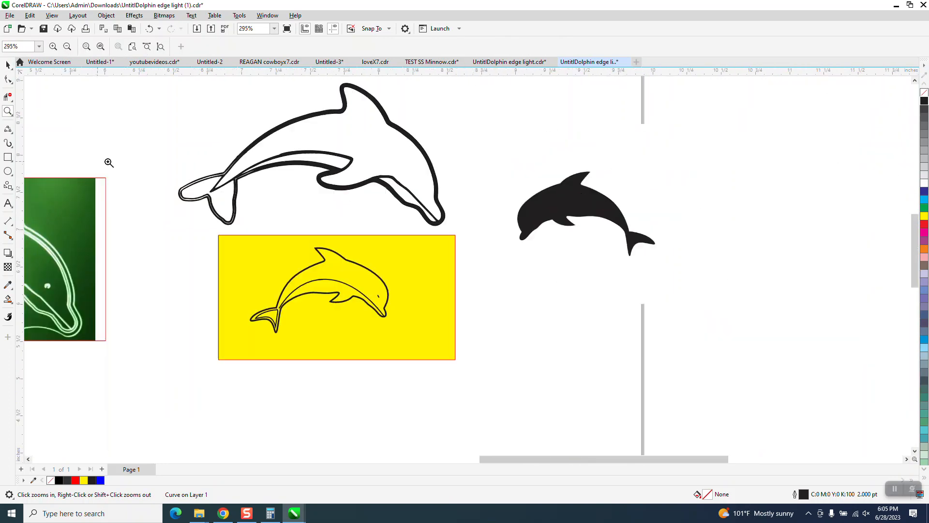
{"action": "left_click_drag", "start_coordinate": [230, 251], "coordinate": [391, 363]}
{"action": "scroll", "coordinate": [363, 314], "scroll_direction": "down", "scroll_amount": 4}
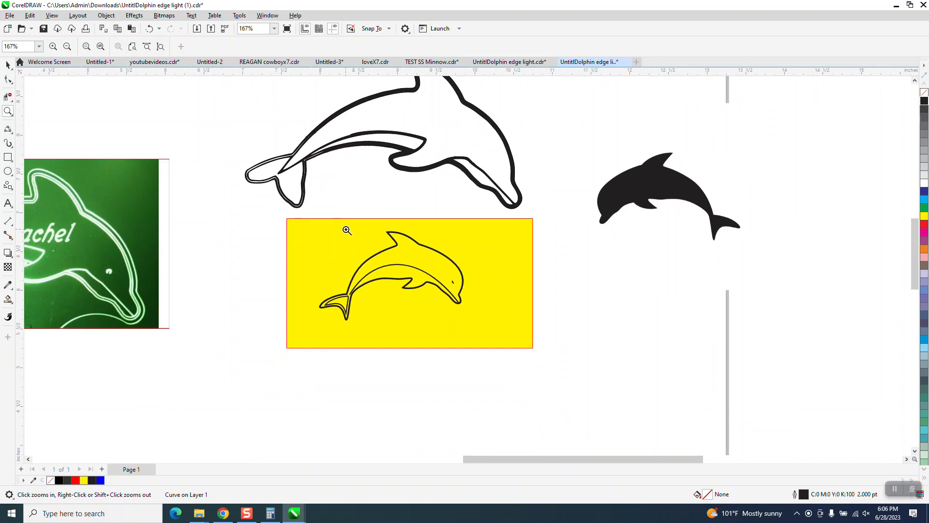
{"action": "scroll", "coordinate": [361, 236], "scroll_direction": "down", "scroll_amount": 1}
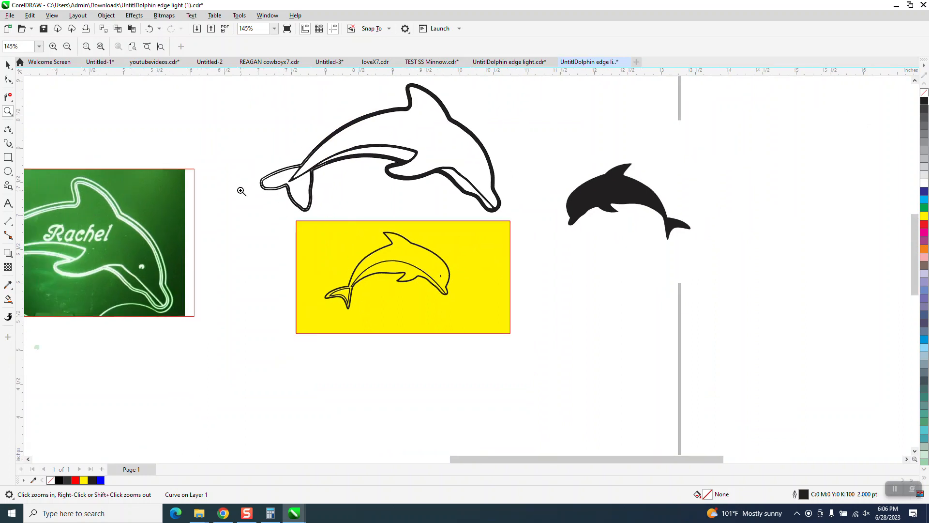
{"action": "left_click", "coordinate": [7, 65]}
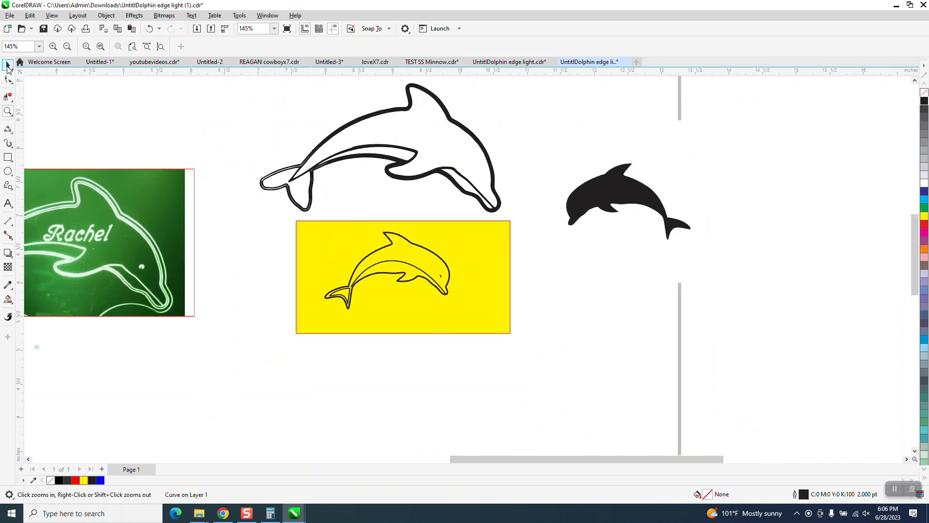
{"action": "left_click", "coordinate": [352, 378]}
{"action": "left_click", "coordinate": [344, 289]}
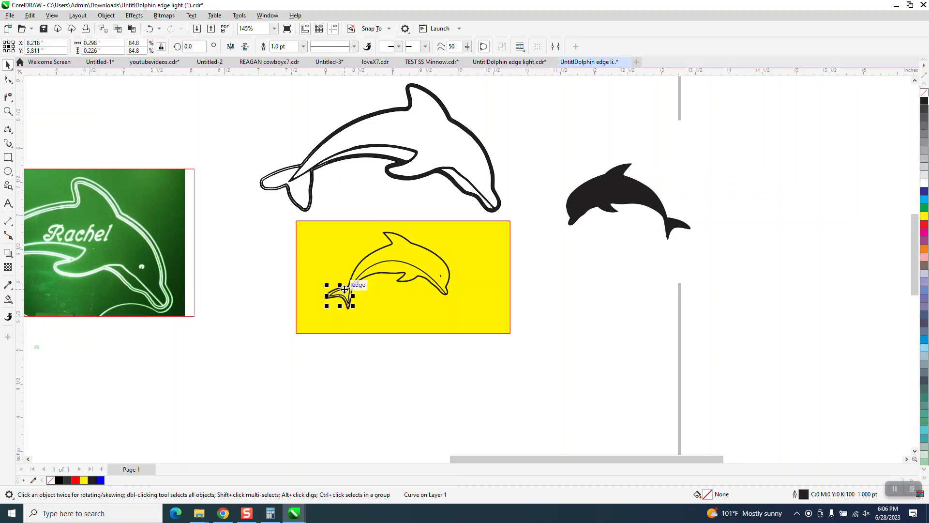
{"action": "key", "text": "Delete"}
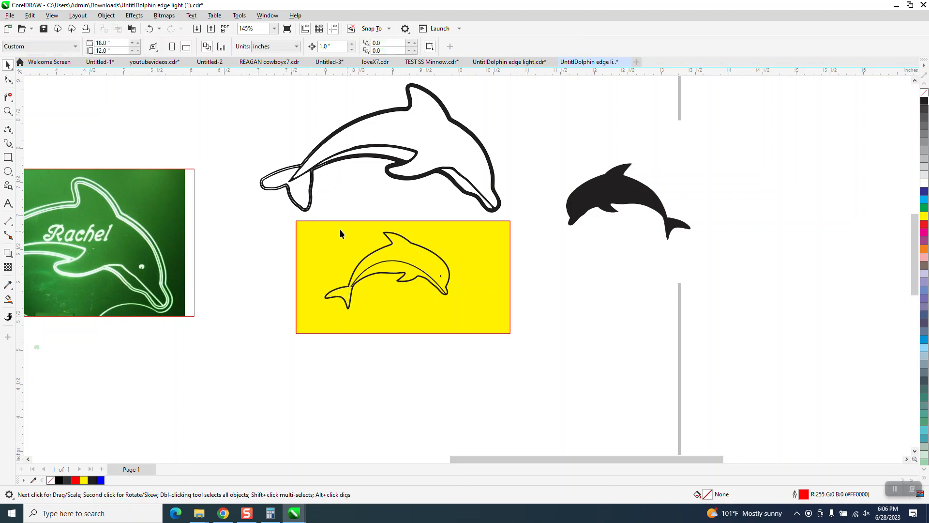
Close off the large dolphin's tail with a 3-Point Curve about 0.23 inches wide, bulging to meet the end of the belly curve
{"action": "left_click", "coordinate": [7, 111]}
{"action": "left_click_drag", "start_coordinate": [308, 251], "coordinate": [508, 337]}
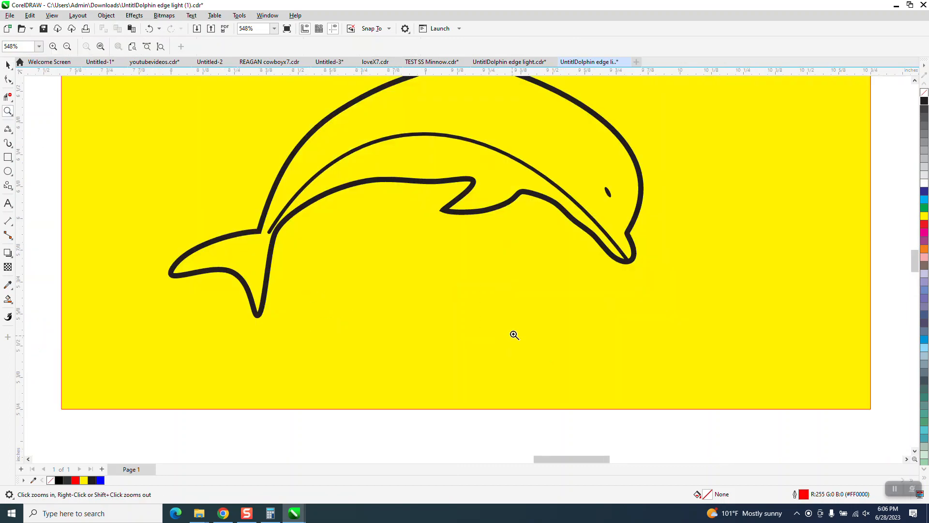
{"action": "scroll", "coordinate": [406, 344], "scroll_direction": "down", "scroll_amount": 6}
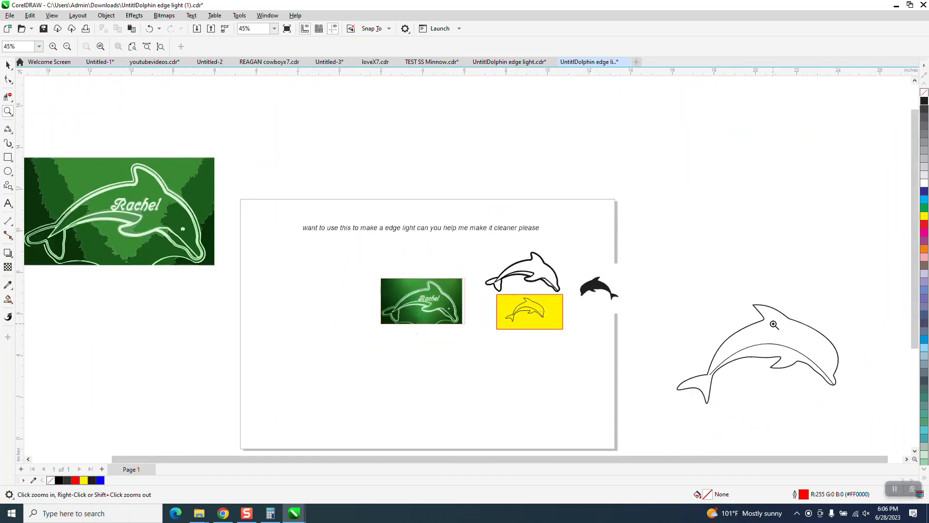
{"action": "left_click_drag", "start_coordinate": [685, 278], "coordinate": [904, 463]}
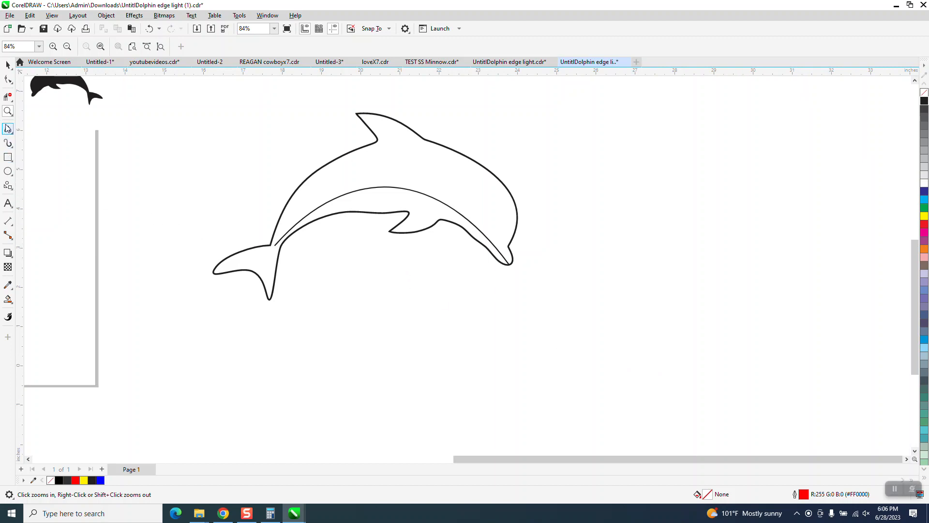
{"action": "left_click_drag", "start_coordinate": [159, 227], "coordinate": [329, 312]}
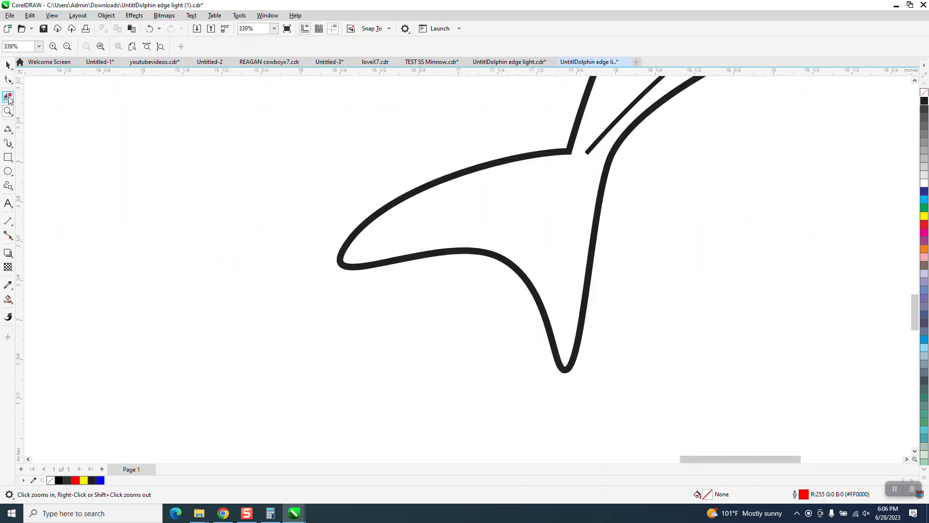
{"action": "left_click", "coordinate": [13, 136]}
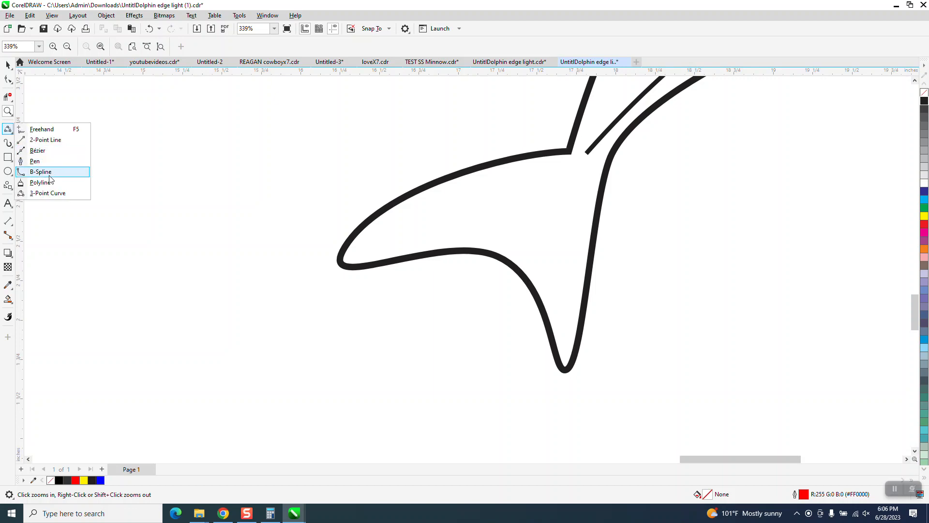
{"action": "left_click", "coordinate": [49, 192]}
{"action": "left_click_drag", "start_coordinate": [569, 152], "coordinate": [588, 154]}
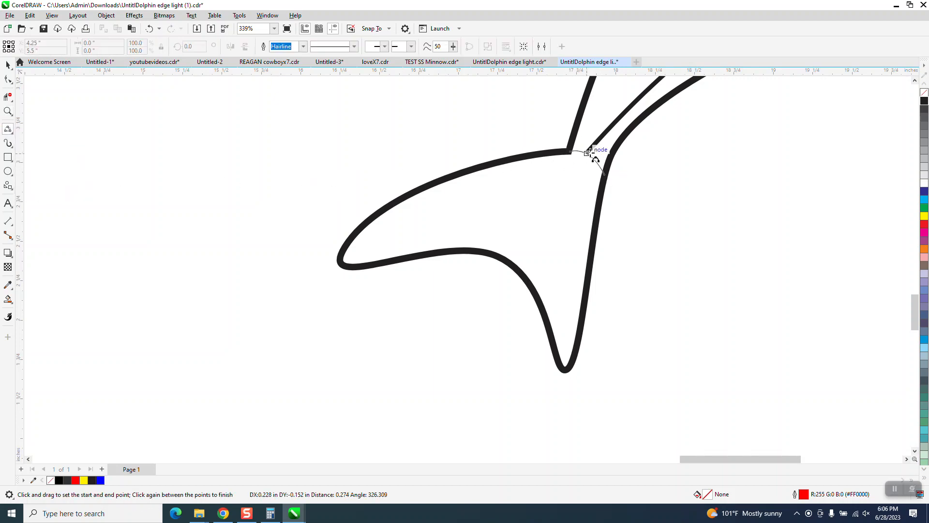
{"action": "left_click", "coordinate": [588, 154]}
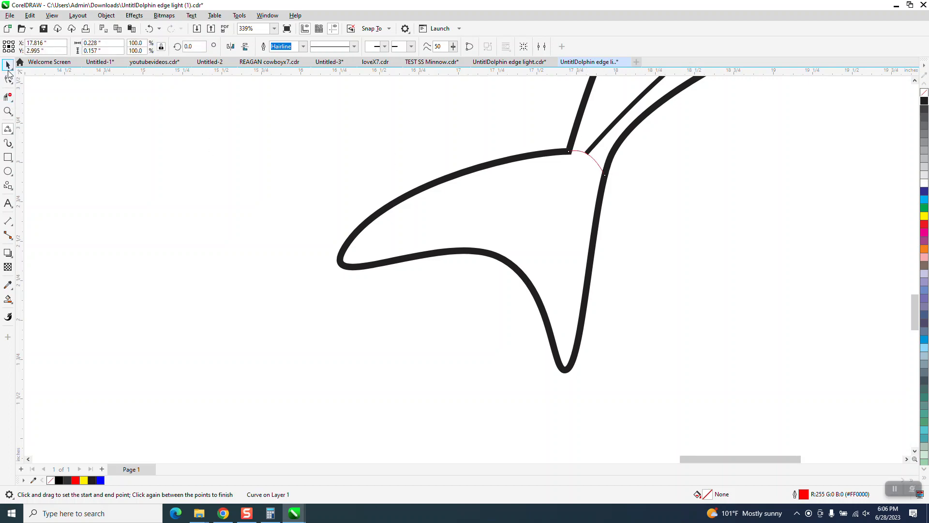
Create a blue shape from the enclosed tail area with Smart Fill
{"action": "left_click", "coordinate": [8, 66]}
{"action": "left_click", "coordinate": [7, 299]}
{"action": "left_click", "coordinate": [494, 203]}
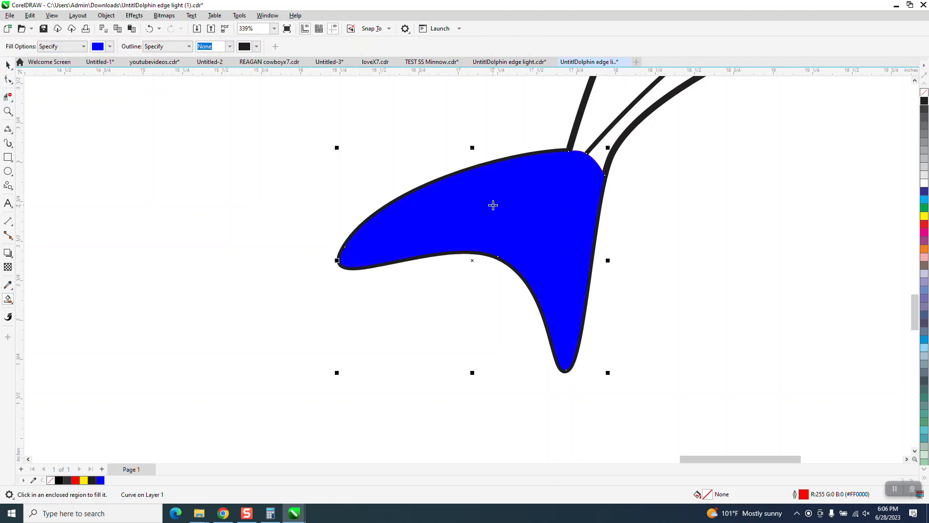
Move the blue tail shape about 2 inches left of the dolphin's tail and replace its fill with a black outline
{"action": "scroll", "coordinate": [398, 214], "scroll_direction": "down", "scroll_amount": 3}
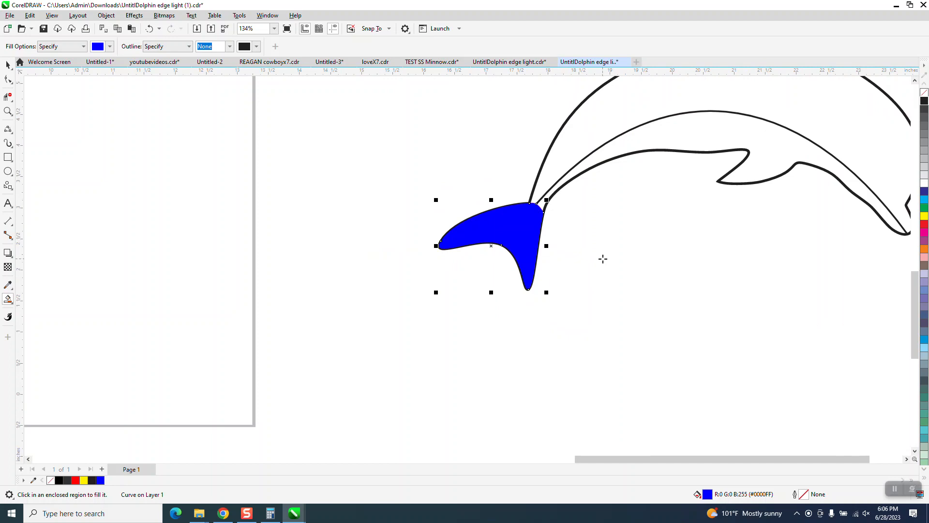
{"action": "key", "text": "shift+Left"}
{"action": "key", "text": "shift+Left"}
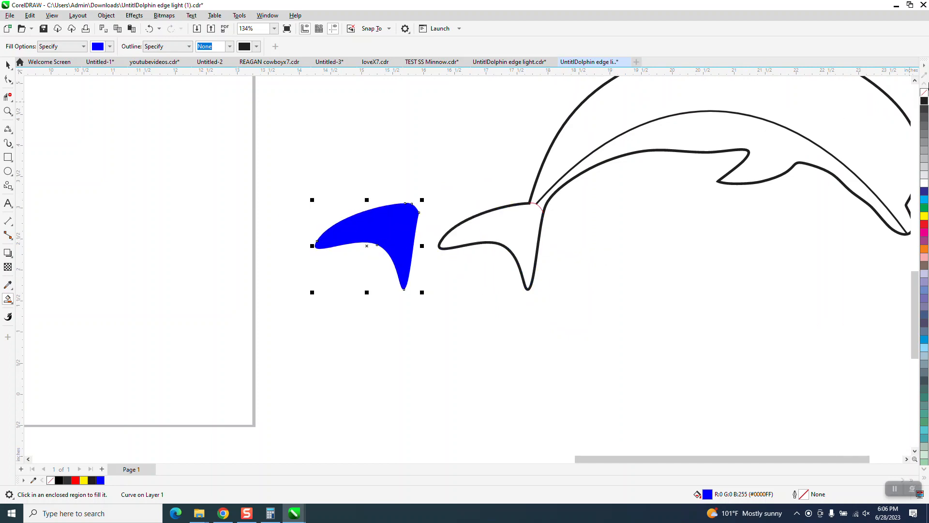
{"action": "left_click", "coordinate": [924, 92]}
{"action": "right_click", "coordinate": [924, 100]}
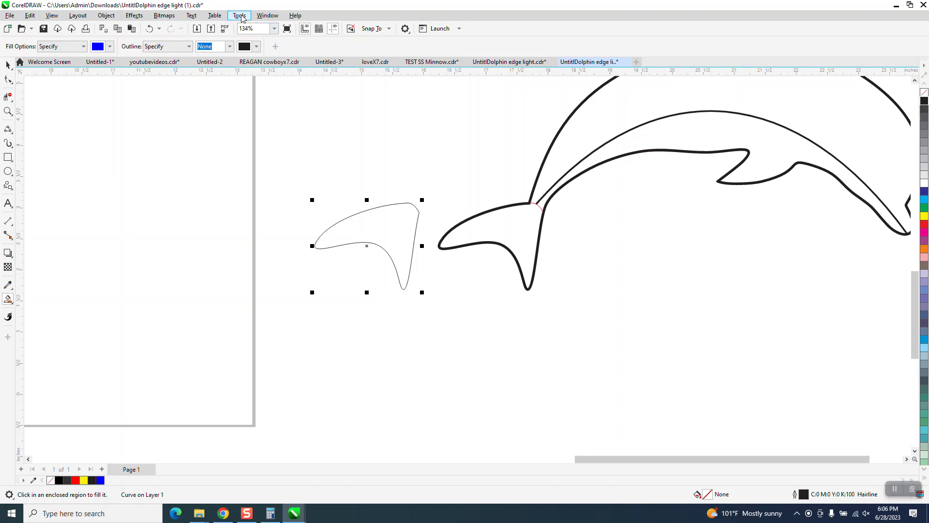
Try to apply an inside contour with 1 step and a 0.02 inch offset to the separated tail shape
{"action": "left_click", "coordinate": [140, 21]}
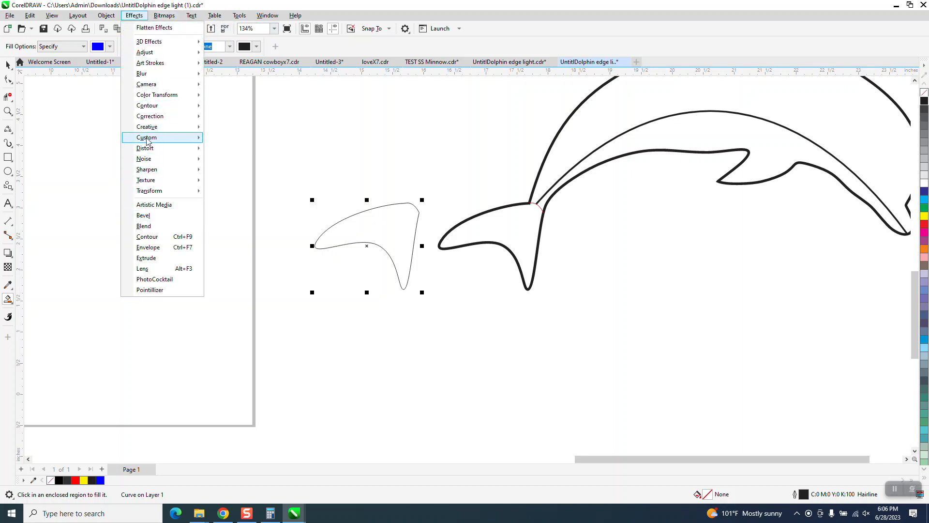
{"action": "left_click", "coordinate": [147, 237]}
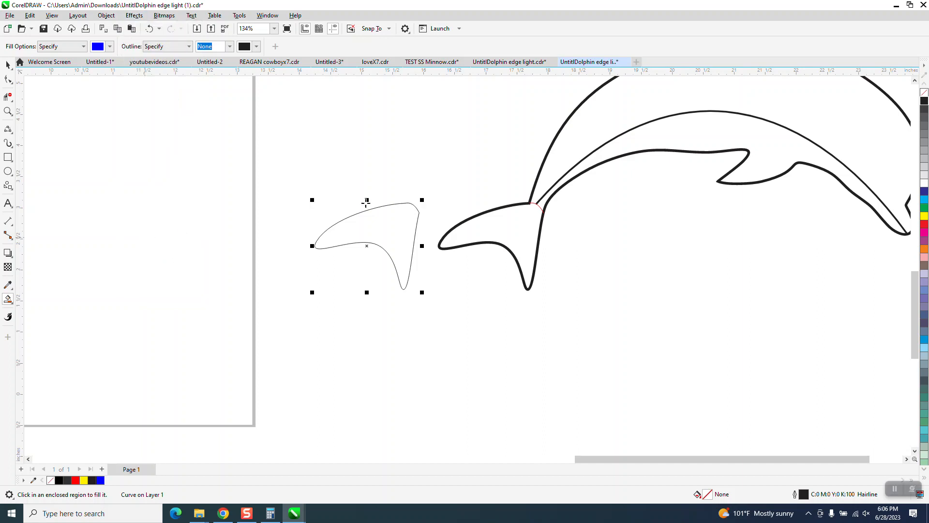
{"action": "left_click", "coordinate": [838, 328]}
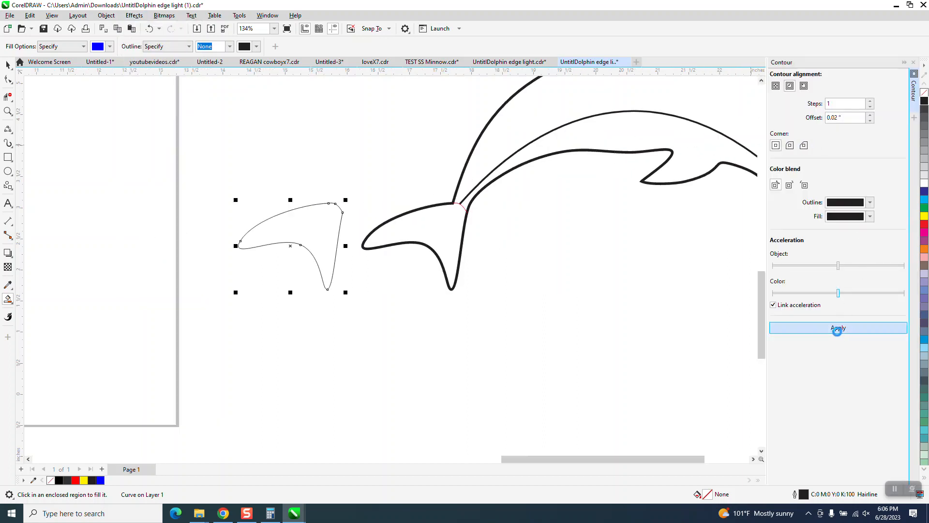
{"action": "left_click", "coordinate": [148, 29]}
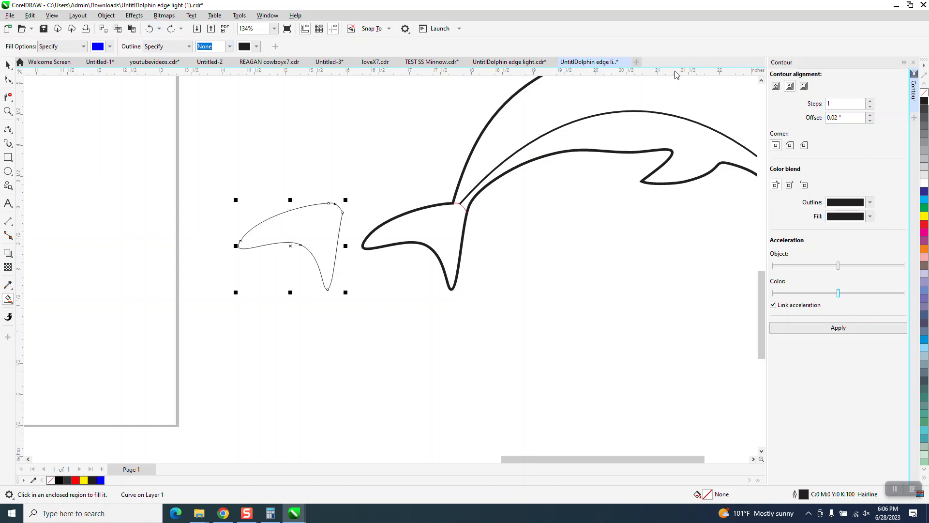
Apply an inside contour with 1 step and a 0.1 inch offset to the separated tail shape
{"action": "type", "text": ".1"}
{"action": "left_click", "coordinate": [856, 328]}
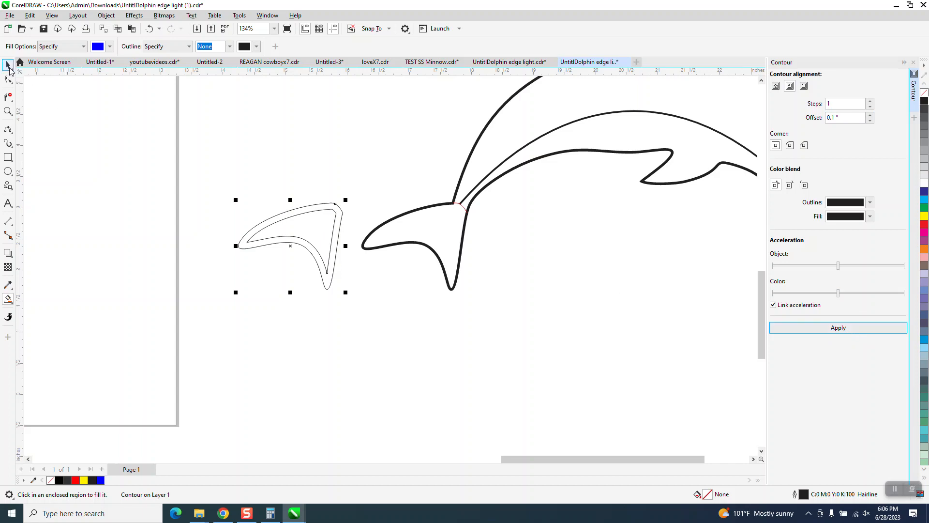
{"action": "left_click", "coordinate": [8, 65]}
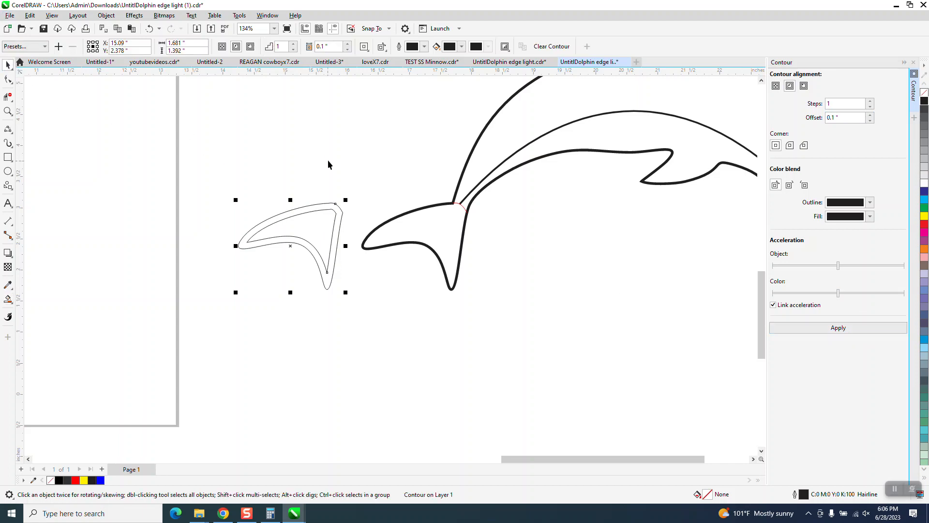
Break the contour apart and move the inset shape about 2 inches right, into the large dolphin's tail
{"action": "left_click", "coordinate": [106, 15]}
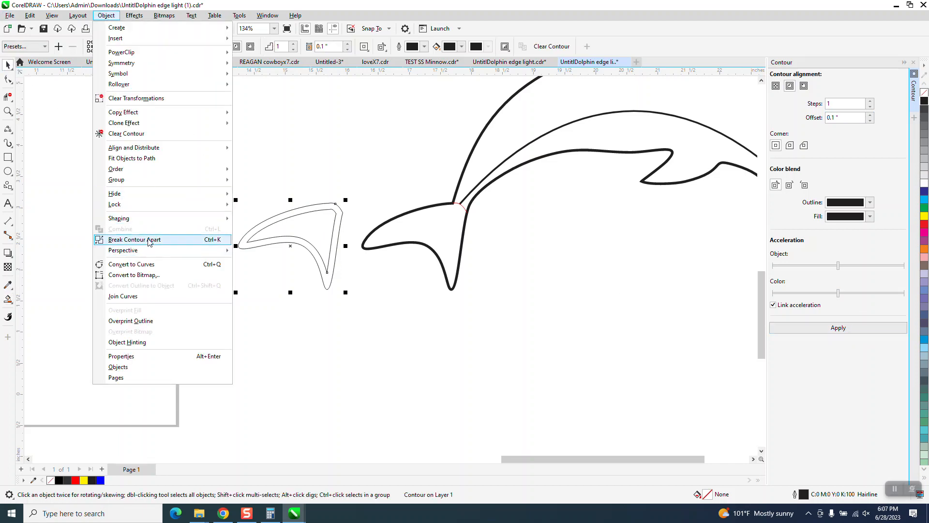
{"action": "key", "text": "Escape"}
{"action": "key", "text": "ctrl+k"}
{"action": "key", "text": "Right"}
{"action": "key", "text": "Right"}
{"action": "key", "text": "Right"}
{"action": "key", "text": "Right"}
{"action": "key", "text": "Right"}
{"action": "key", "text": "Right"}
{"action": "key", "text": "Right"}
{"action": "key", "text": "Right"}
{"action": "key", "text": "Right"}
{"action": "key", "text": "Right"}
{"action": "key", "text": "Right"}
{"action": "key", "text": "Right"}
{"action": "key", "text": "Right"}
{"action": "key", "text": "Right"}
{"action": "key", "text": "Right"}
{"action": "key", "text": "Right"}
{"action": "key", "text": "Right"}
{"action": "key", "text": "Right"}
{"action": "key", "text": "Right"}
{"action": "key", "text": "Right"}
Remove the red closing curve at the dolphin's tail and set the inset tail shape's outline width to 1.5 pt
{"action": "left_click", "coordinate": [464, 173]}
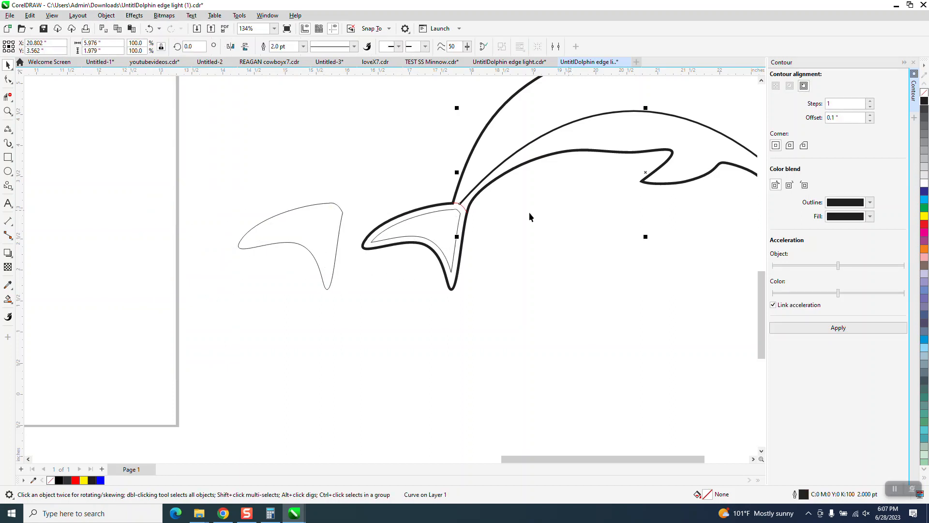
{"action": "left_click", "coordinate": [477, 206]}
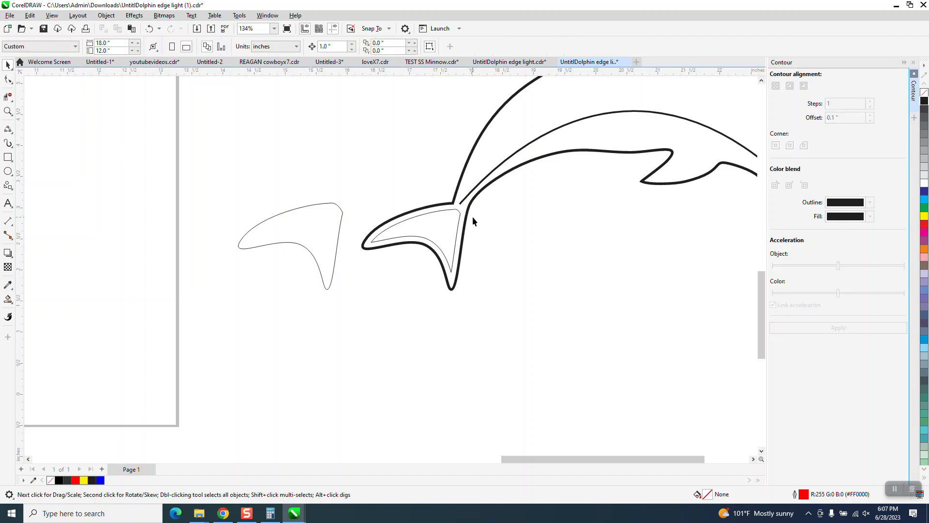
{"action": "left_click", "coordinate": [459, 215]}
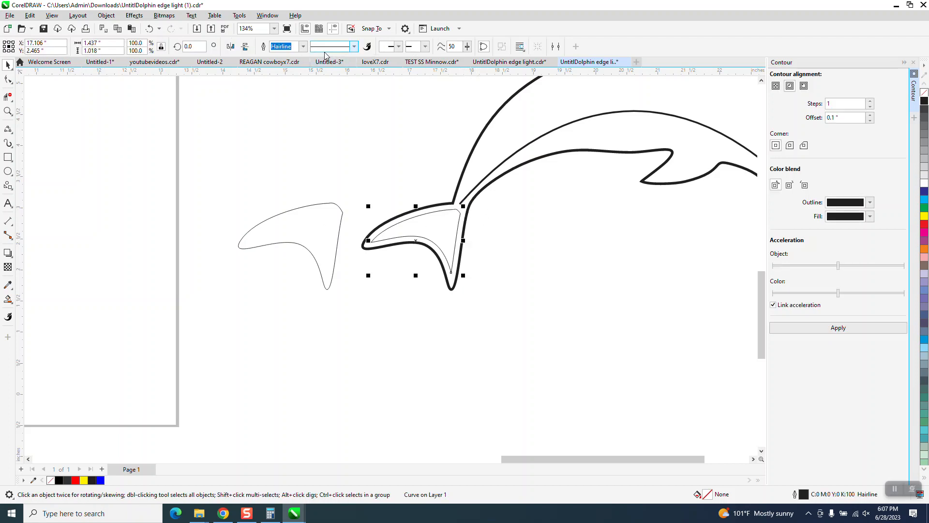
{"action": "left_click", "coordinate": [306, 49]}
{"action": "left_click", "coordinate": [304, 47]}
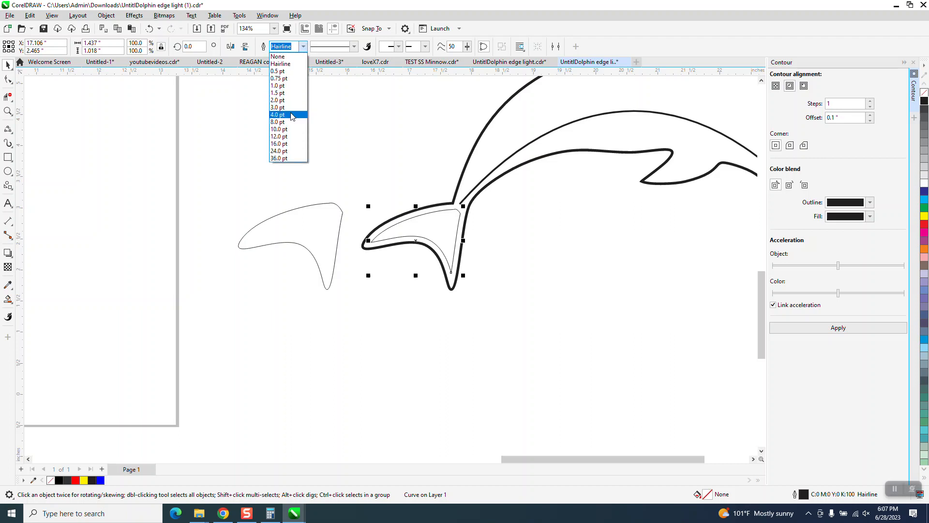
{"action": "left_click", "coordinate": [290, 93]}
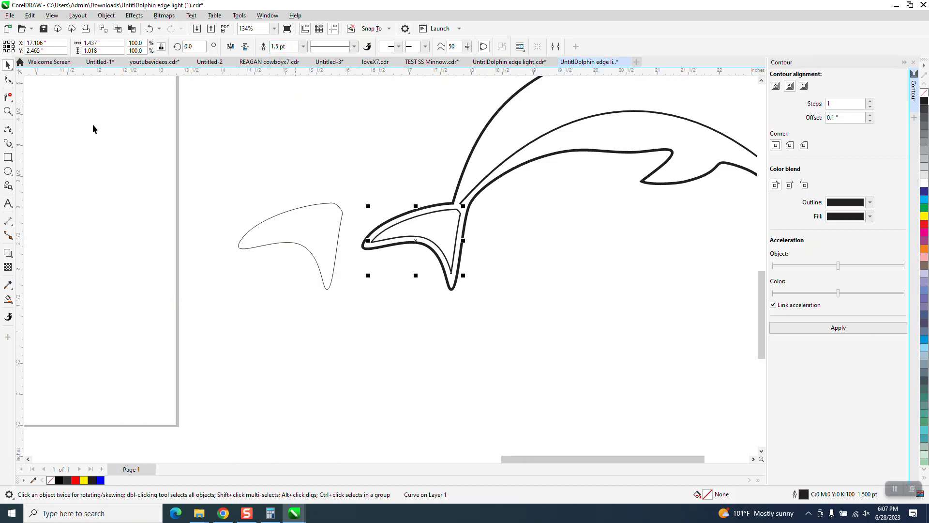
Move the belly curve's tail-end node about 0.1 inch down to meet the rounded corner of the inset tail shape
{"action": "left_click", "coordinate": [8, 111]}
{"action": "left_click", "coordinate": [563, 296]}
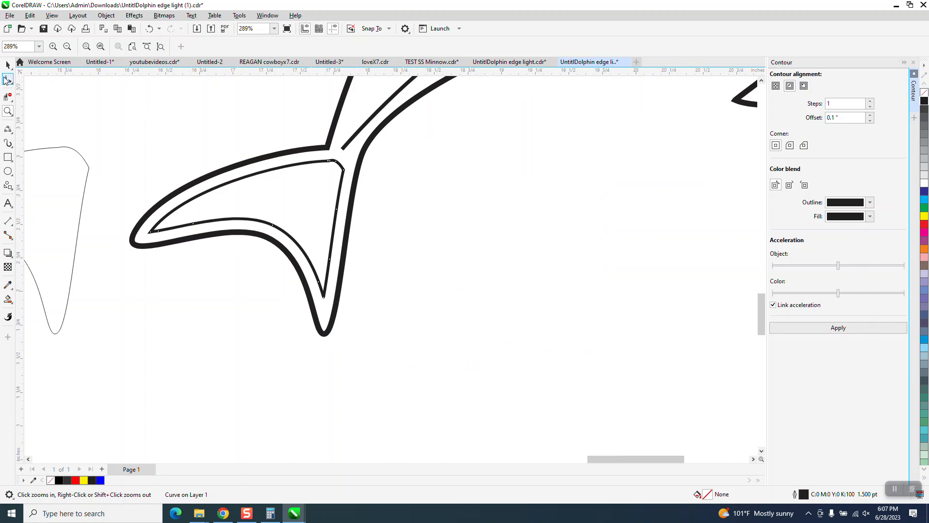
{"action": "left_click", "coordinate": [7, 80]}
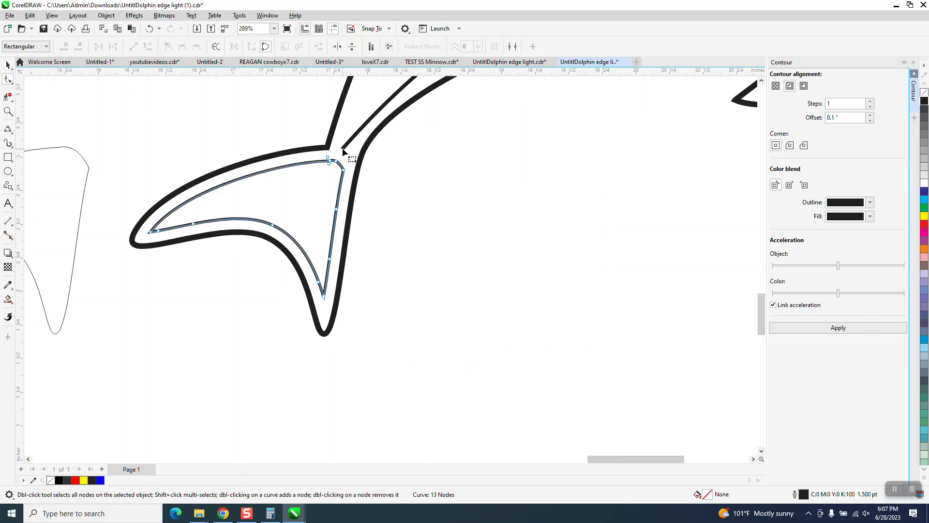
{"action": "left_click", "coordinate": [341, 147]}
{"action": "left_click_drag", "start_coordinate": [342, 147], "coordinate": [339, 161]}
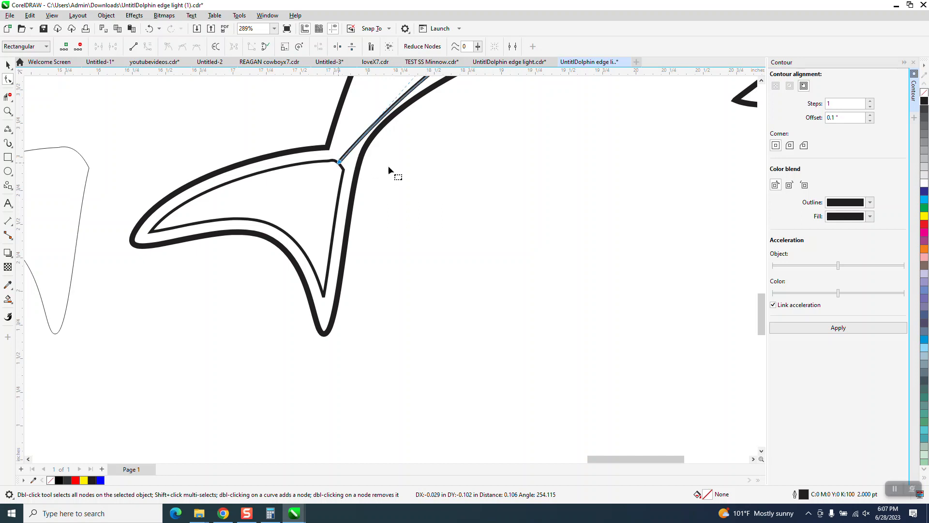
Reshape the belly curve by moving its tail-side control handle about 0.33 inch up and outward
{"action": "scroll", "coordinate": [380, 163], "scroll_direction": "down", "scroll_amount": 2}
{"action": "scroll", "coordinate": [443, 165], "scroll_direction": "down", "scroll_amount": 2}
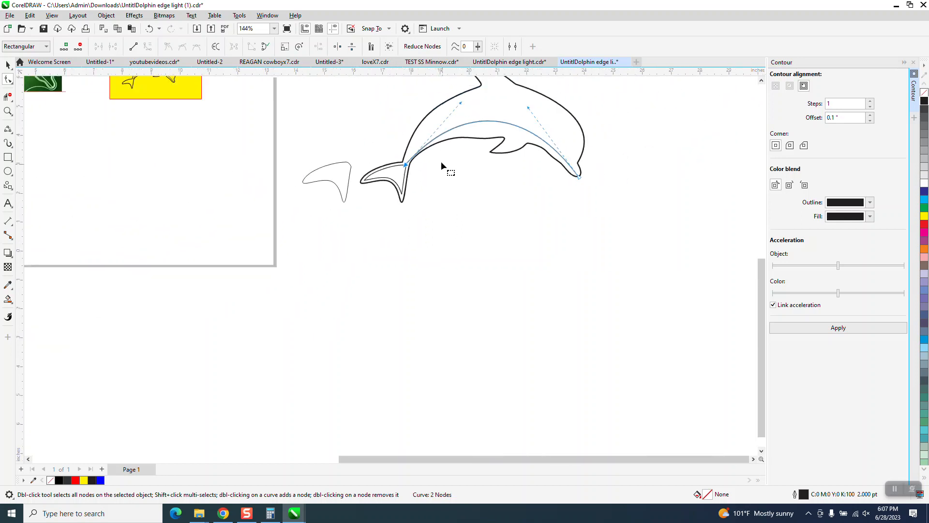
{"action": "left_click_drag", "start_coordinate": [460, 103], "coordinate": [452, 98]}
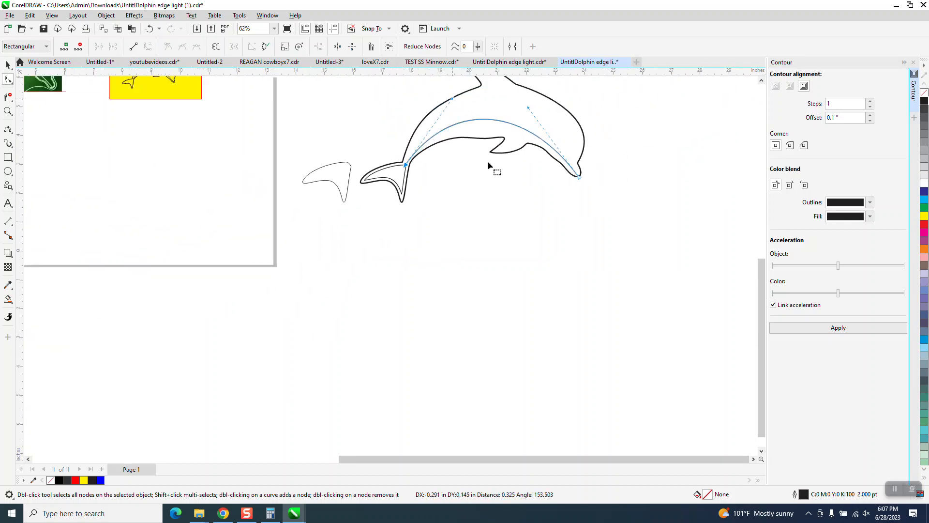
{"action": "left_click", "coordinate": [536, 108]}
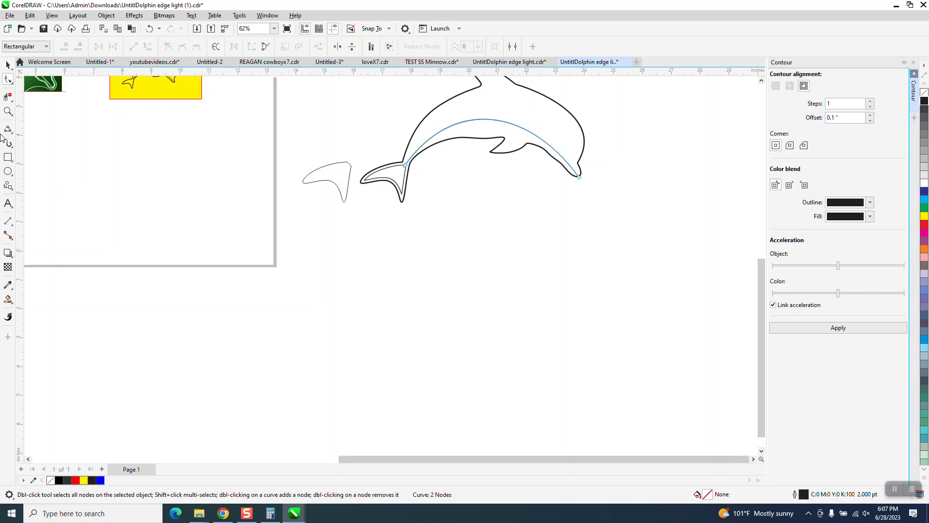
Delete the extra nodes around the inset tail shape's upper corner to smooth it where the belly curve meets it
{"action": "left_click", "coordinate": [8, 111]}
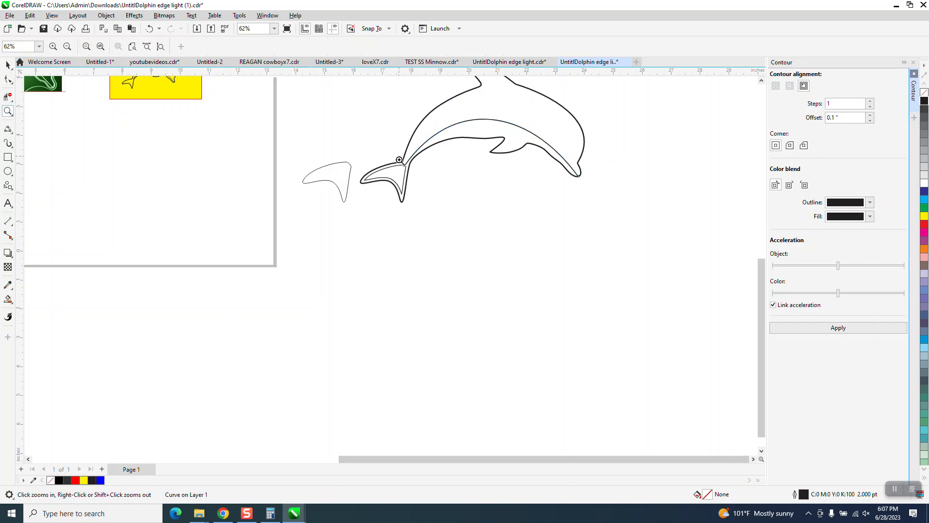
{"action": "left_click_drag", "start_coordinate": [400, 156], "coordinate": [430, 187]}
{"action": "scroll", "coordinate": [336, 174], "scroll_direction": "down", "scroll_amount": 3}
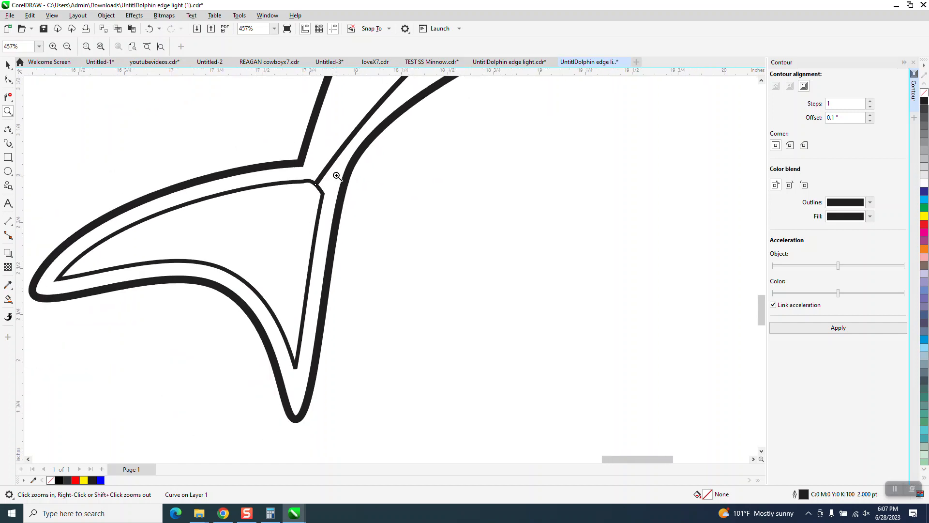
{"action": "left_click", "coordinate": [8, 80]}
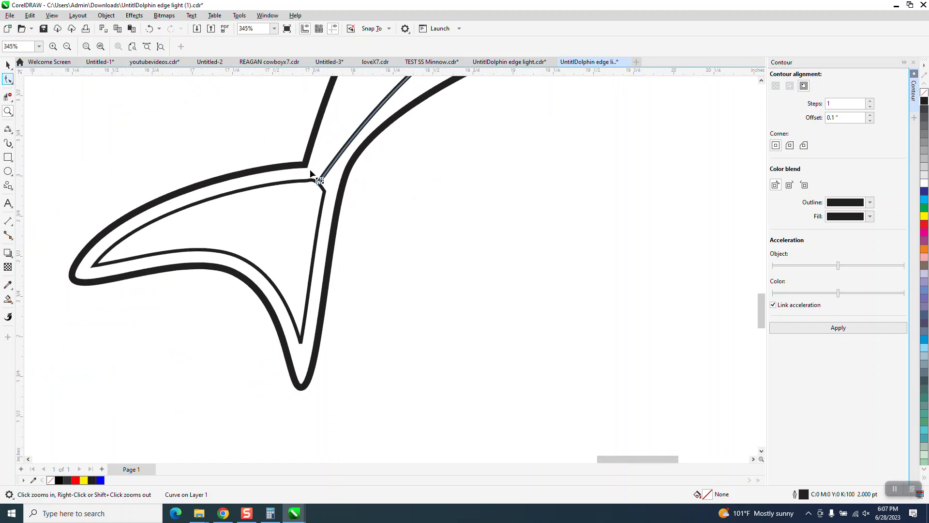
{"action": "left_click", "coordinate": [313, 180]}
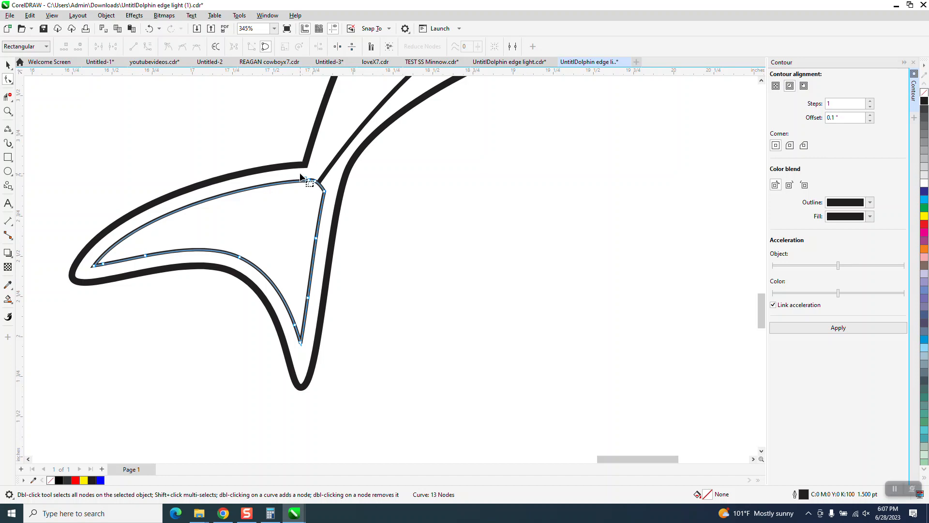
{"action": "key", "text": "Delete"}
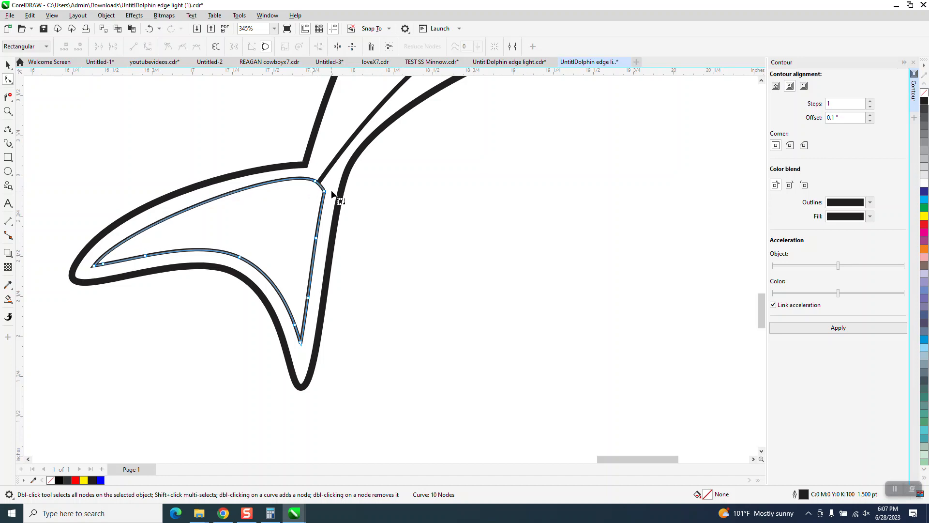
{"action": "key", "text": "Delete"}
Delete the surplus nodes near the inset tail shape's two tips and along its straight inner edge
{"action": "left_click", "coordinate": [103, 264]}
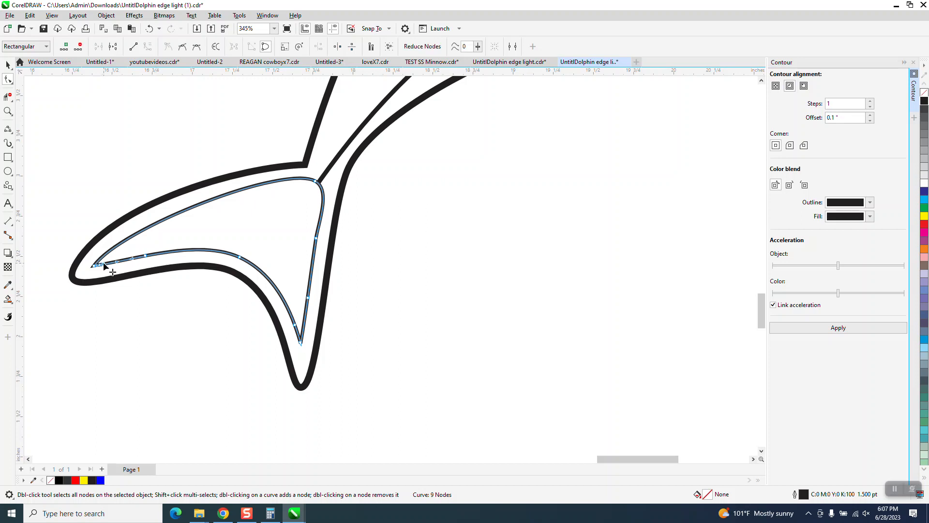
{"action": "key", "text": "Delete"}
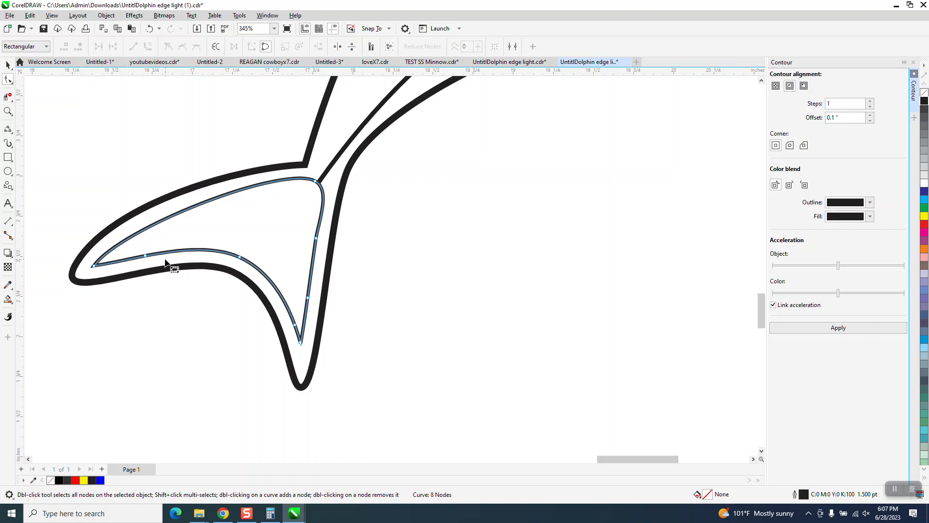
{"action": "left_click", "coordinate": [294, 325]}
{"action": "key", "text": "Delete"}
{"action": "left_click", "coordinate": [309, 297]}
{"action": "key", "text": "Delete"}
{"action": "left_click", "coordinate": [317, 238]}
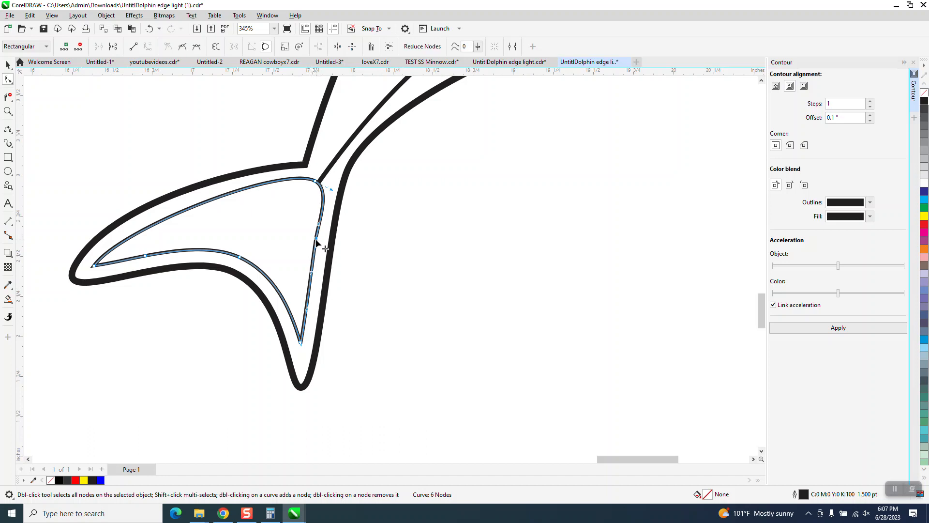
{"action": "key", "text": "Delete"}
{"action": "scroll", "coordinate": [233, 286], "scroll_direction": "down", "scroll_amount": 6}
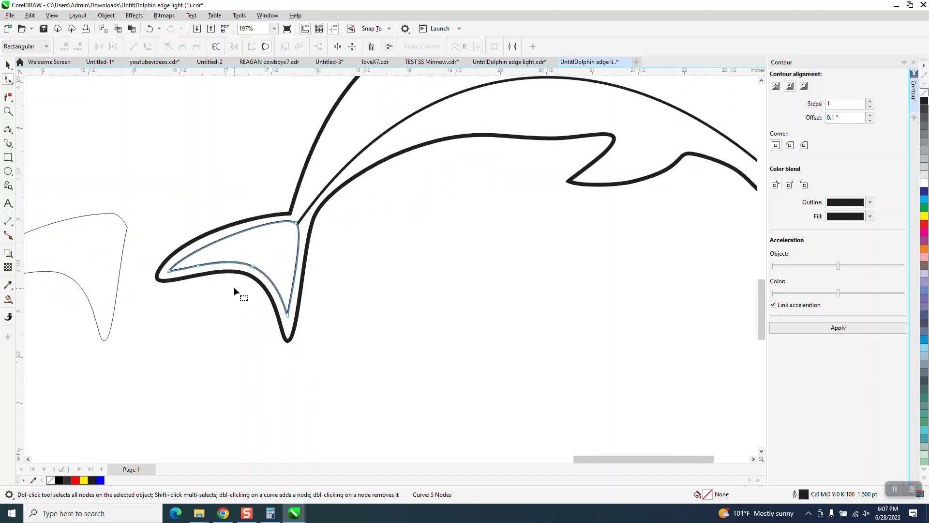
Move the green reference photo off the page to the area above the large dolphin and examine its eye up close
{"action": "left_click", "coordinate": [7, 171]}
{"action": "scroll", "coordinate": [362, 265], "scroll_direction": "down", "scroll_amount": 2}
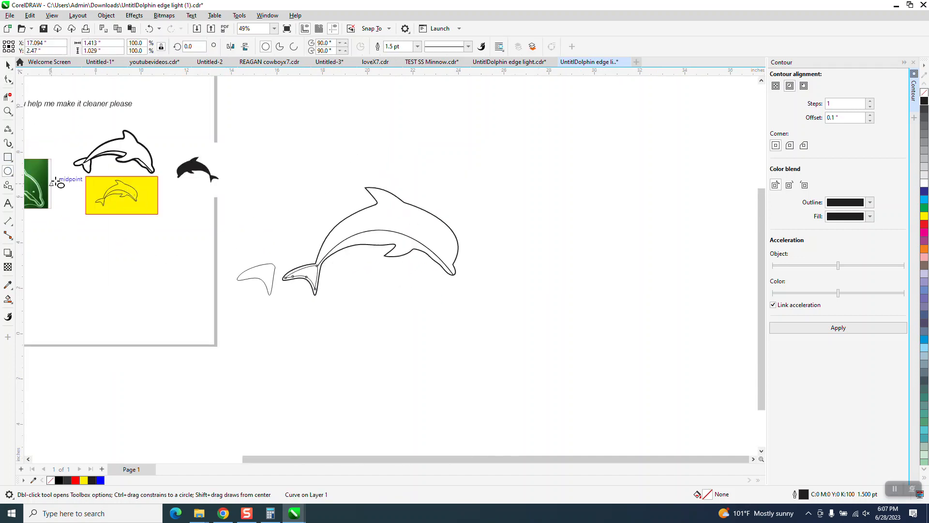
{"action": "left_click", "coordinate": [7, 64]}
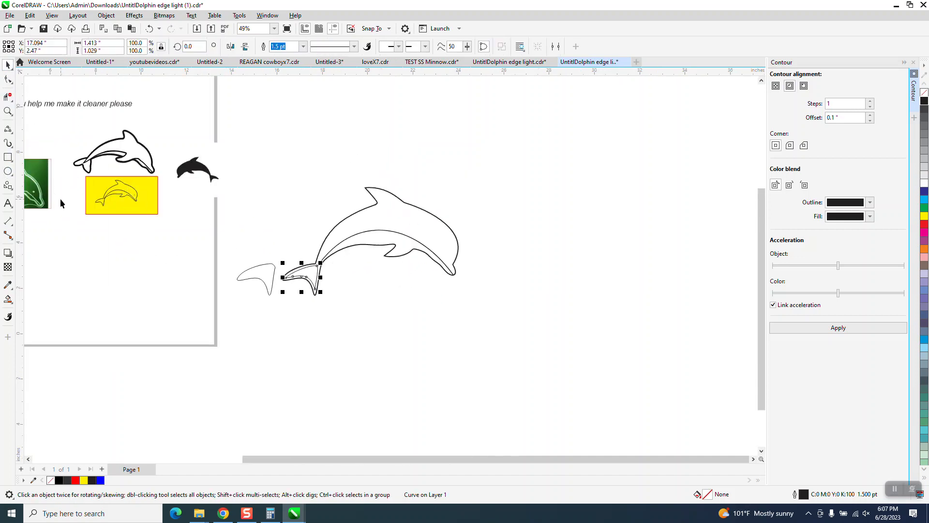
{"action": "left_click", "coordinate": [46, 182]}
{"action": "left_click_drag", "start_coordinate": [65, 186], "coordinate": [493, 166]}
{"action": "left_click", "coordinate": [8, 112]}
{"action": "left_click_drag", "start_coordinate": [360, 140], "coordinate": [606, 331]}
{"action": "left_click_drag", "start_coordinate": [384, 157], "coordinate": [414, 181]}
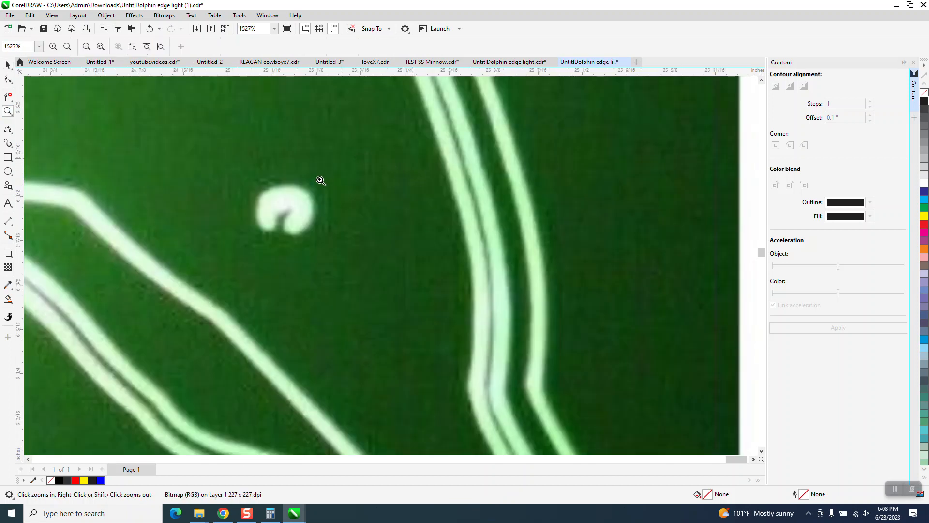
{"action": "scroll", "coordinate": [315, 185], "scroll_direction": "down", "scroll_amount": 4}
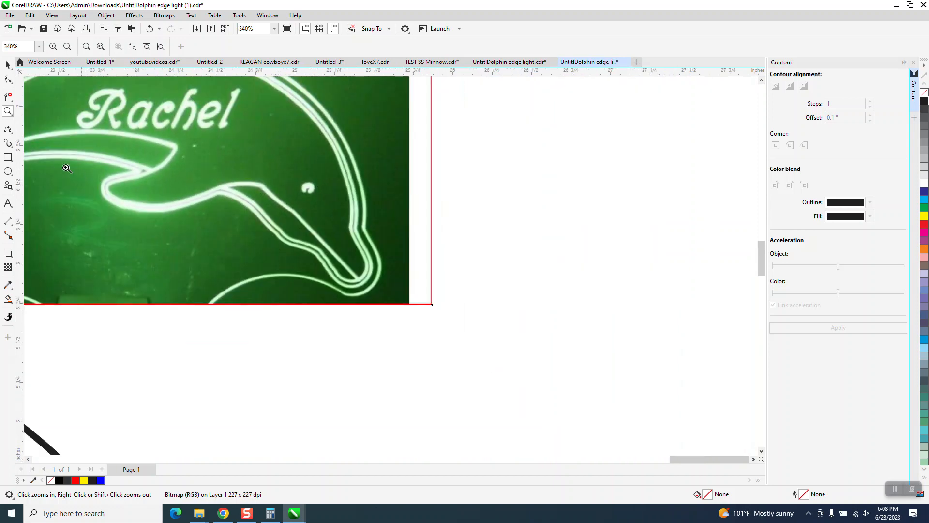
Draw a circle about 0.18 inch in diameter in the empty space beside the reference photo for the eye
{"action": "left_click", "coordinate": [8, 171]}
{"action": "left_click_drag", "start_coordinate": [602, 216], "coordinate": [575, 245]}
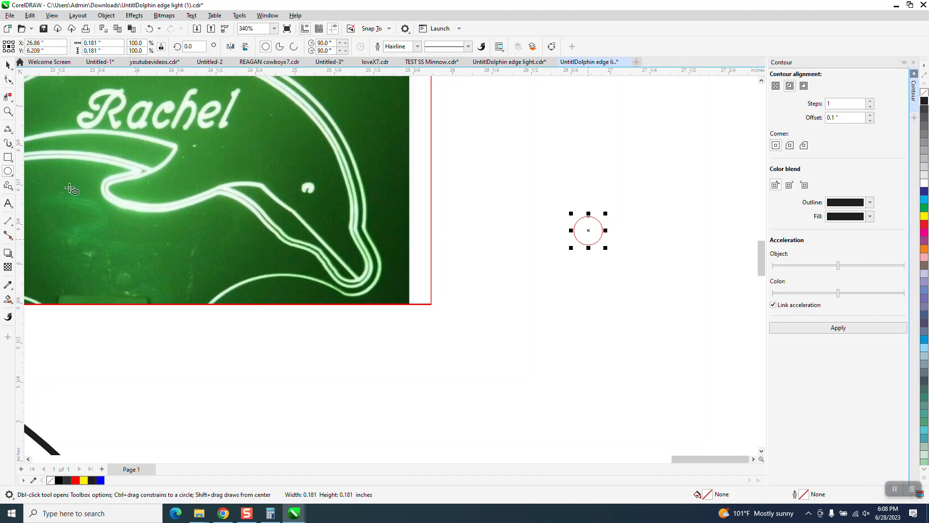
Draw two joined 3-Point Curves from near the circle's center to its lower edge, forming a notch about 0.06 by 0.07 inch
{"action": "left_click", "coordinate": [11, 147]}
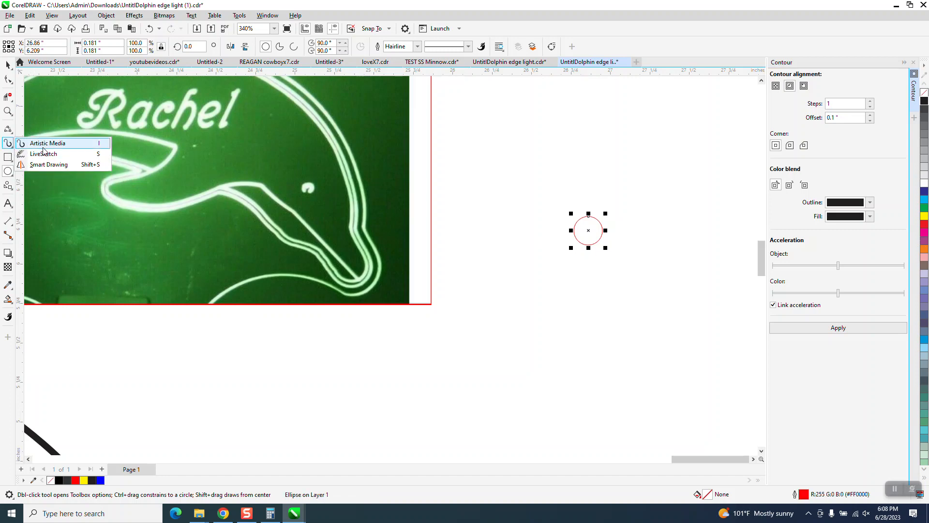
{"action": "left_click", "coordinate": [10, 132]}
{"action": "left_click", "coordinate": [11, 133]}
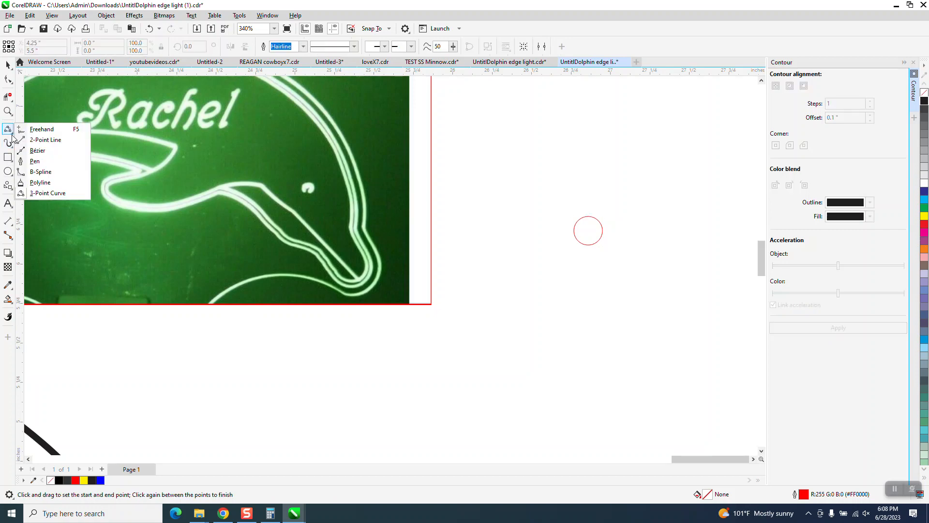
{"action": "left_click", "coordinate": [44, 193]}
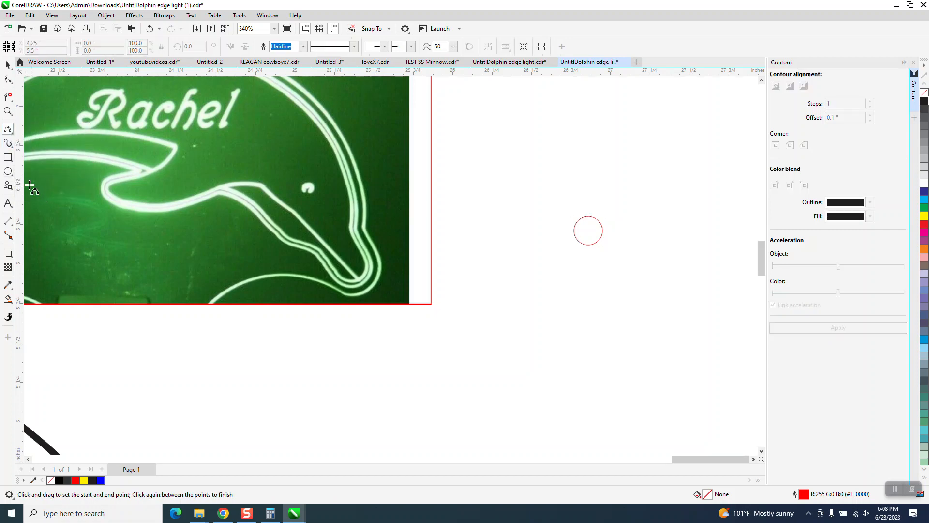
{"action": "key", "text": "z"}
{"action": "left_click_drag", "start_coordinate": [530, 208], "coordinate": [674, 289]}
{"action": "left_click", "coordinate": [7, 136]}
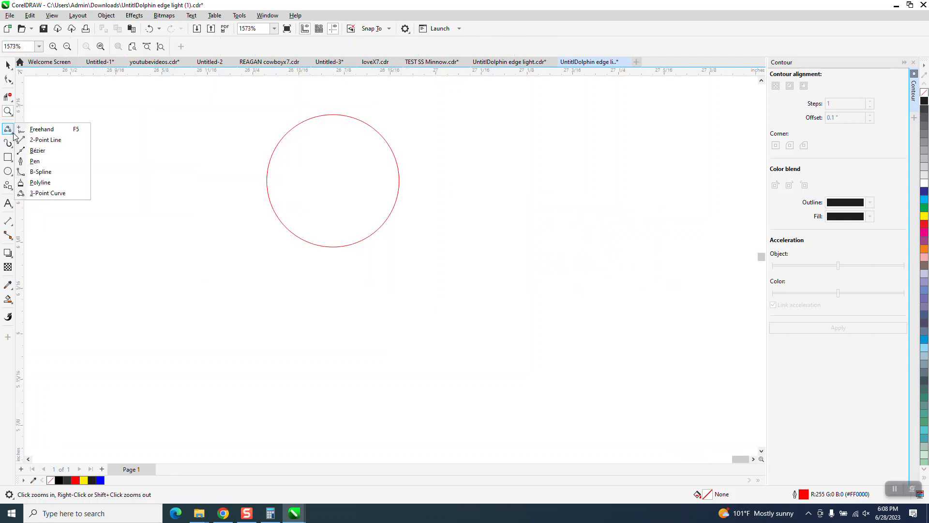
{"action": "left_click", "coordinate": [53, 194]}
{"action": "left_click_drag", "start_coordinate": [289, 229], "coordinate": [335, 190]}
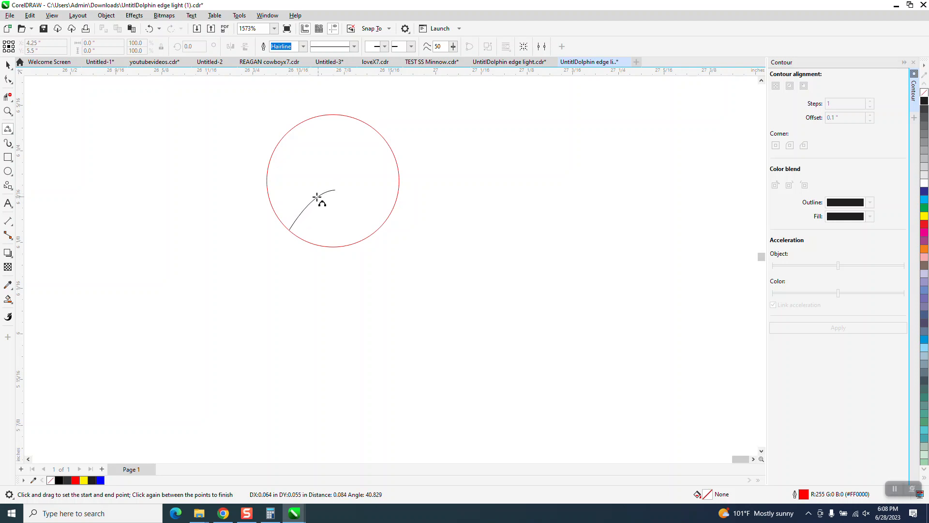
{"action": "left_click", "coordinate": [315, 199]}
{"action": "left_click_drag", "start_coordinate": [335, 191], "coordinate": [309, 236]}
{"action": "left_click", "coordinate": [309, 236]}
Create a blue eye shape with Smart Fill from the circle area outside the notch
{"action": "left_click", "coordinate": [7, 64]}
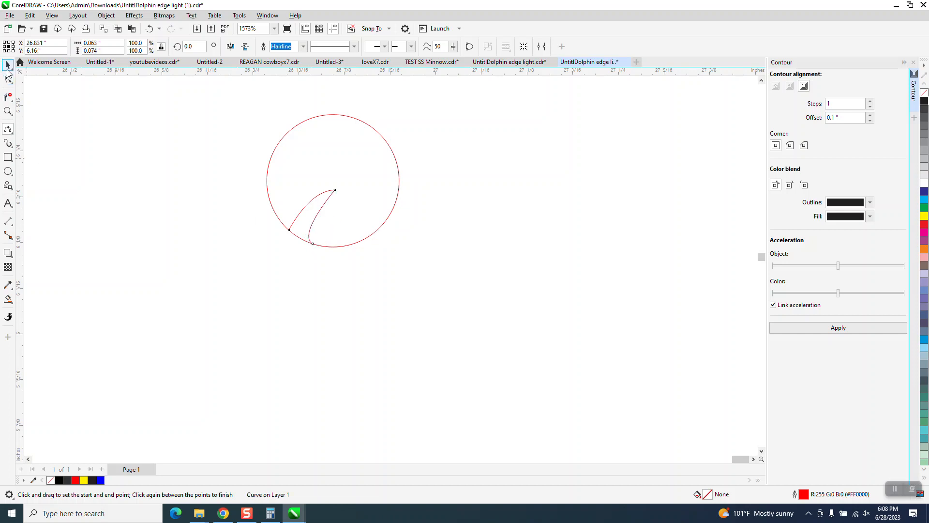
{"action": "left_click", "coordinate": [8, 299]}
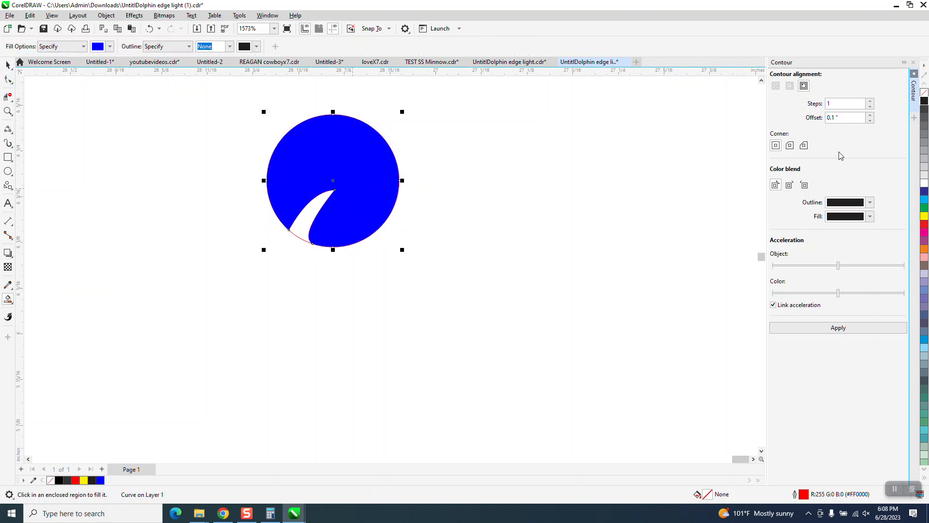
Fill the notched eye shape black and place it on the large dolphin's head
{"action": "left_click", "coordinate": [924, 101]}
{"action": "scroll", "coordinate": [678, 178], "scroll_direction": "down", "scroll_amount": 2}
{"action": "left_click", "coordinate": [7, 65]}
{"action": "scroll", "coordinate": [439, 286], "scroll_direction": "down", "scroll_amount": 2}
{"action": "left_click_drag", "start_coordinate": [465, 216], "coordinate": [276, 287]}
{"action": "scroll", "coordinate": [488, 266], "scroll_direction": "down", "scroll_amount": 2}
{"action": "scroll", "coordinate": [489, 266], "scroll_direction": "down", "scroll_amount": 5}
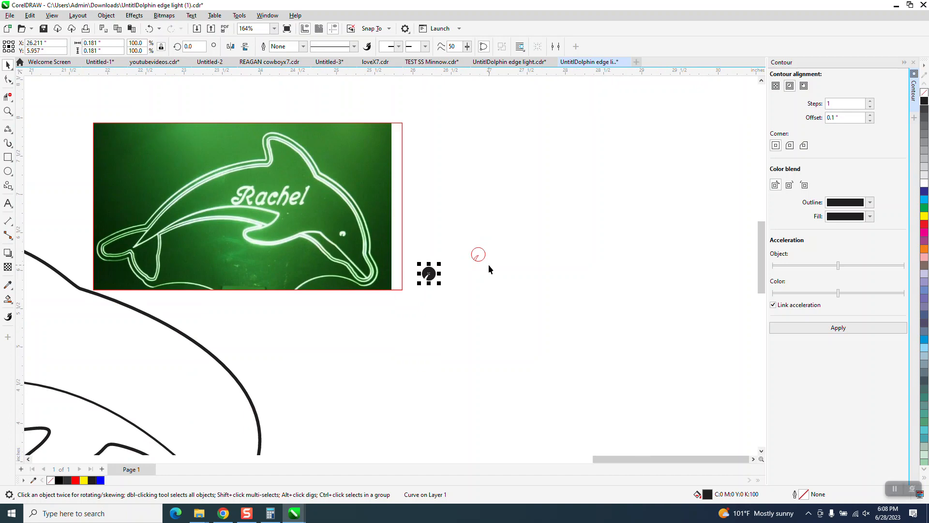
{"action": "left_click_drag", "start_coordinate": [449, 271], "coordinate": [302, 375]}
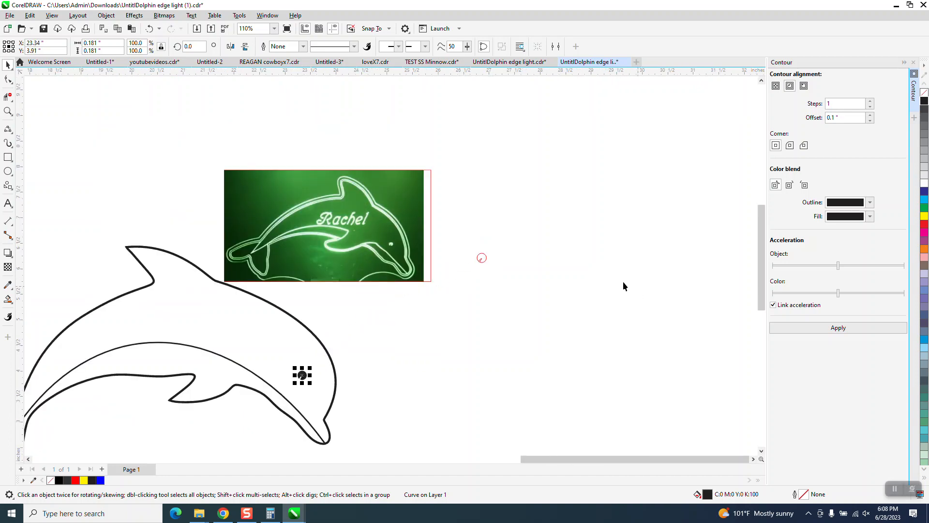
Skew the right side of the dolphin's eye upward to give it a slanted oval shape
{"action": "left_click", "coordinate": [7, 111]}
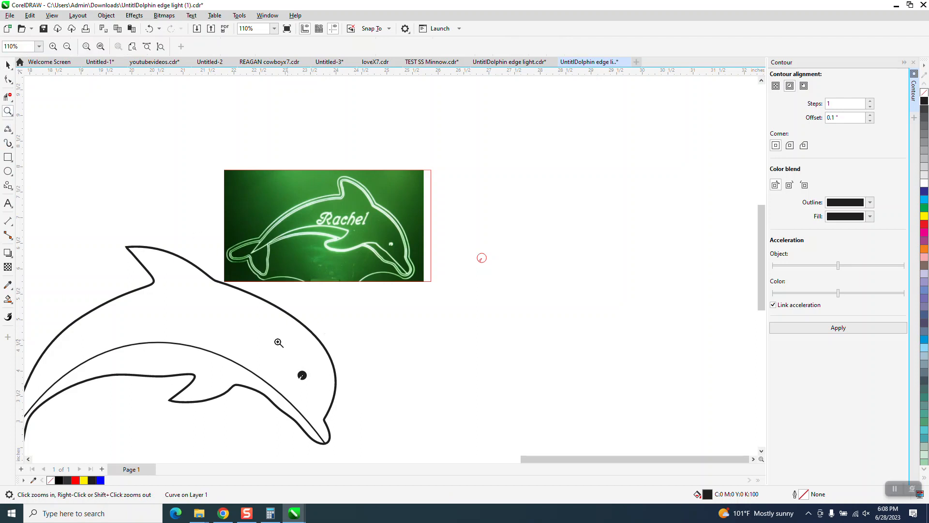
{"action": "left_click_drag", "start_coordinate": [278, 343], "coordinate": [504, 430]}
{"action": "left_click", "coordinate": [8, 64]}
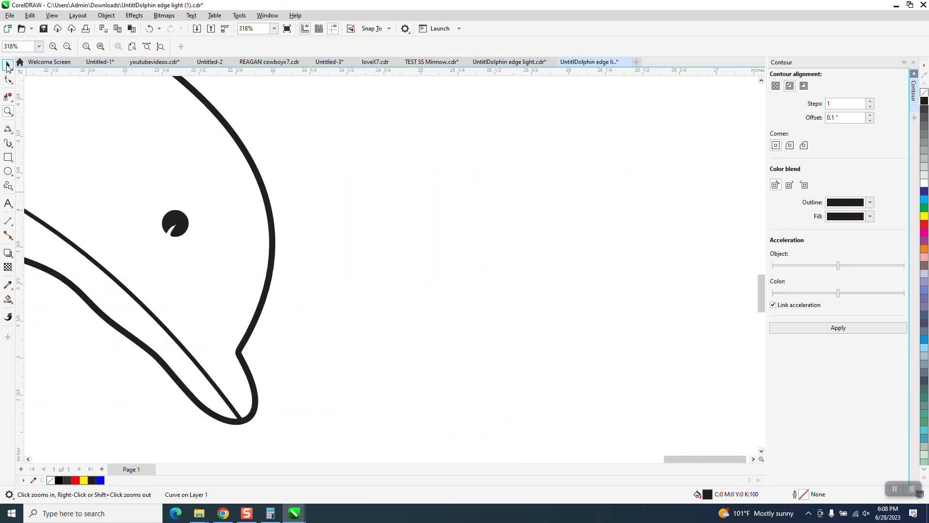
{"action": "left_click", "coordinate": [176, 224]}
{"action": "left_click_drag", "start_coordinate": [191, 228], "coordinate": [189, 197]}
{"action": "left_click", "coordinate": [175, 224]}
{"action": "left_click", "coordinate": [388, 228]}
Examine where the belly line meets the outline at the tip of the large dolphin's snout
{"action": "scroll", "coordinate": [388, 257], "scroll_direction": "down", "scroll_amount": 1}
{"action": "scroll", "coordinate": [387, 257], "scroll_direction": "down", "scroll_amount": 1}
{"action": "scroll", "coordinate": [434, 284], "scroll_direction": "down", "scroll_amount": 1}
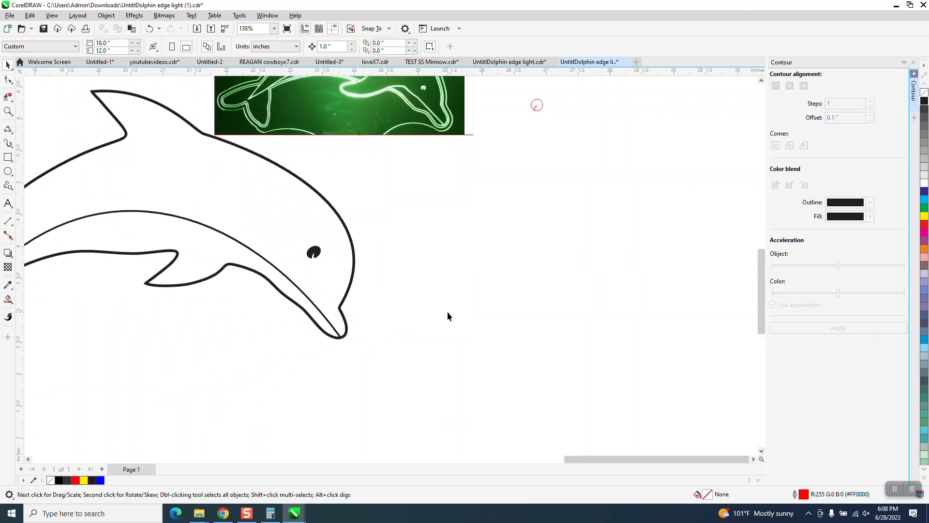
{"action": "left_click", "coordinate": [8, 111]}
{"action": "left_click_drag", "start_coordinate": [302, 311], "coordinate": [400, 369]}
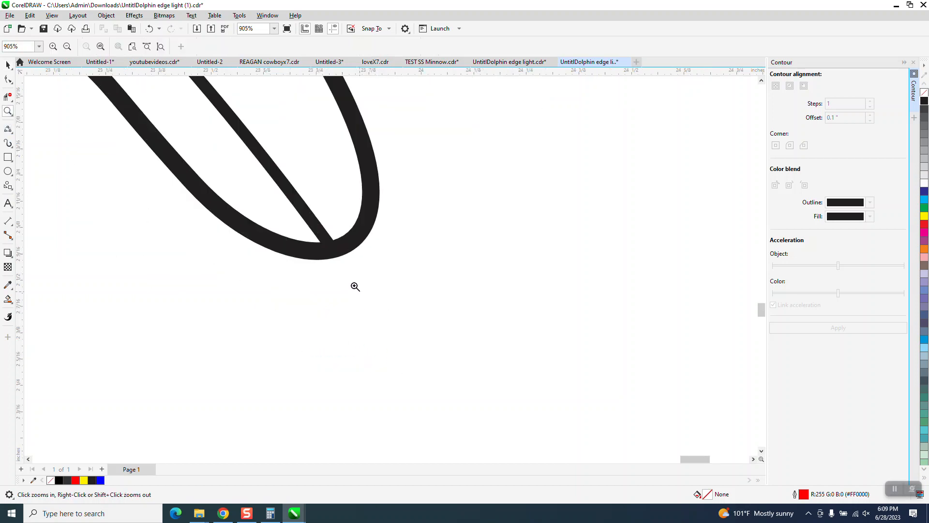
{"action": "scroll", "coordinate": [329, 254], "scroll_direction": "down", "scroll_amount": 1}
{"action": "scroll", "coordinate": [339, 262], "scroll_direction": "down", "scroll_amount": 1}
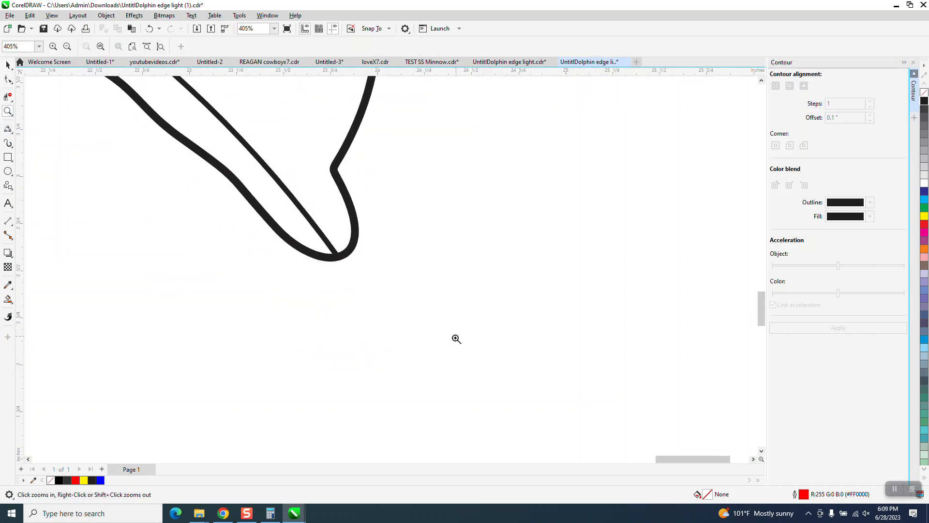
{"action": "scroll", "coordinate": [450, 334], "scroll_direction": "down", "scroll_amount": 2}
{"action": "scroll", "coordinate": [439, 325], "scroll_direction": "down", "scroll_amount": 3}
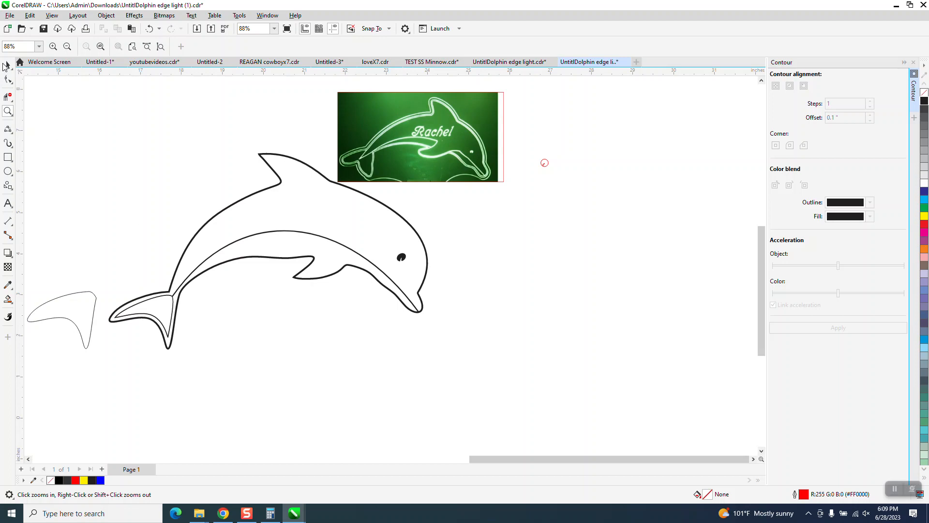
Move the green reference photo farther right, clear of the large dolphin, and delete the leftover eye construction circle
{"action": "left_click", "coordinate": [6, 65]}
{"action": "left_click_drag", "start_coordinate": [335, 137], "coordinate": [547, 145]}
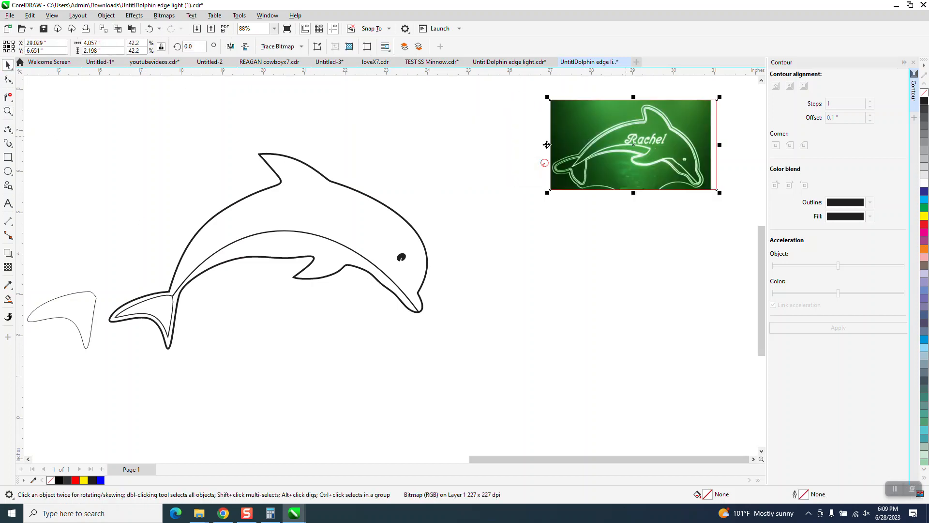
{"action": "left_click", "coordinate": [545, 172]}
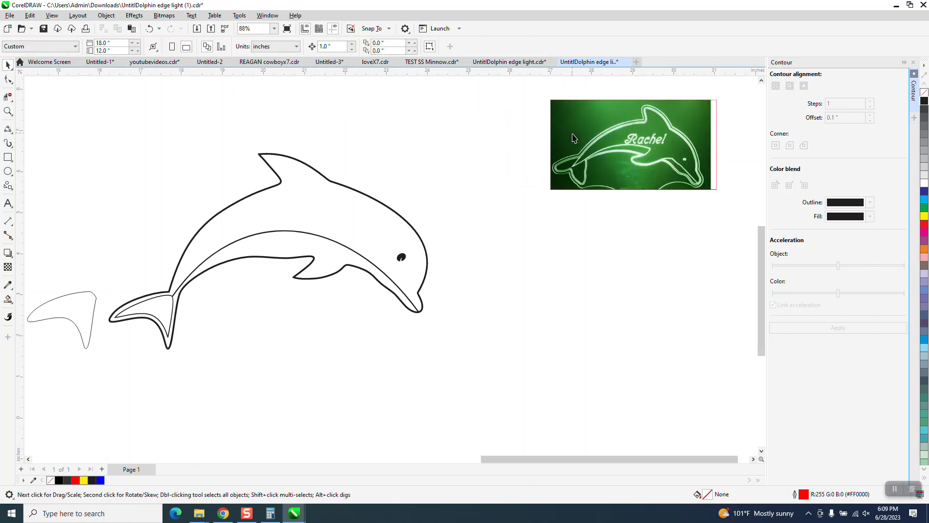
Examine the tail and back lines of the thick black dolphin tracing on the page up close
{"action": "scroll", "coordinate": [434, 187], "scroll_direction": "down", "scroll_amount": 2}
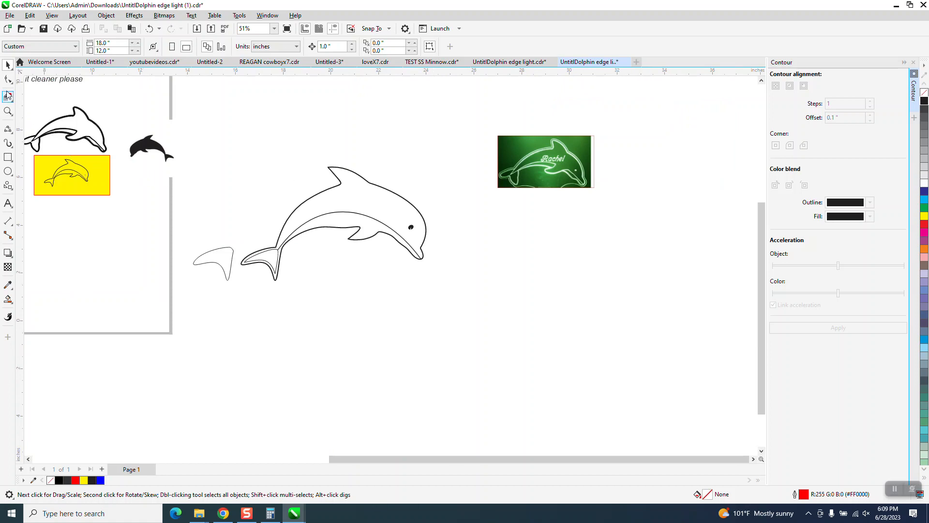
{"action": "left_click", "coordinate": [8, 112]}
{"action": "left_click_drag", "start_coordinate": [29, 105], "coordinate": [93, 150]}
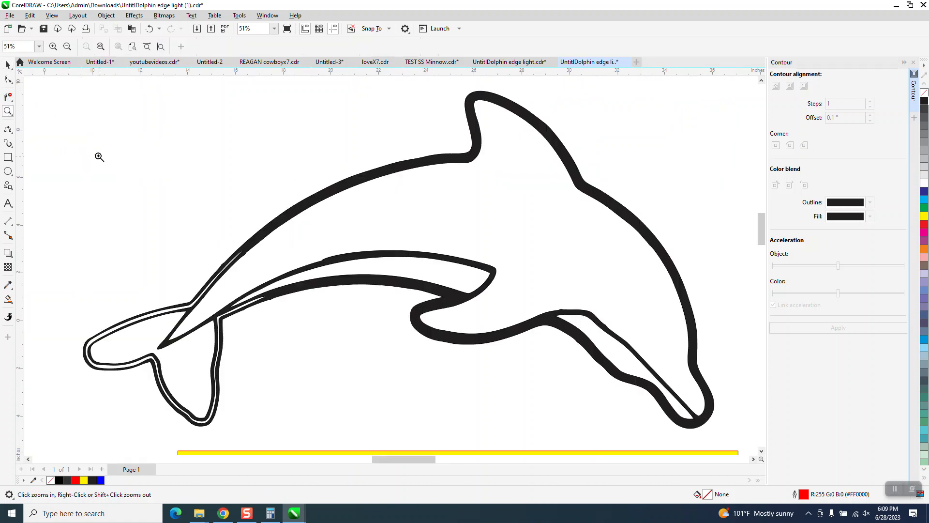
{"action": "left_click_drag", "start_coordinate": [199, 234], "coordinate": [296, 323]}
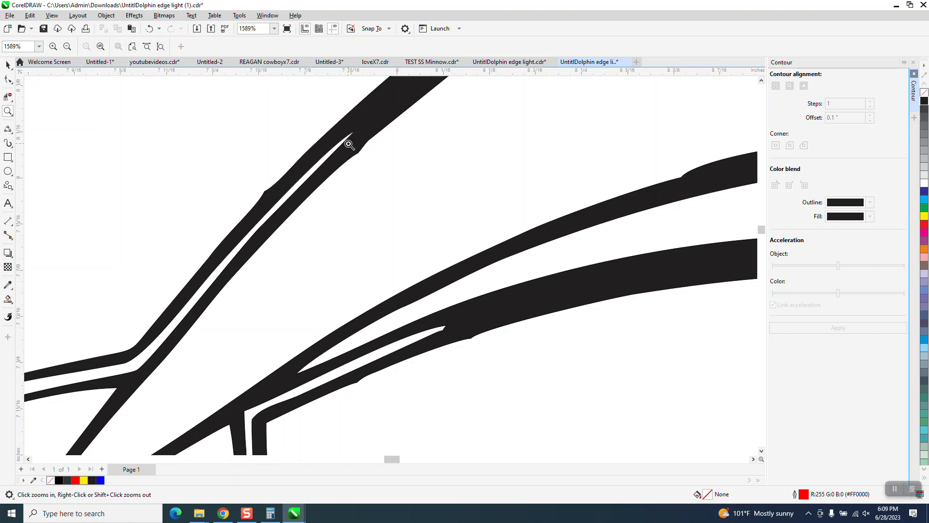
{"action": "scroll", "coordinate": [341, 145], "scroll_direction": "down", "scroll_amount": 1}
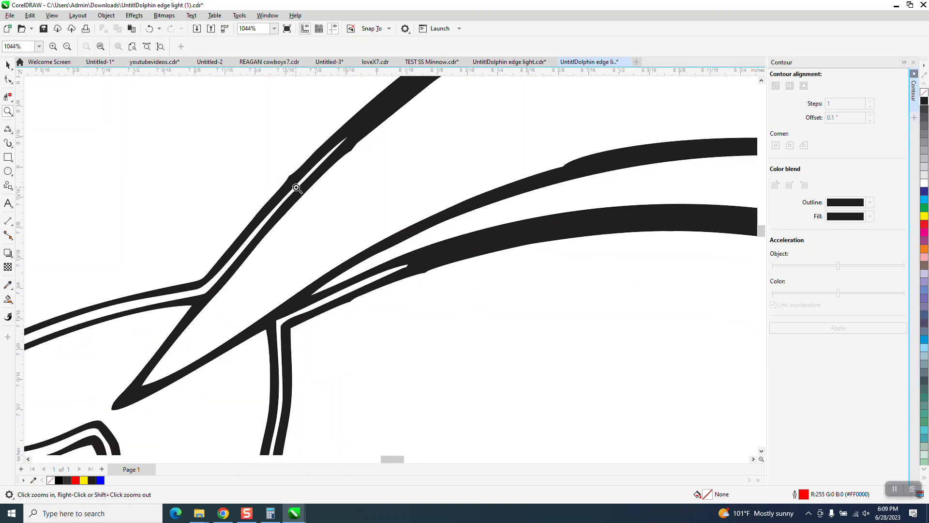
{"action": "scroll", "coordinate": [297, 188], "scroll_direction": "down", "scroll_amount": 4}
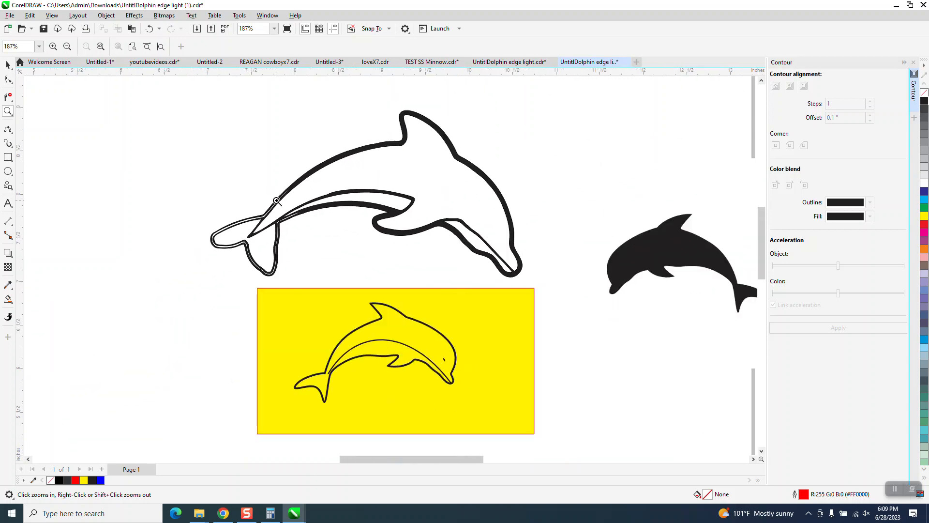
{"action": "scroll", "coordinate": [276, 200], "scroll_direction": "down", "scroll_amount": 3}
Delete the spare tail outline beside the large dolphin and the green reference photo
{"action": "left_click", "coordinate": [7, 65]}
{"action": "left_click", "coordinate": [444, 328]}
{"action": "key", "text": "Delete"}
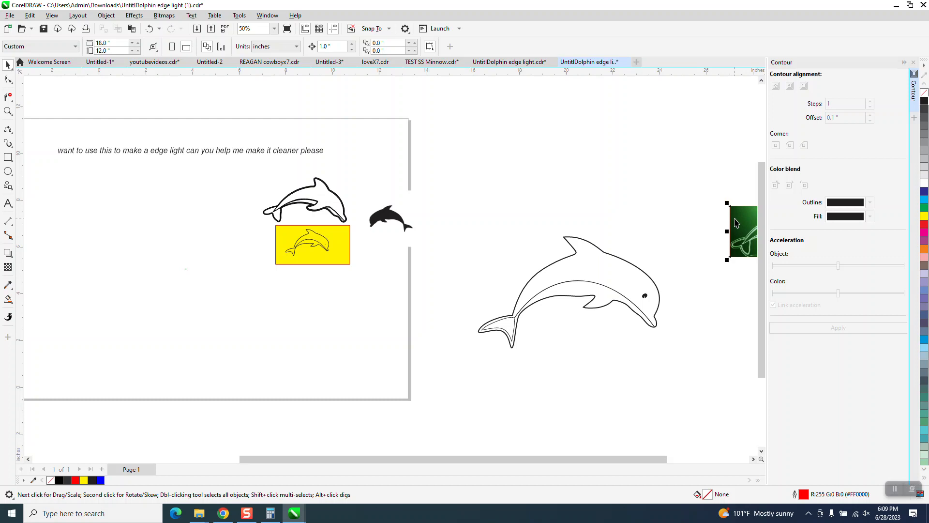
{"action": "key", "text": "Delete"}
Move the green traced dolphin group onto the empty left part of the page and inspect its shapes
{"action": "scroll", "coordinate": [508, 203], "scroll_direction": "down", "scroll_amount": 1}
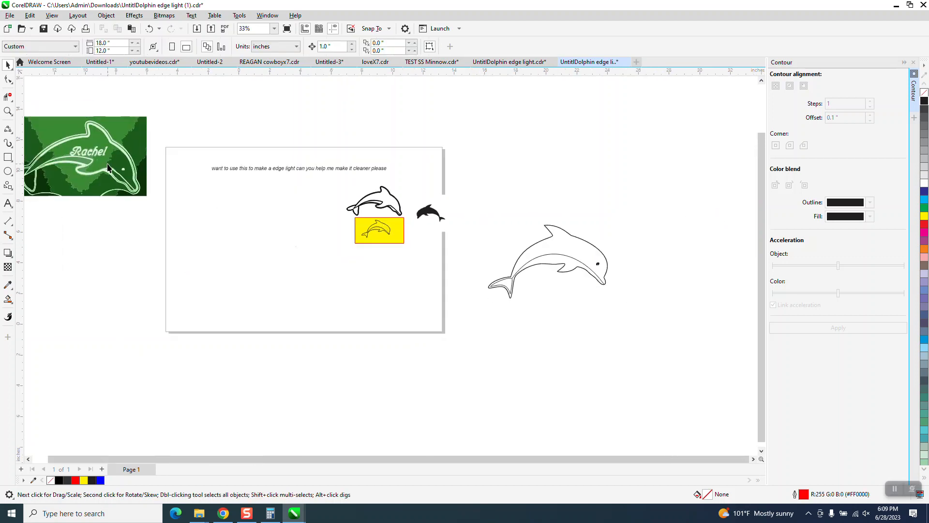
{"action": "left_click_drag", "start_coordinate": [116, 164], "coordinate": [280, 234]}
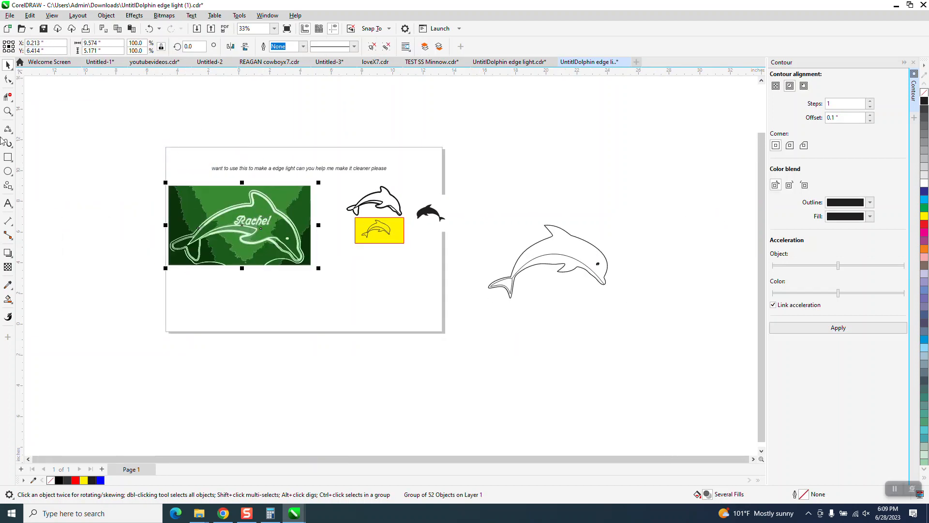
{"action": "left_click", "coordinate": [7, 112]}
{"action": "left_click_drag", "start_coordinate": [166, 167], "coordinate": [357, 284]}
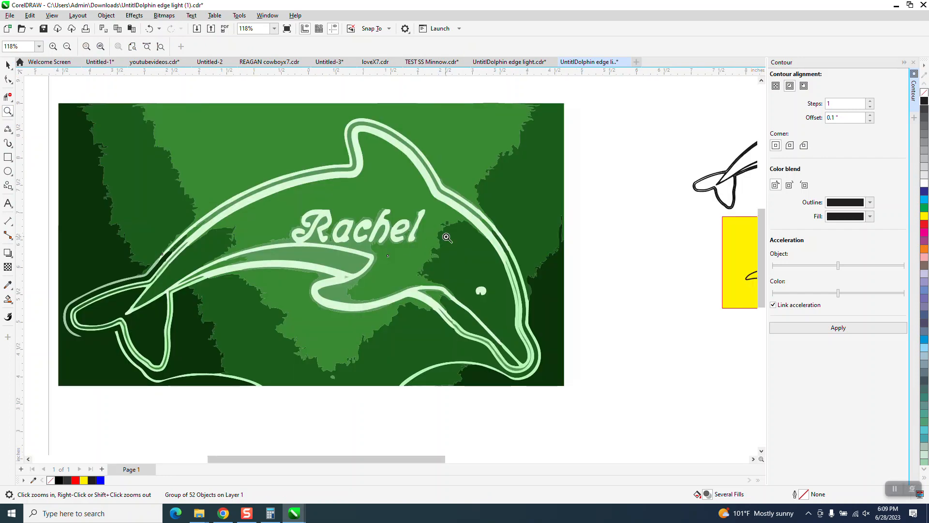
{"action": "scroll", "coordinate": [440, 234], "scroll_direction": "down", "scroll_amount": 4}
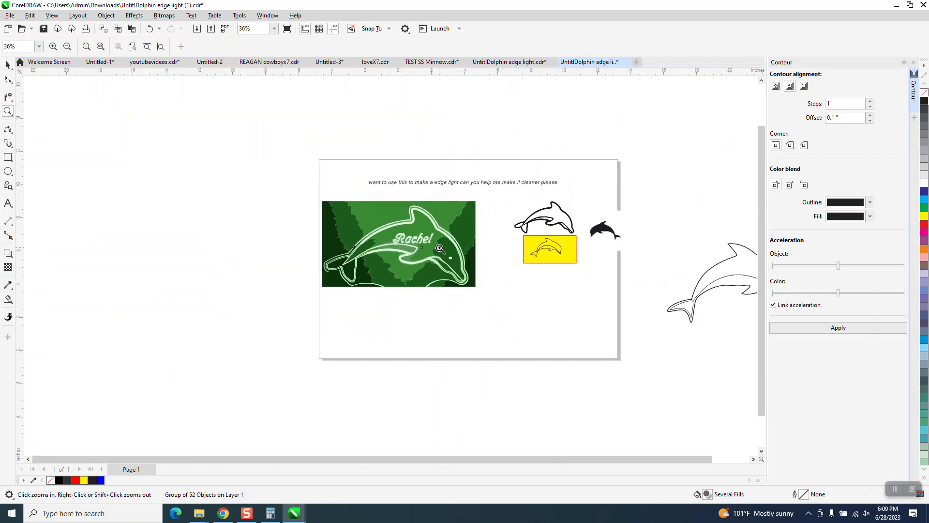
{"action": "scroll", "coordinate": [440, 248], "scroll_direction": "down", "scroll_amount": 1}
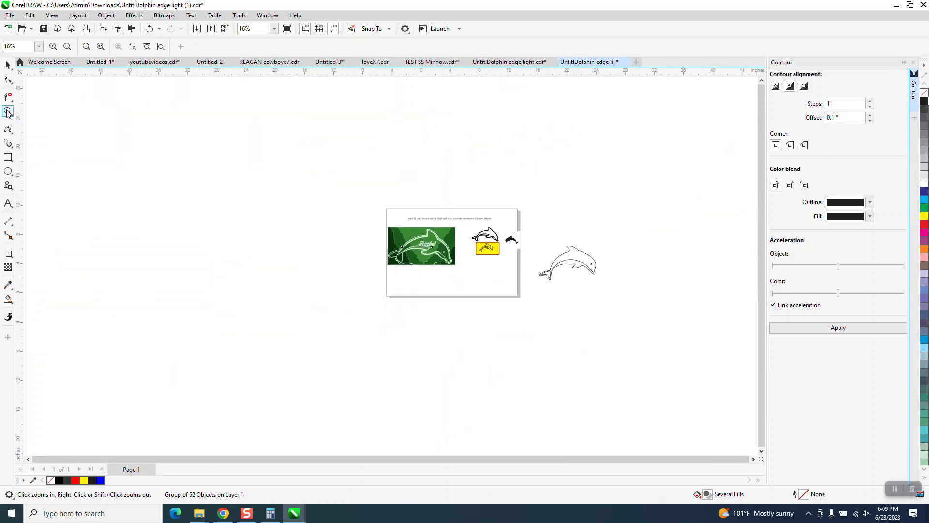
Draw a 9.5 by 6.5 inch rectangle enclosing the large dolphin
{"action": "left_click_drag", "start_coordinate": [529, 231], "coordinate": [636, 325]}
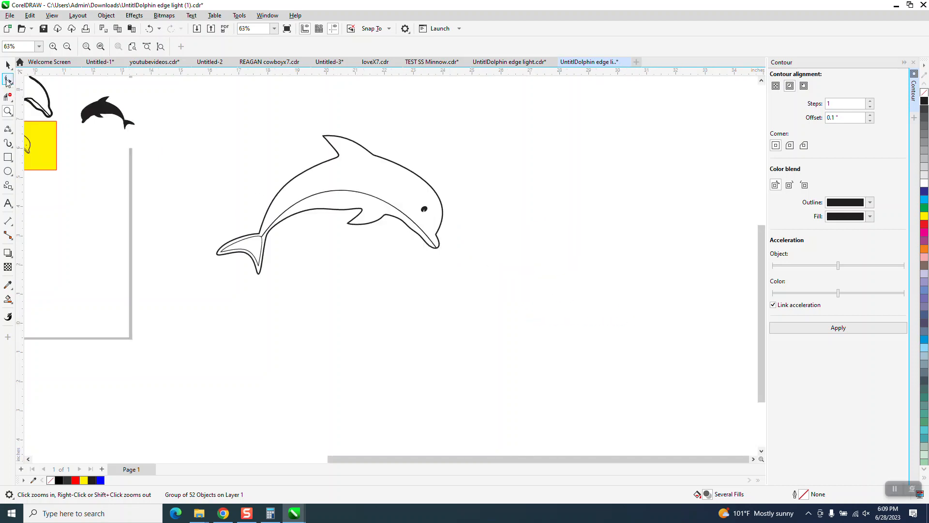
{"action": "left_click", "coordinate": [8, 65]}
{"action": "left_click_drag", "start_coordinate": [290, 226], "coordinate": [513, 314]}
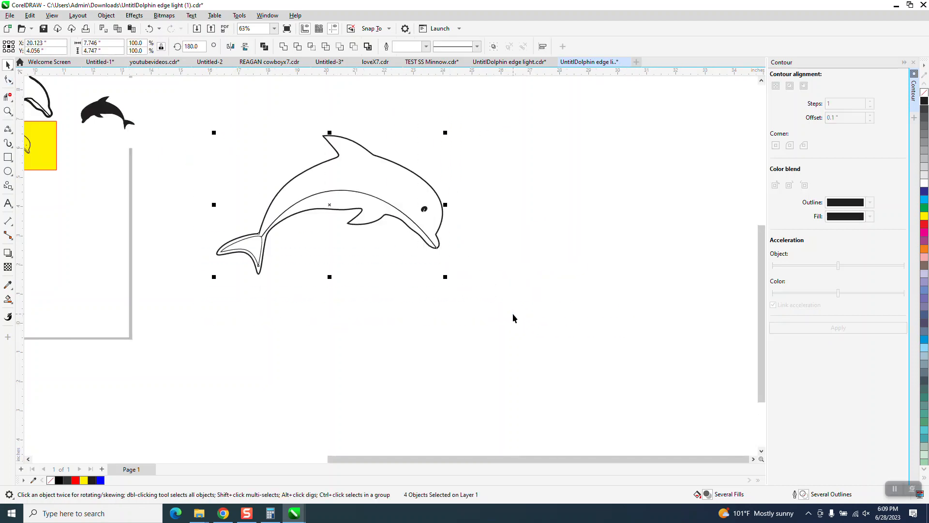
{"action": "left_click", "coordinate": [8, 157]}
{"action": "left_click_drag", "start_coordinate": [202, 119], "coordinate": [479, 308]}
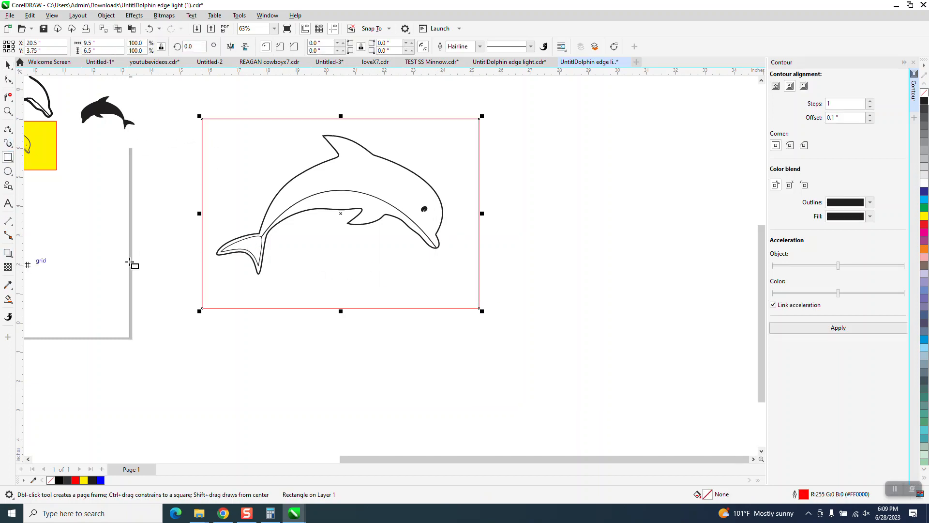
Smart Fill the area between the rectangle and the dolphin in blue and move the new shape 9 inches to the right
{"action": "left_click", "coordinate": [10, 302]}
{"action": "left_click", "coordinate": [287, 163]}
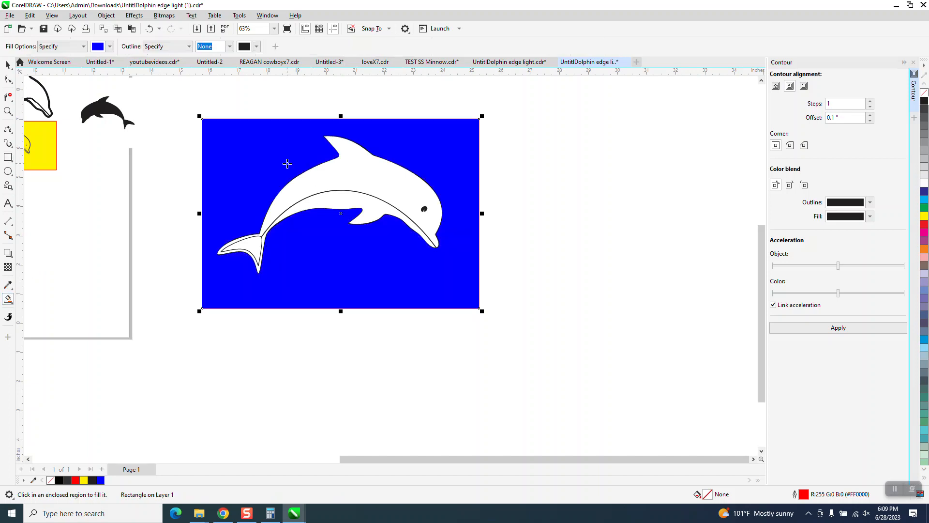
{"action": "key", "text": "Right"}
{"action": "key", "text": "Right"}
{"action": "key", "text": "Right"}
{"action": "key", "text": "Right"}
{"action": "key", "text": "Right"}
{"action": "key", "text": "Right"}
{"action": "key", "text": "Right"}
{"action": "key", "text": "Right"}
{"action": "key", "text": "Right"}
{"action": "key", "text": "Right"}
{"action": "key", "text": "Right"}
{"action": "key", "text": "Right"}
{"action": "key", "text": "Right"}
{"action": "key", "text": "Right"}
{"action": "key", "text": "Right"}
{"action": "key", "text": "Right"}
{"action": "key", "text": "Right"}
{"action": "key", "text": "Right"}
{"action": "key", "text": "Right"}
{"action": "key", "text": "Right"}
{"action": "key", "text": "Right"}
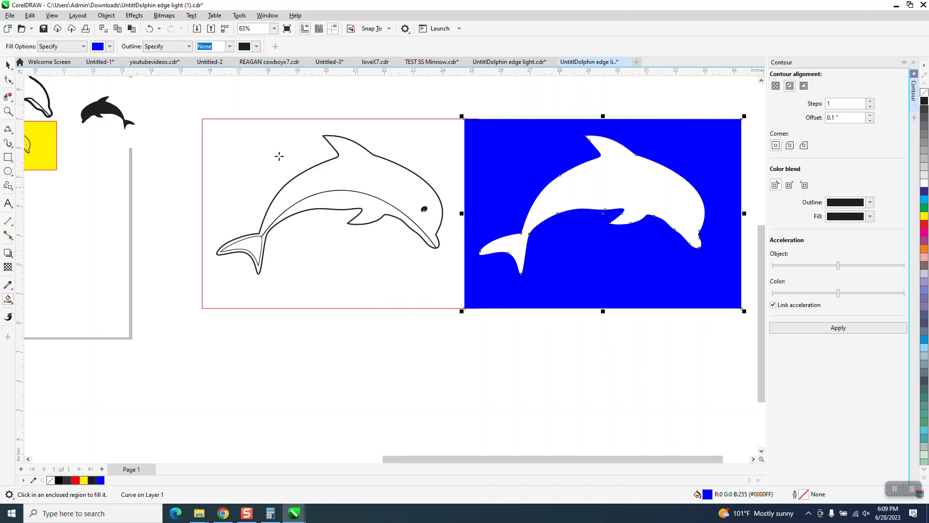
Remove the blue shape's fill, give it a black outline, and break the curve apart
{"action": "left_click", "coordinate": [925, 93]}
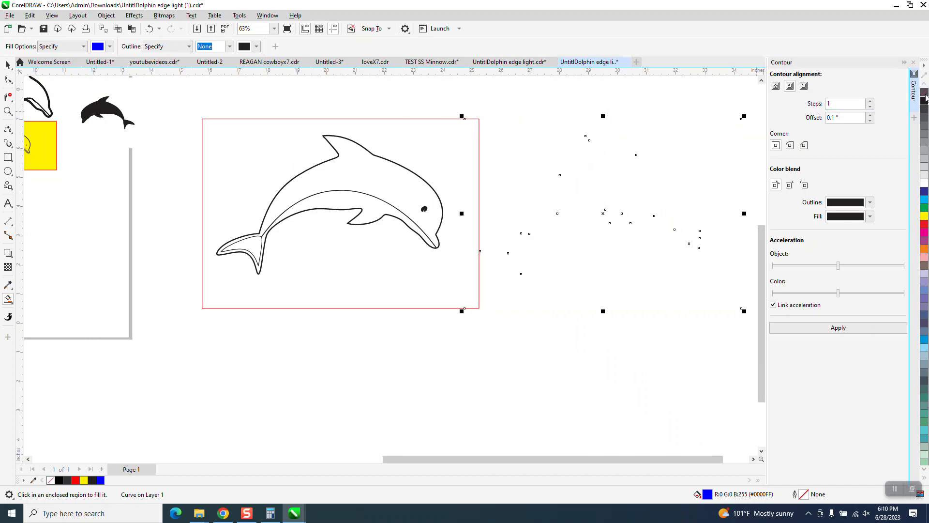
{"action": "right_click", "coordinate": [925, 101]}
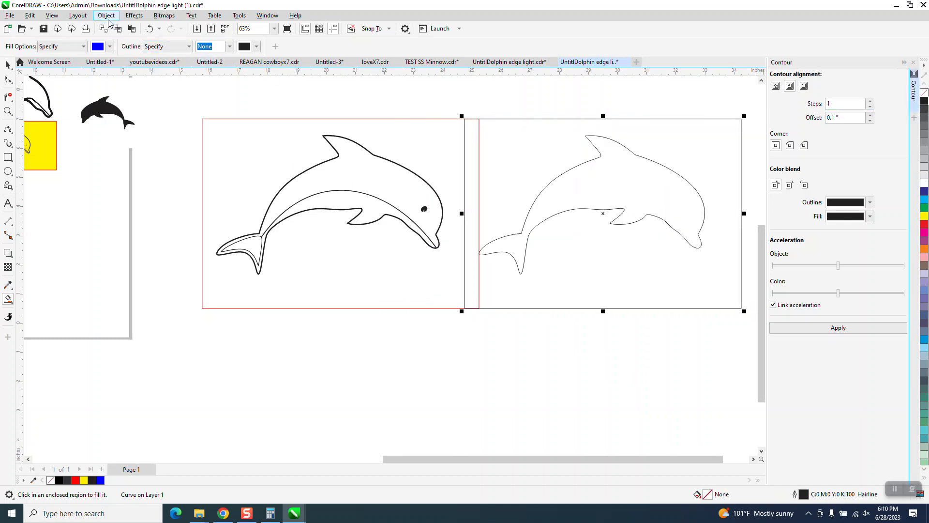
{"action": "left_click", "coordinate": [106, 15]}
{"action": "left_click", "coordinate": [131, 240]}
{"action": "left_click", "coordinate": [296, 320]}
Move the separated dolphin outline down 1 inch and delete the black rectangle around it
{"action": "left_click", "coordinate": [605, 210]}
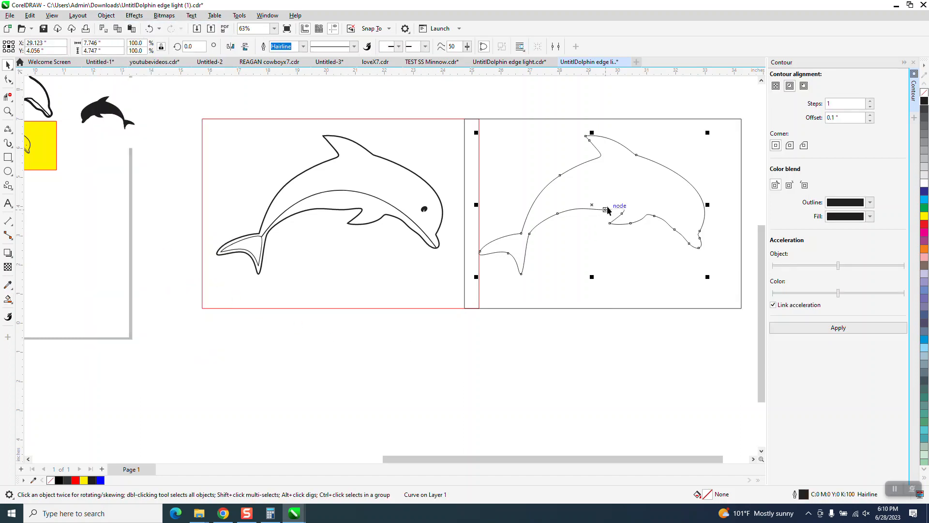
{"action": "key", "text": "Down"}
{"action": "left_click", "coordinate": [581, 120]}
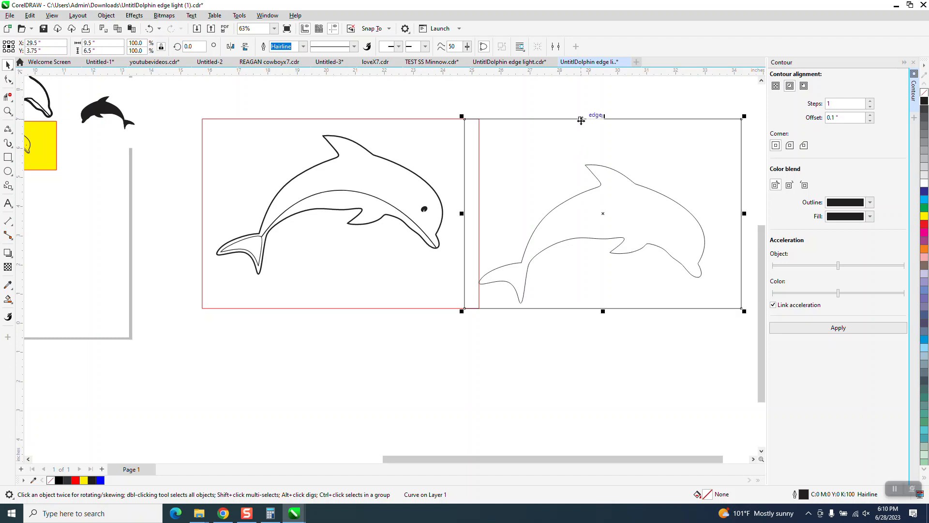
{"action": "key", "text": "Delete"}
Apply a one-step outside contour with a 0.01 inch offset to the separated dolphin outline and inspect the double line
{"action": "left_click", "coordinate": [622, 203]}
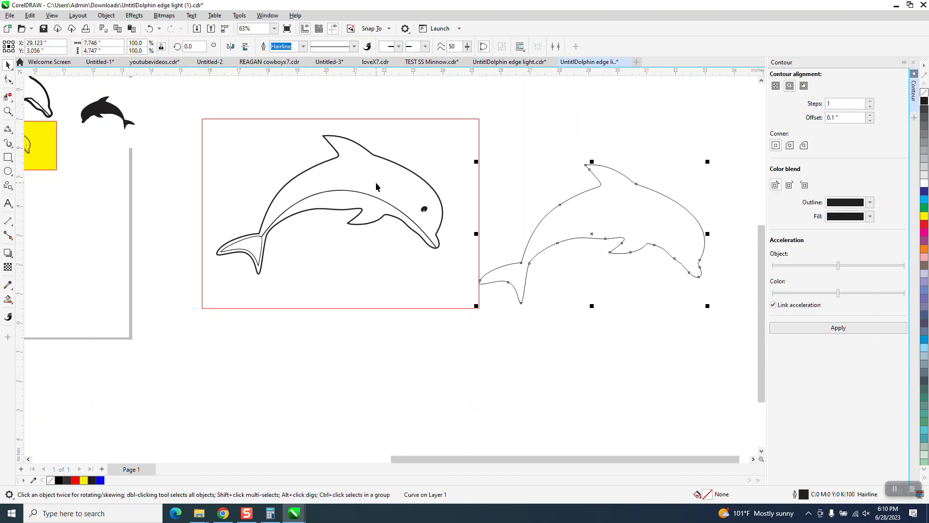
{"action": "left_click", "coordinate": [804, 86]}
{"action": "left_click_drag", "start_coordinate": [866, 118], "coordinate": [752, 135]}
{"action": "type", "text": ".0"}
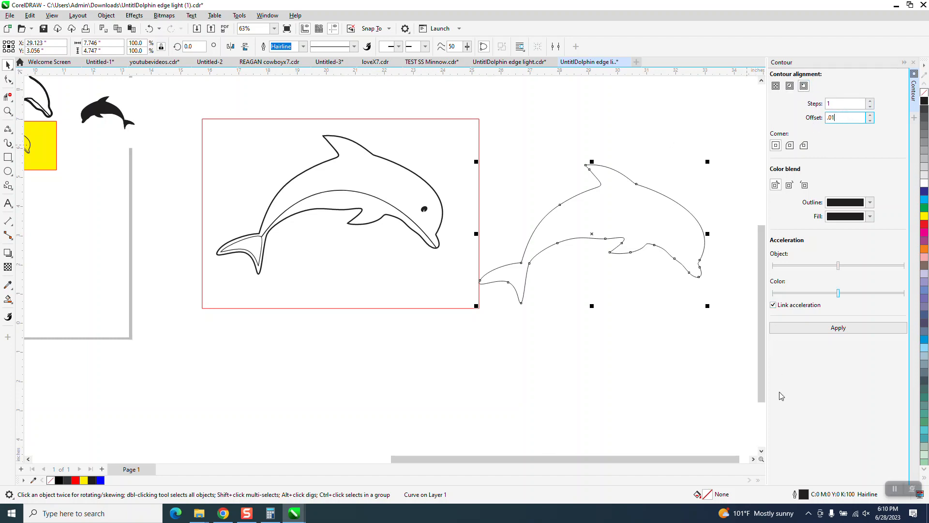
{"action": "type", "text": "1"}
{"action": "left_click", "coordinate": [838, 327]}
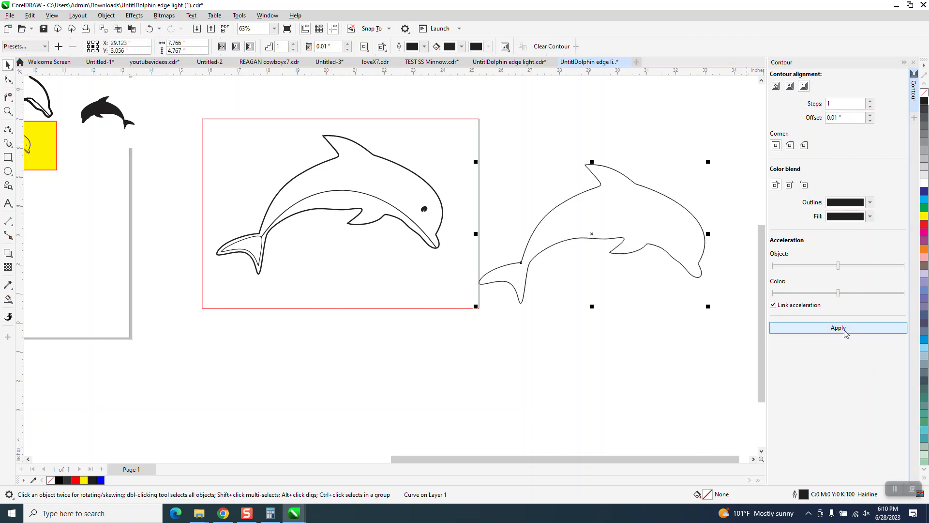
{"action": "left_click", "coordinate": [8, 110]}
{"action": "left_click_drag", "start_coordinate": [674, 193], "coordinate": [712, 232]}
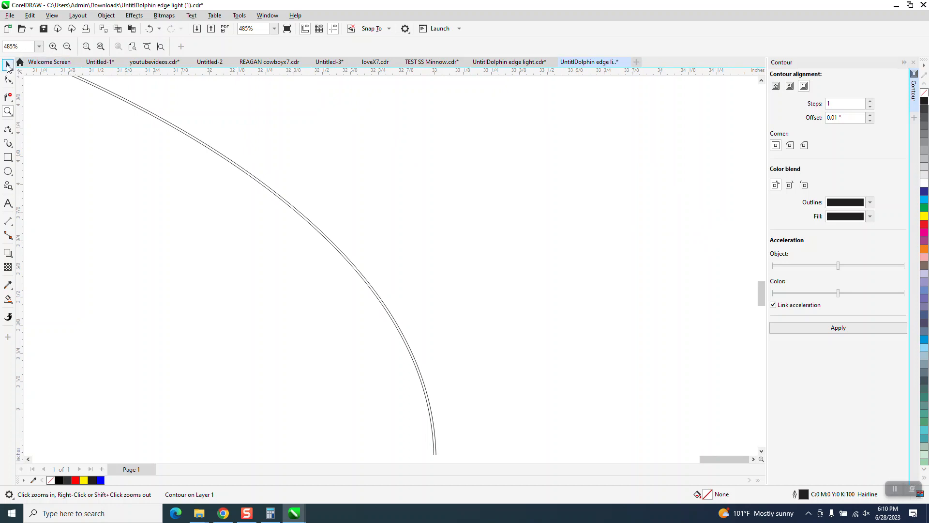
{"action": "left_click", "coordinate": [8, 65]}
{"action": "scroll", "coordinate": [410, 169], "scroll_direction": "down", "scroll_amount": 2}
{"action": "scroll", "coordinate": [455, 219], "scroll_direction": "down", "scroll_amount": 5}
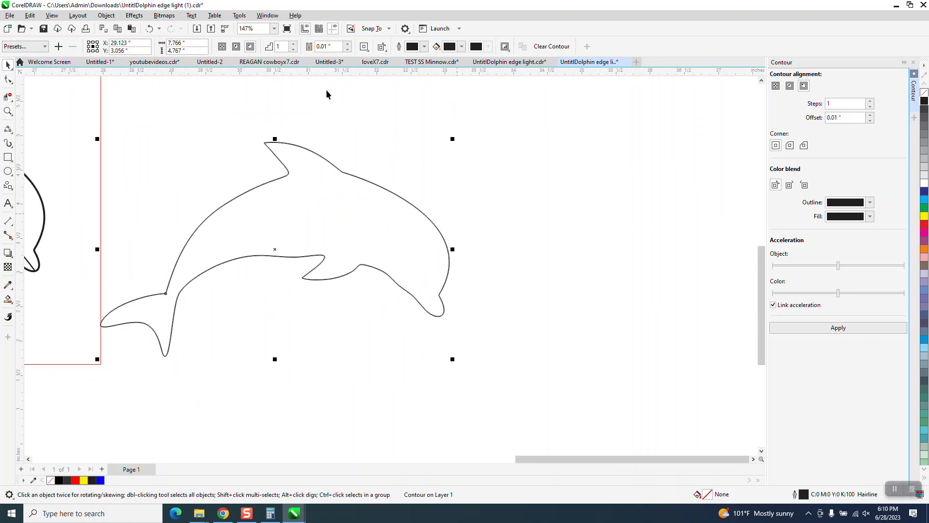
Break the contour apart from the dolphin outline and move both outlines down 1 inch
{"action": "left_click", "coordinate": [109, 16]}
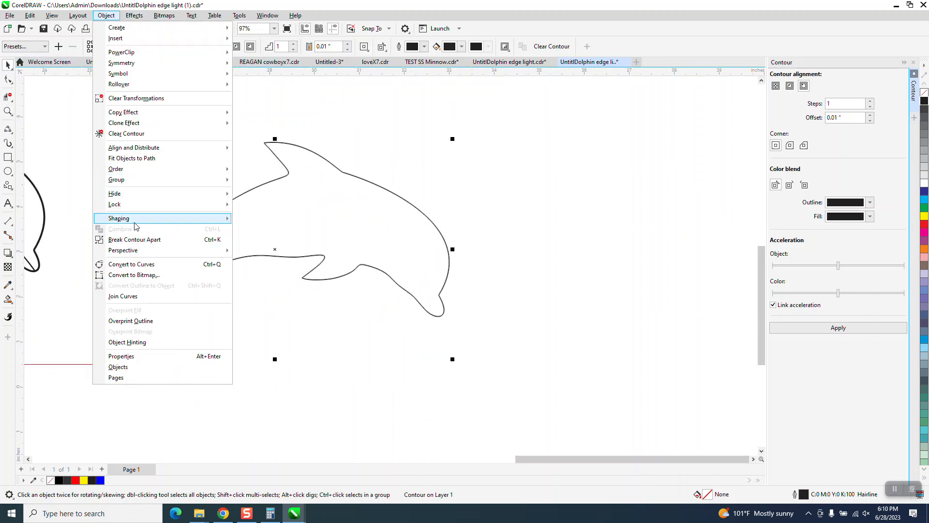
{"action": "left_click", "coordinate": [141, 238]}
{"action": "scroll", "coordinate": [614, 191], "scroll_direction": "down", "scroll_amount": 3}
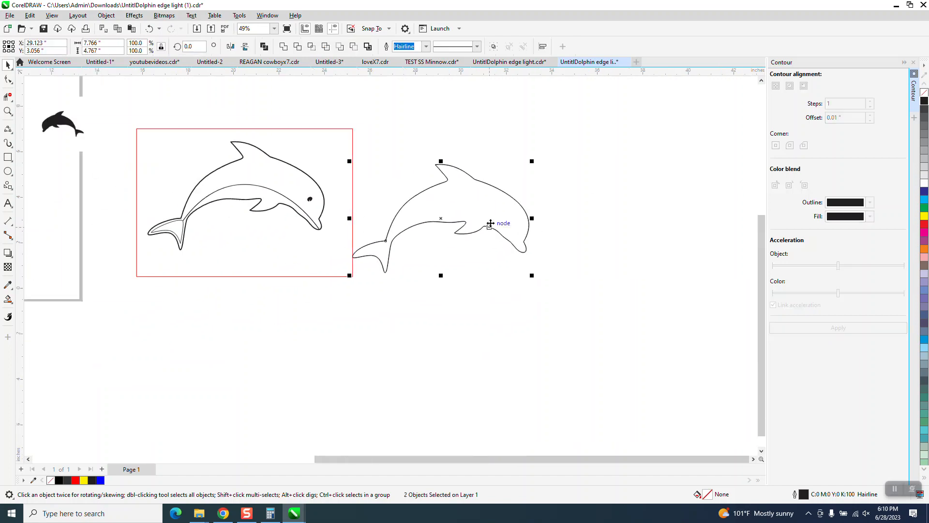
{"action": "left_click", "coordinate": [508, 215]}
{"action": "key", "text": "Down"}
{"action": "left_click", "coordinate": [552, 220]}
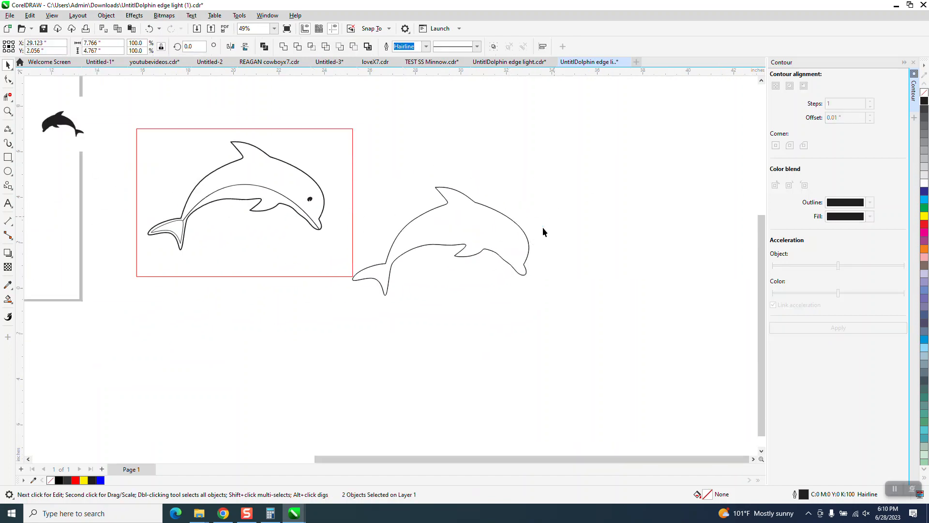
Move the original inner dolphin outline down 3 inches, away from the contour, and compare the sizes of the two outlines
{"action": "left_click", "coordinate": [522, 234]}
{"action": "key", "text": "Down"}
{"action": "key", "text": "Down"}
{"action": "key", "text": "Down"}
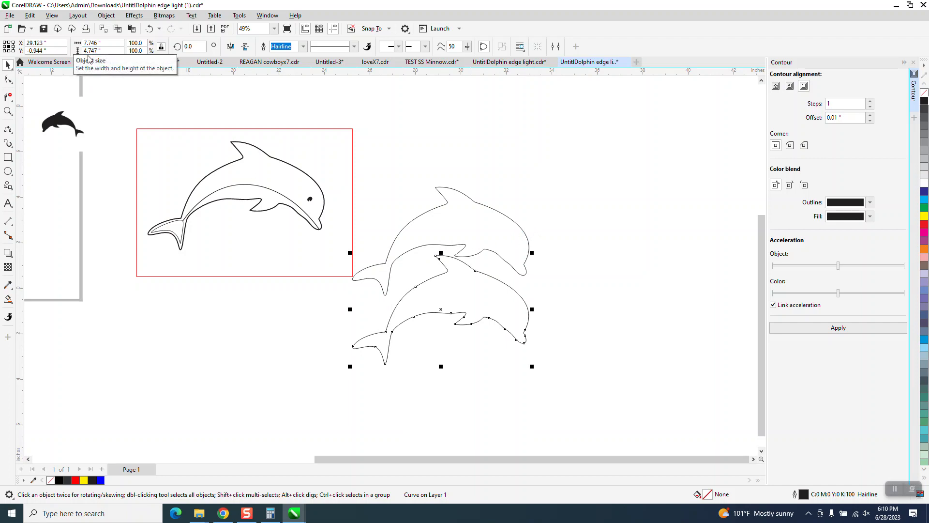
{"action": "left_click", "coordinate": [450, 212]}
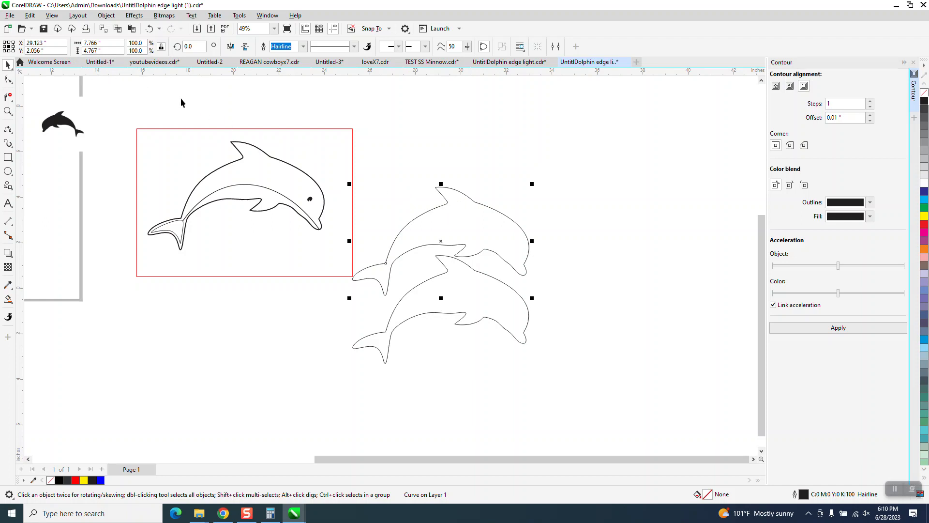
{"action": "left_click", "coordinate": [466, 291]}
Give the 0.01 inch contour a red outline and move it 2 inches up and 9 inches left onto the dolphin drawing
{"action": "left_click", "coordinate": [476, 231]}
{"action": "right_click", "coordinate": [924, 225]}
{"action": "key", "text": "Up"}
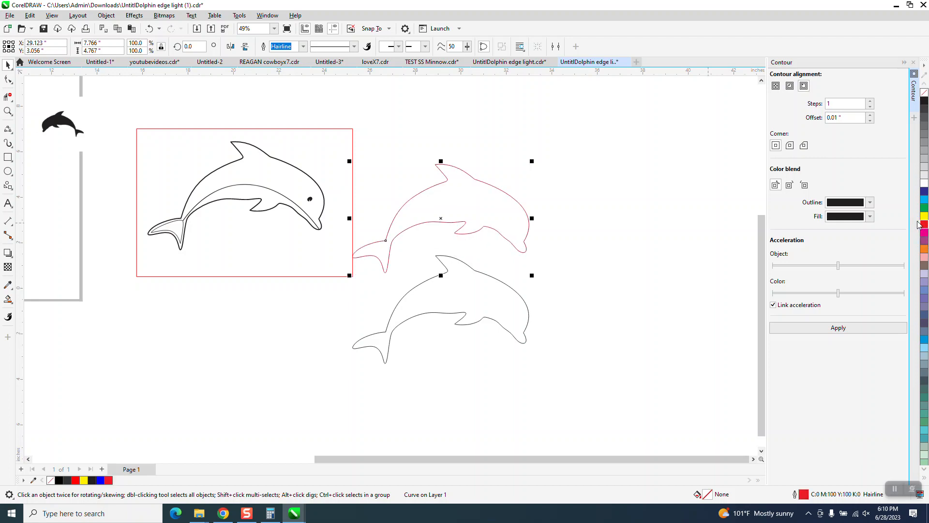
{"action": "key", "text": "Up"}
{"action": "key", "text": "Left"}
{"action": "key", "text": "Left"}
{"action": "key", "text": "Left"}
{"action": "key", "text": "Left"}
{"action": "key", "text": "Left"}
{"action": "key", "text": "Left"}
{"action": "key", "text": "Left"}
{"action": "key", "text": "Left"}
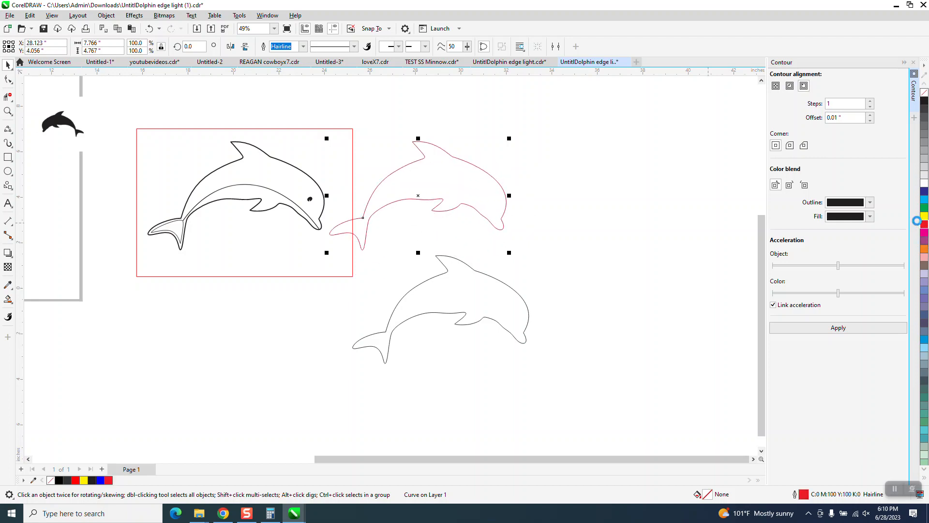
{"action": "key", "text": "Left"}
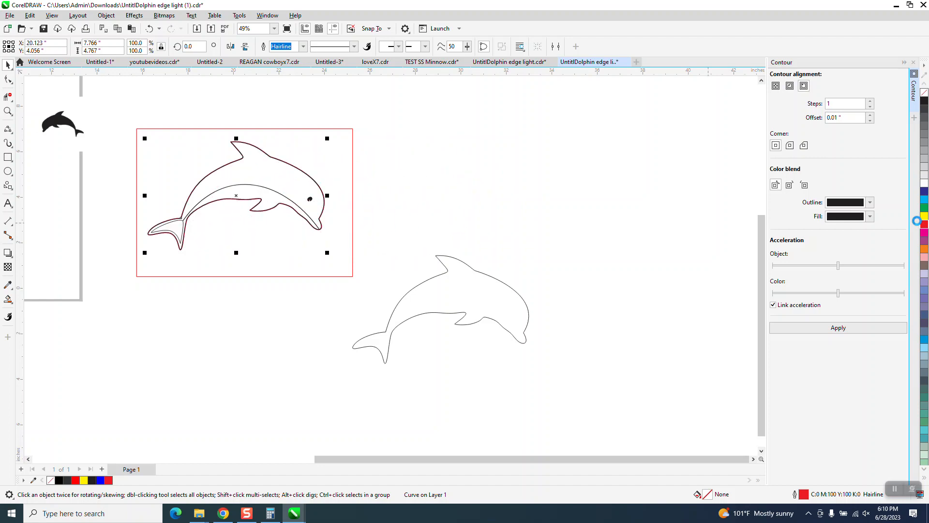
Examine how the red contour lies against the thick black line around the dolphin's snout
{"action": "left_click", "coordinate": [6, 112]}
{"action": "left_click_drag", "start_coordinate": [185, 141], "coordinate": [424, 276]}
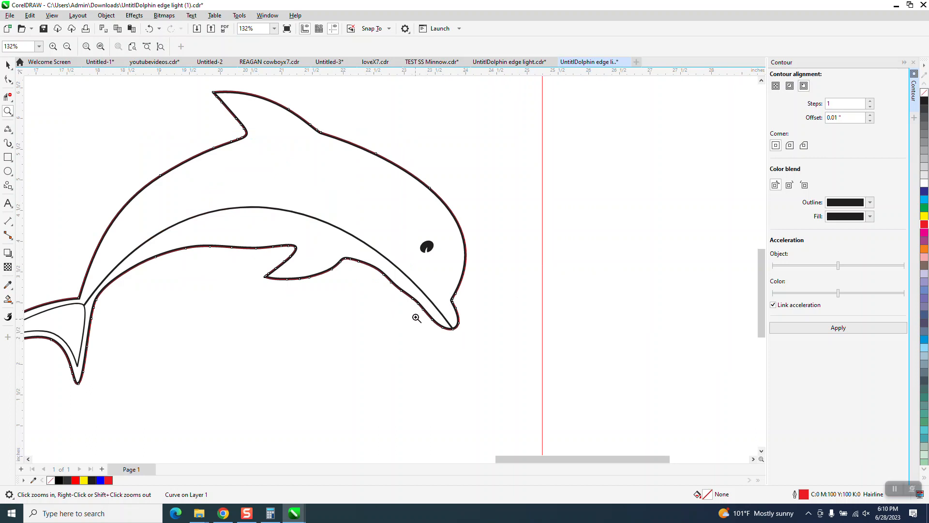
{"action": "left_click_drag", "start_coordinate": [418, 317], "coordinate": [484, 356]}
{"action": "scroll", "coordinate": [464, 325], "scroll_direction": "down", "scroll_amount": 2}
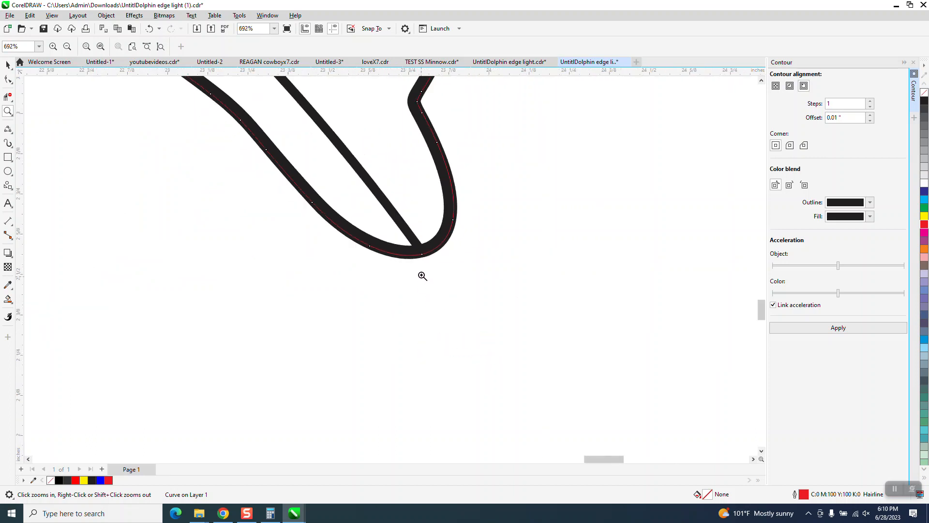
{"action": "scroll", "coordinate": [422, 276], "scroll_direction": "down", "scroll_amount": 5}
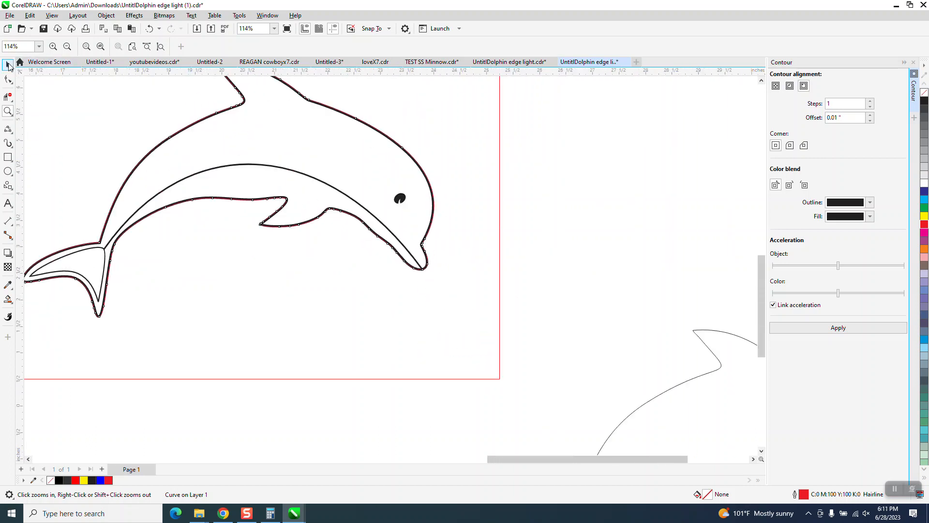
{"action": "key", "text": "space"}
{"action": "scroll", "coordinate": [310, 263], "scroll_direction": "down", "scroll_amount": 2}
{"action": "scroll", "coordinate": [329, 246], "scroll_direction": "down", "scroll_amount": 2}
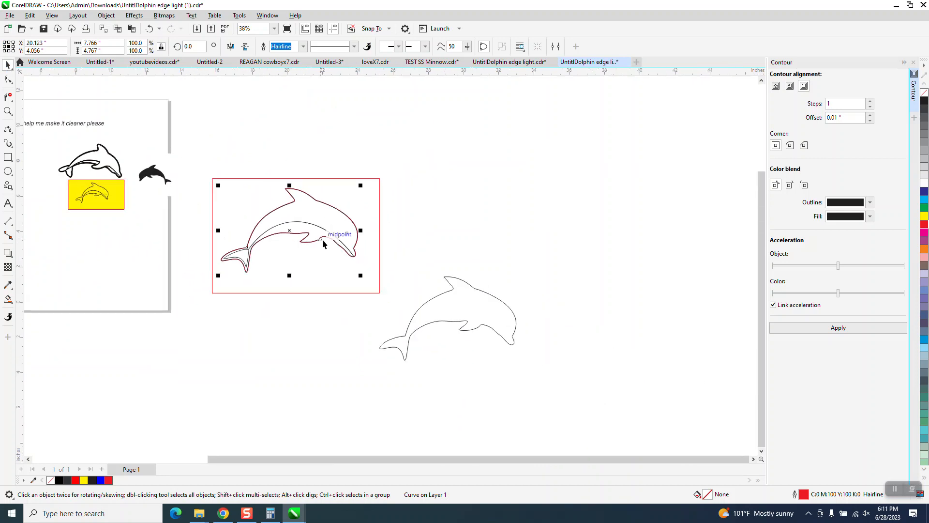
Move the red contour 7 inches to the right, off the dolphin drawing
{"action": "key", "text": "Right"}
{"action": "key", "text": "Right"}
{"action": "key", "text": "Right"}
{"action": "key", "text": "Right"}
{"action": "key", "text": "Right"}
{"action": "key", "text": "Right"}
{"action": "key", "text": "Right"}
Apply a one-step outside contour with a 0.02 inch offset to the separate black dolphin outline
{"action": "left_click", "coordinate": [462, 321]}
{"action": "double_click", "coordinate": [842, 117]}
{"action": "type", "text": ".02"}
{"action": "left_click", "coordinate": [862, 329]}
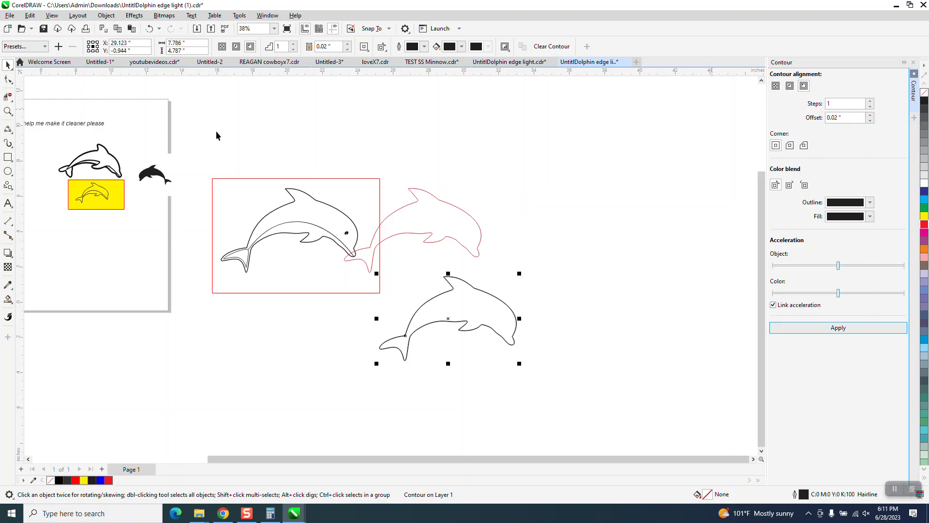
Break the new contour apart and move the inner dolphin outline up 2 inches
{"action": "left_click", "coordinate": [106, 15]}
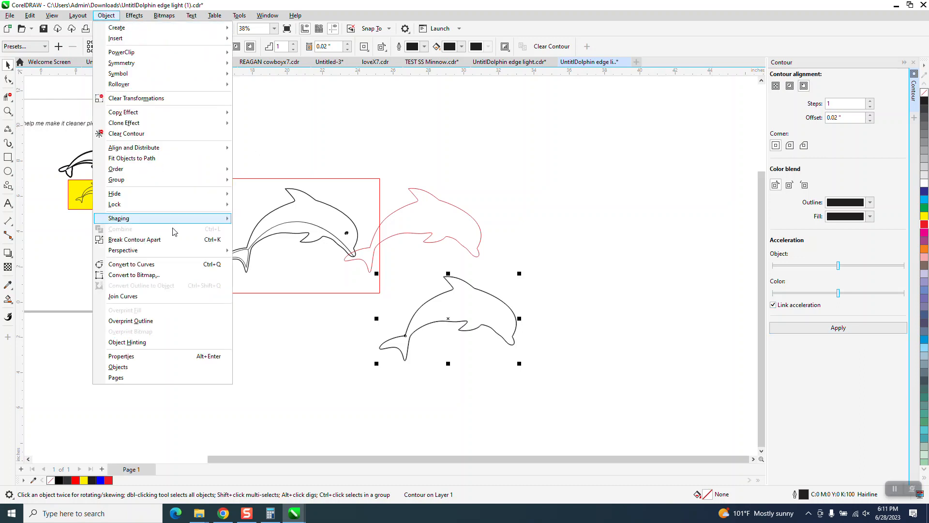
{"action": "left_click", "coordinate": [165, 241]}
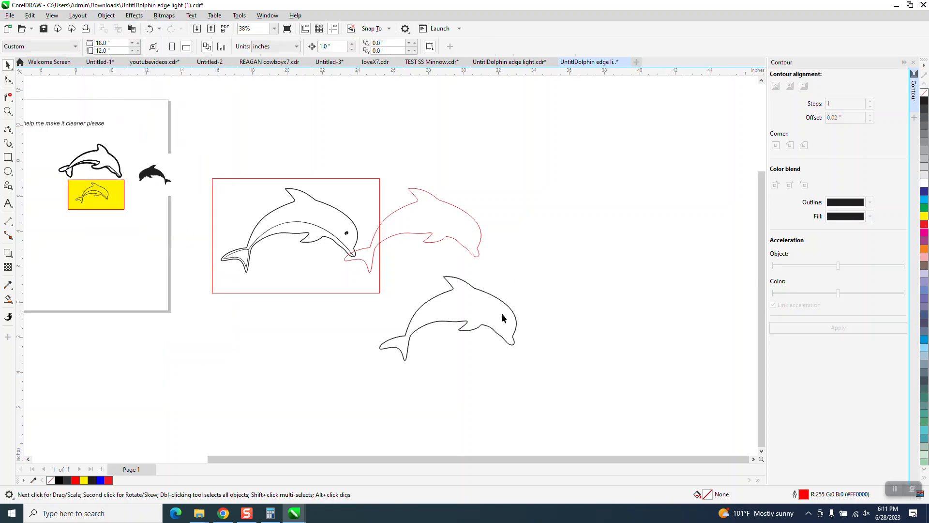
{"action": "key", "text": "Up"}
{"action": "key", "text": "Up"}
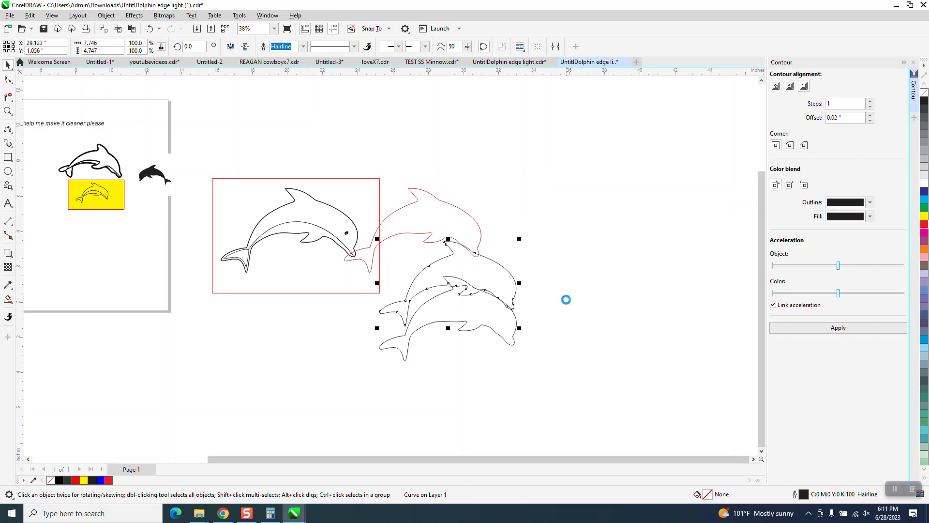
Give the 0.02 inch contour a red outline, move it 5 inches up and 9 inches left onto the dolphin drawing, and check its fit at the dorsal fin
{"action": "left_click", "coordinate": [500, 322]}
{"action": "right_click", "coordinate": [925, 226]}
{"action": "key", "text": "Up"}
{"action": "key", "text": "Up"}
{"action": "key", "text": "Up"}
{"action": "key", "text": "Up"}
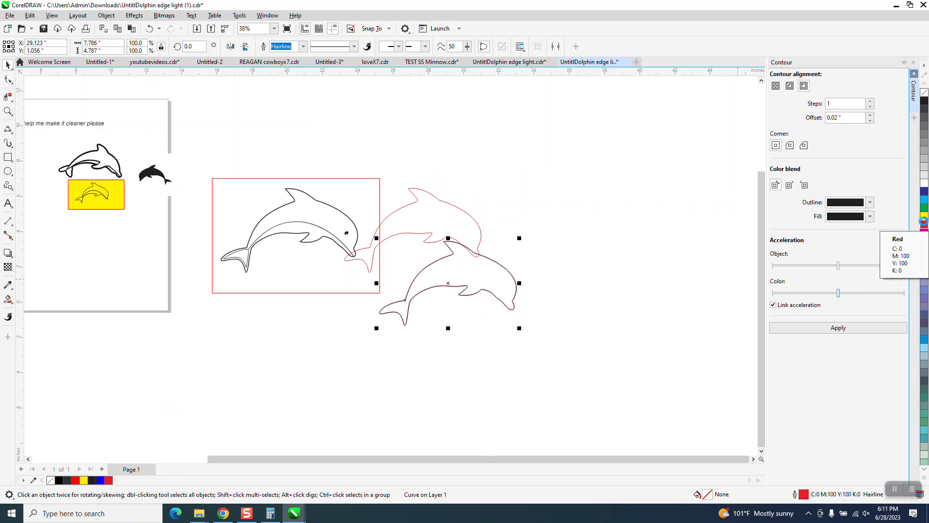
{"action": "key", "text": "Up"}
{"action": "key", "text": "Left"}
{"action": "key", "text": "Left"}
{"action": "key", "text": "Left"}
{"action": "key", "text": "Left"}
{"action": "key", "text": "Left"}
{"action": "key", "text": "Left"}
{"action": "key", "text": "Left"}
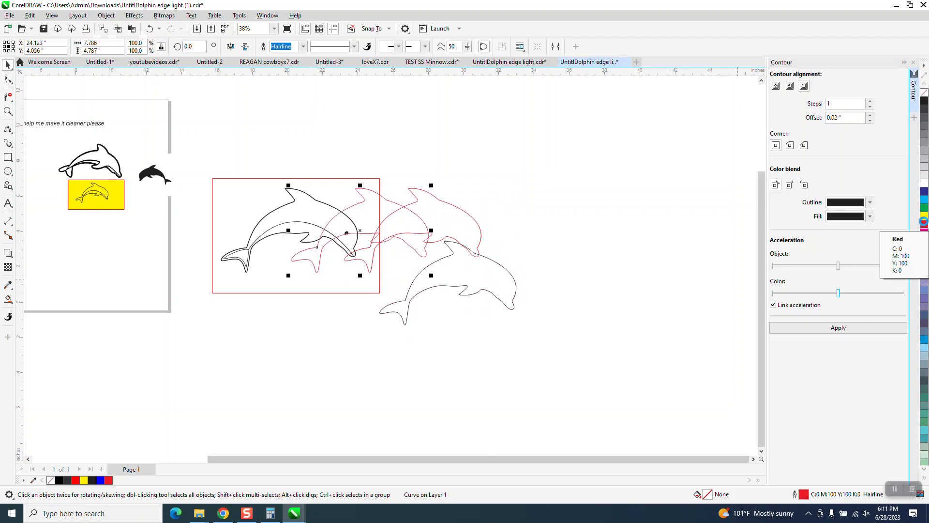
{"action": "key", "text": "Left"}
{"action": "key", "text": "Left"}
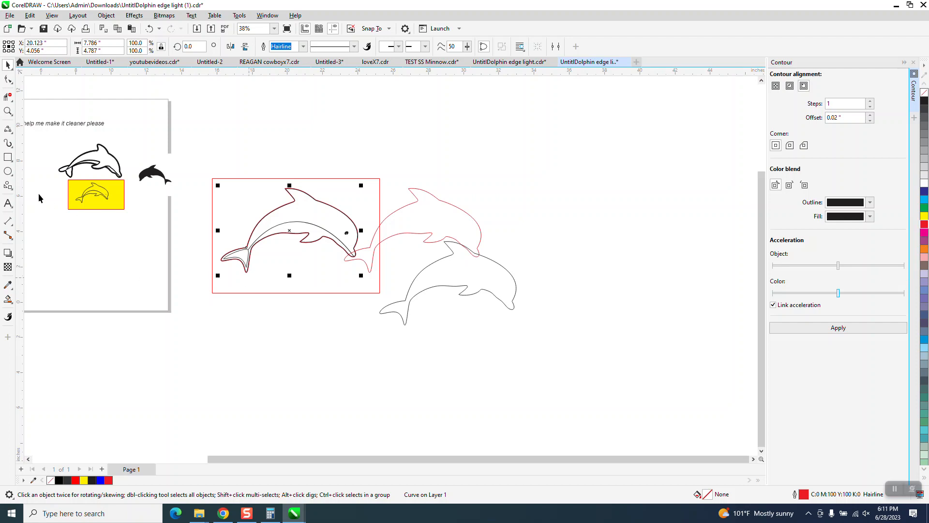
{"action": "left_click", "coordinate": [8, 111]}
{"action": "left_click_drag", "start_coordinate": [264, 166], "coordinate": [332, 223]}
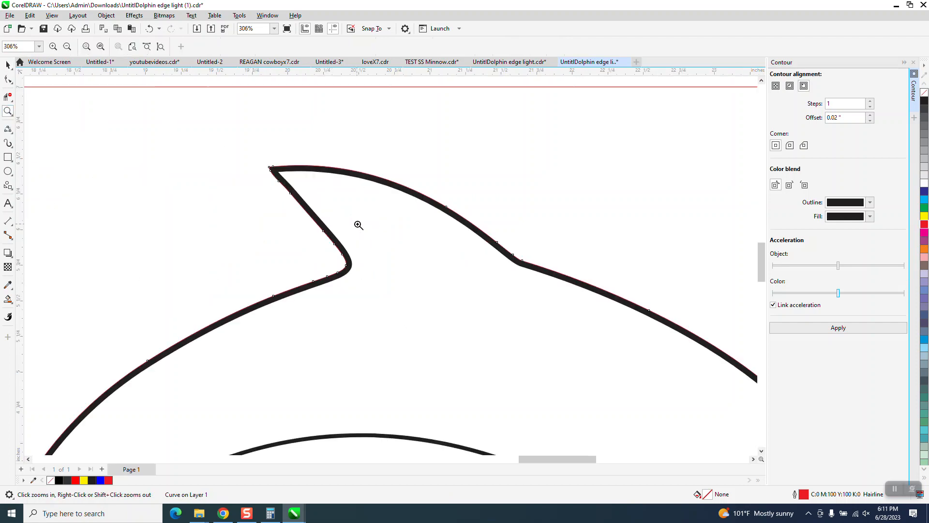
{"action": "left_click_drag", "start_coordinate": [260, 157], "coordinate": [313, 187]}
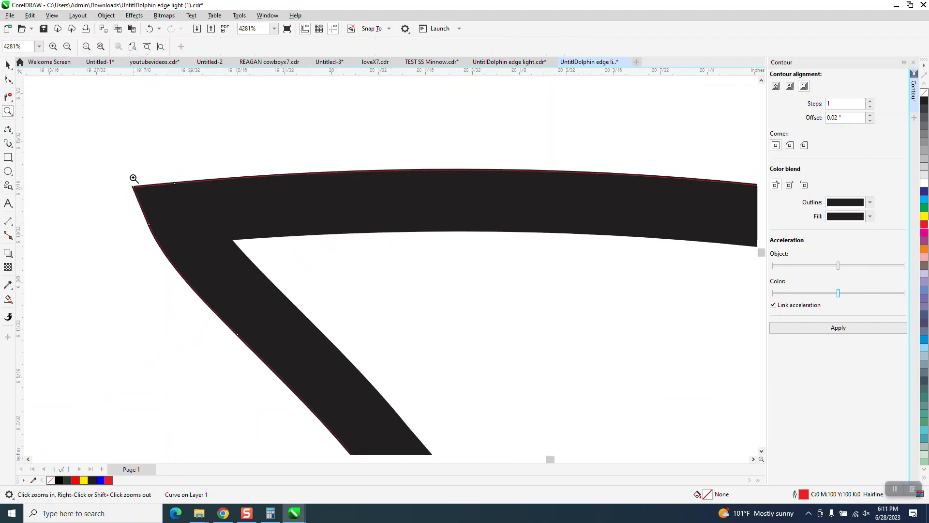
{"action": "scroll", "coordinate": [136, 172], "scroll_direction": "down", "scroll_amount": 5}
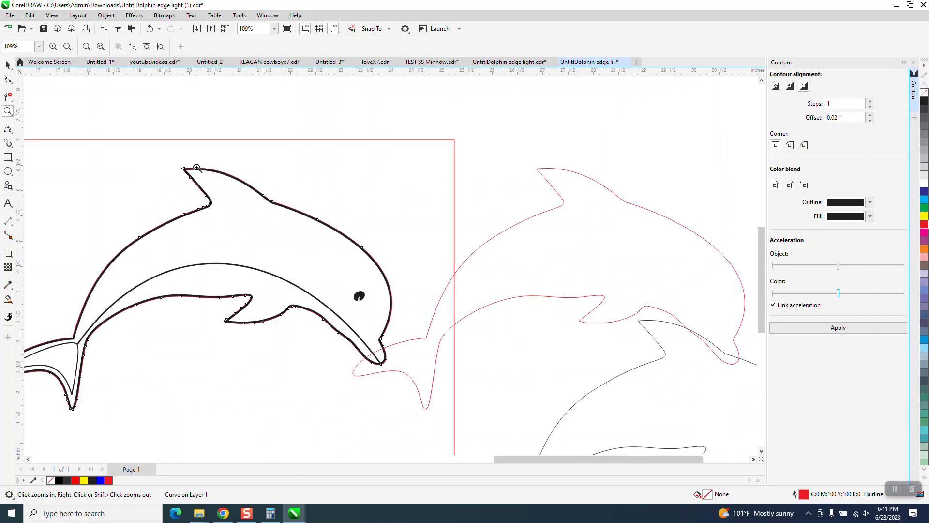
Delete the red rectangle around the dolphin and the spare red and black dolphin outlines beside it
{"action": "left_click", "coordinate": [8, 64]}
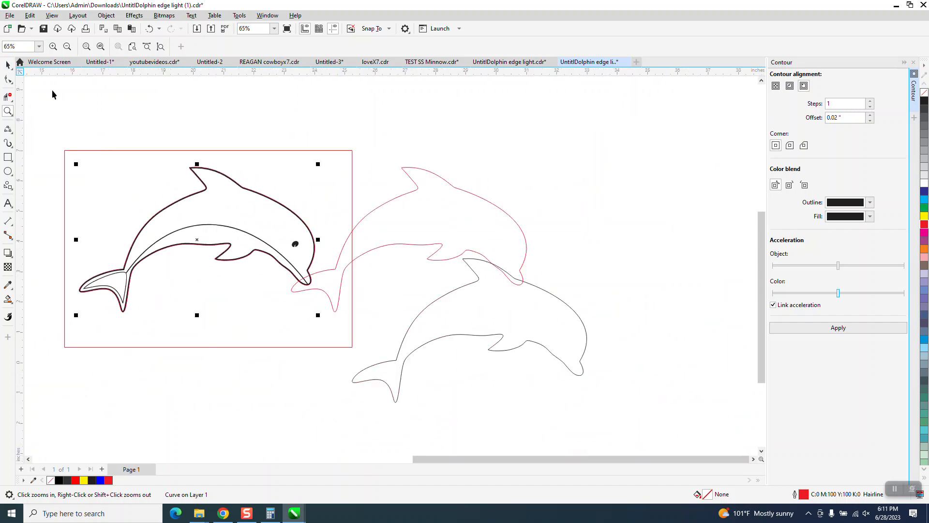
{"action": "left_click", "coordinate": [139, 150]}
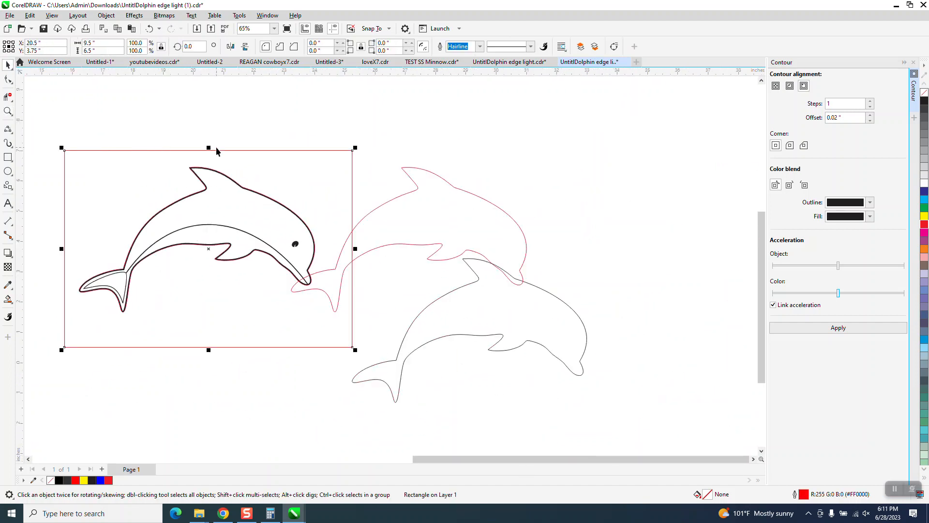
{"action": "key", "text": "Delete"}
{"action": "scroll", "coordinate": [287, 153], "scroll_direction": "down", "scroll_amount": 1}
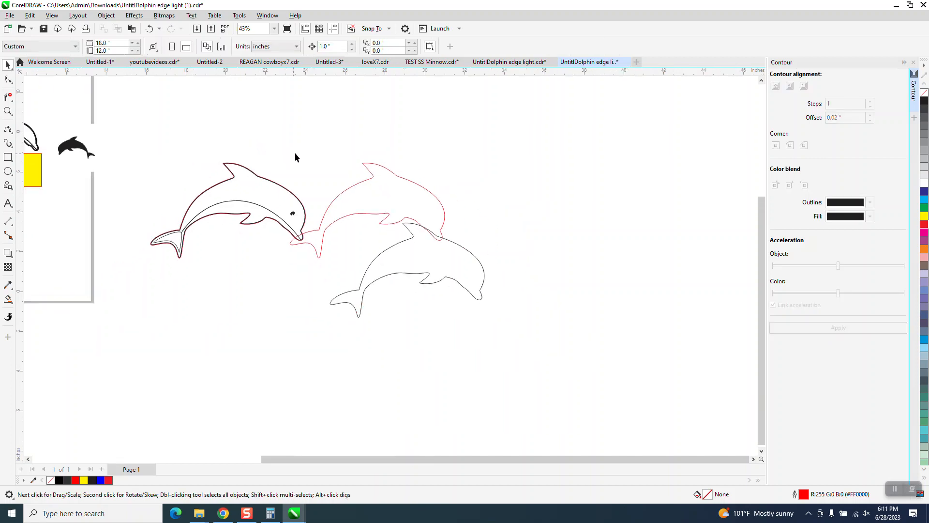
{"action": "left_click", "coordinate": [380, 184]}
{"action": "key", "text": "Delete"}
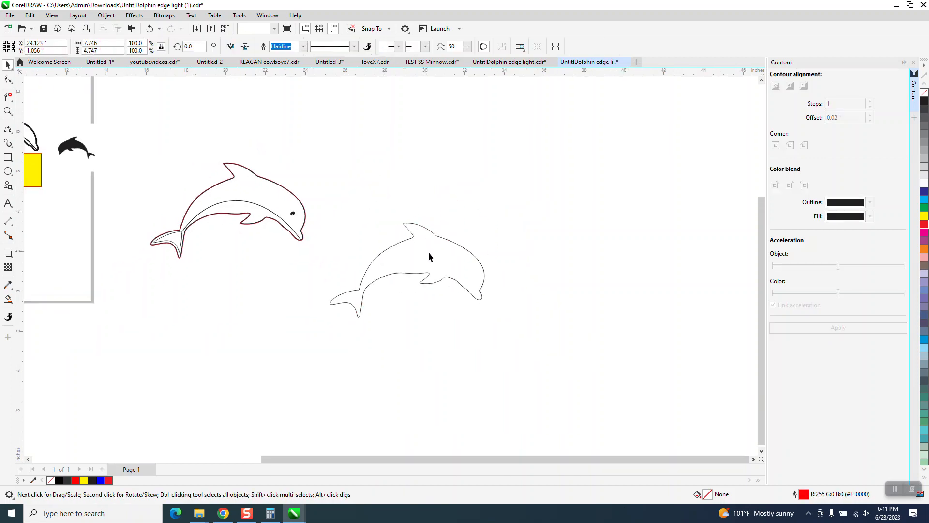
{"action": "key", "text": "Delete"}
Move the red contour 3 inches down, clear of the black dolphin drawing
{"action": "left_click", "coordinate": [235, 220]}
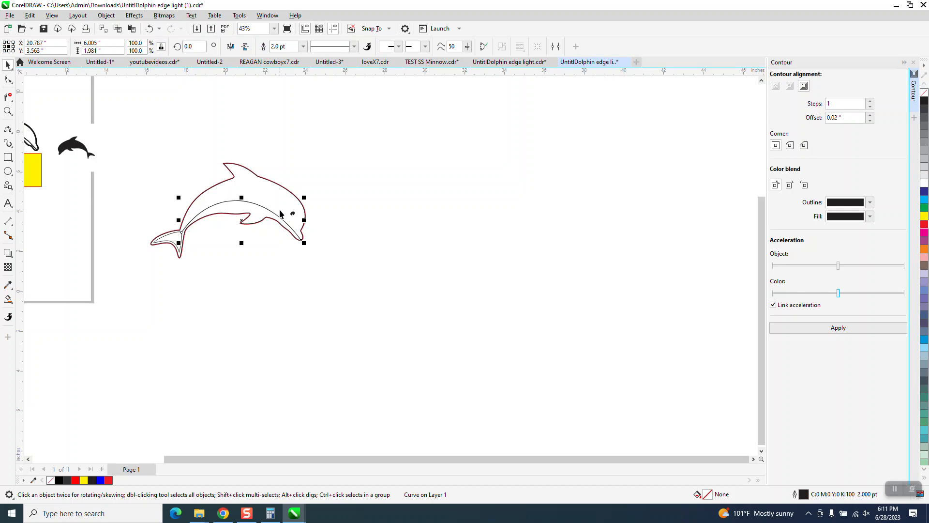
{"action": "left_click", "coordinate": [275, 279]}
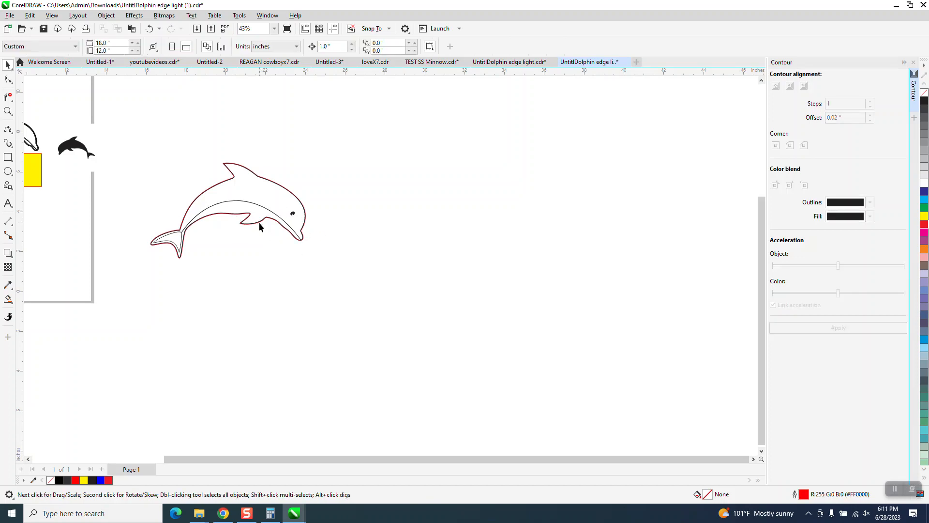
{"action": "left_click", "coordinate": [264, 220]}
{"action": "key", "text": "Down"}
{"action": "key", "text": "Down"}
{"action": "key", "text": "Down"}
{"action": "key", "text": "Down"}
{"action": "key", "text": "Down"}
{"action": "key", "text": "Down"}
{"action": "key", "text": "Down"}
{"action": "key", "text": "Down"}
{"action": "key", "text": "Down"}
{"action": "key", "text": "Down"}
{"action": "key", "text": "Down"}
{"action": "key", "text": "Down"}
{"action": "key", "text": "Down"}
{"action": "key", "text": "Down"}
{"action": "key", "text": "Down"}
{"action": "key", "text": "Down"}
{"action": "key", "text": "Down"}
{"action": "key", "text": "Down"}
{"action": "key", "text": "Down"}
{"action": "key", "text": "Down"}
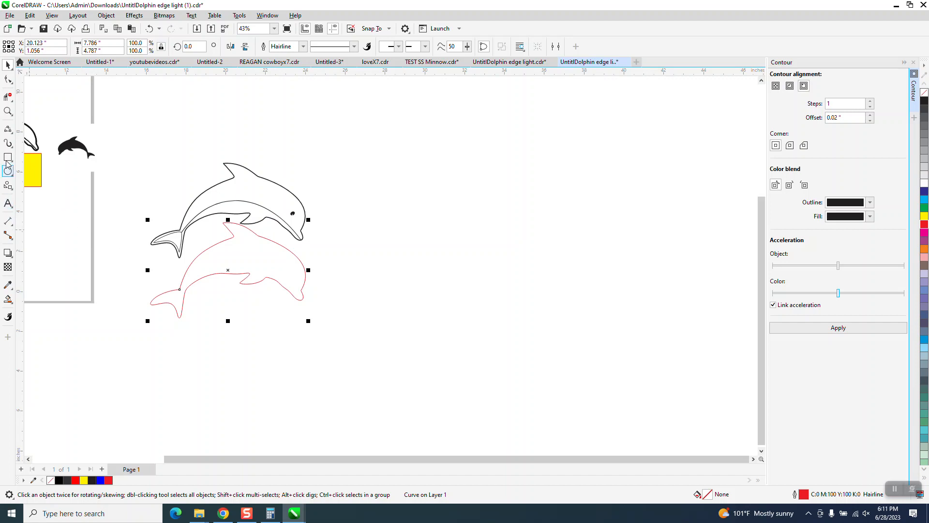
Inspect the separated red contour up close and undo its 3 inch move
{"action": "left_click", "coordinate": [8, 110]}
{"action": "left_click", "coordinate": [176, 299]}
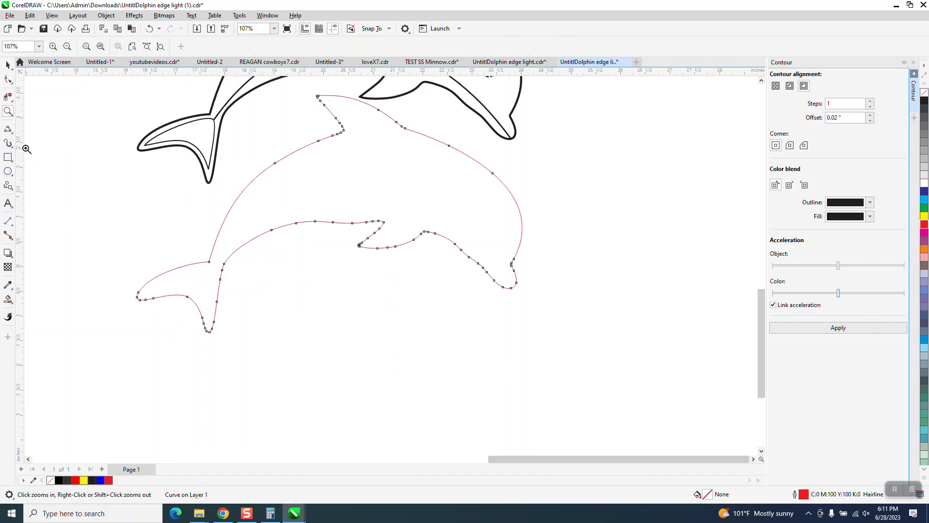
{"action": "scroll", "coordinate": [369, 310], "scroll_direction": "down", "scroll_amount": 1}
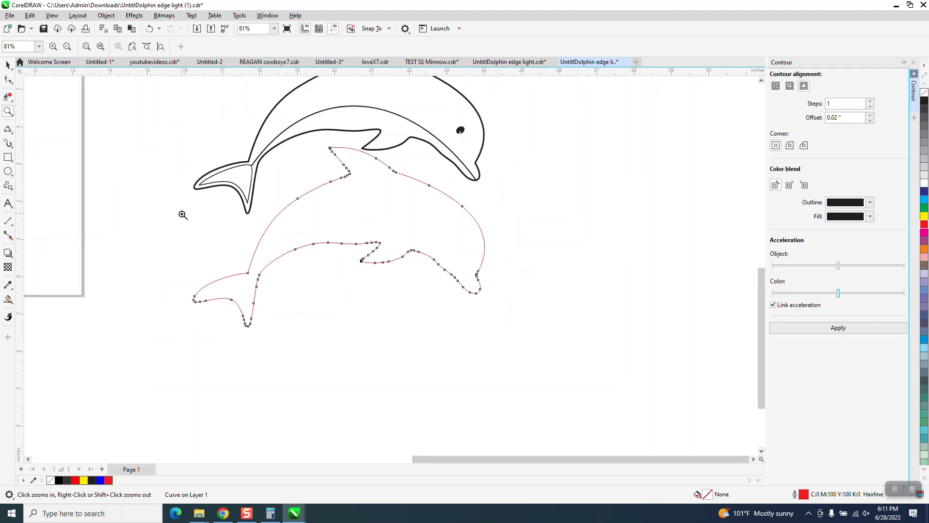
{"action": "scroll", "coordinate": [191, 223], "scroll_direction": "down", "scroll_amount": 2}
{"action": "key", "text": "space"}
{"action": "left_click", "coordinate": [153, 27]}
{"action": "left_click", "coordinate": [153, 28]}
{"action": "left_click", "coordinate": [153, 28]}
Group the black dolphin drawing together with its red contour
{"action": "left_click_drag", "start_coordinate": [182, 126], "coordinate": [407, 251]}
{"action": "key", "text": "ctrl+g"}
{"action": "scroll", "coordinate": [547, 266], "scroll_direction": "down", "scroll_amount": 1}
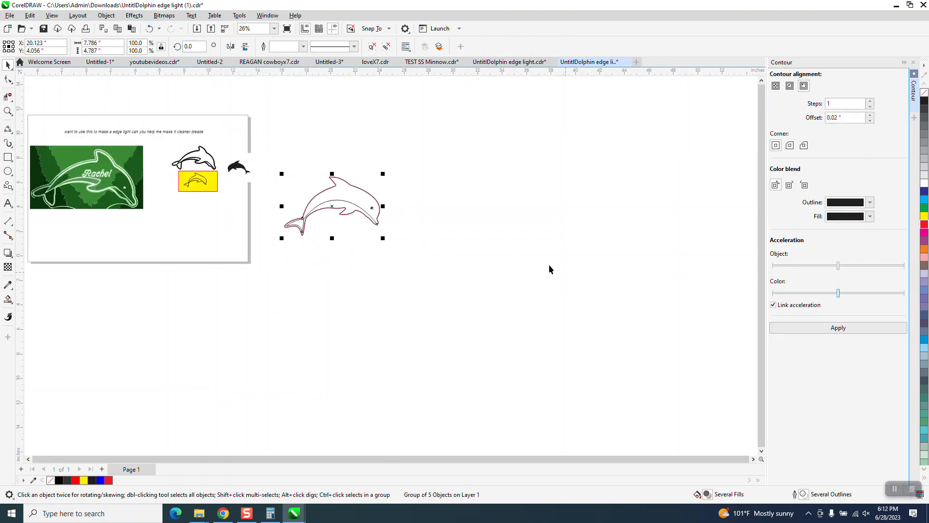
Move the green reference picture off the page and delete the text and old dolphin artwork on the page
{"action": "left_click_drag", "start_coordinate": [118, 169], "coordinate": [482, 104]}
{"action": "left_click_drag", "start_coordinate": [57, 106], "coordinate": [288, 222]}
{"action": "key", "text": "Delete"}
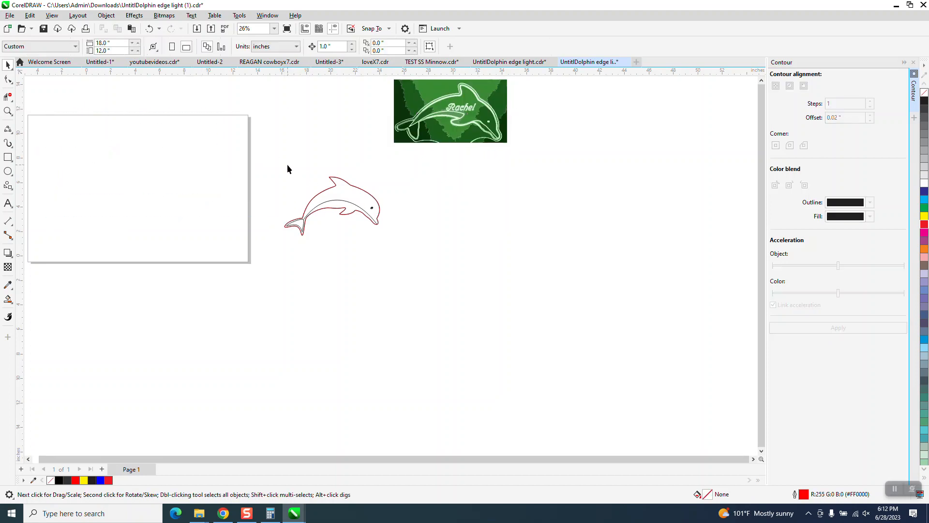
Centre the grouped dolphin on the page and look over the finished drawing up close
{"action": "left_click_drag", "start_coordinate": [453, 274], "coordinate": [453, 272]}
{"action": "key", "text": "p"}
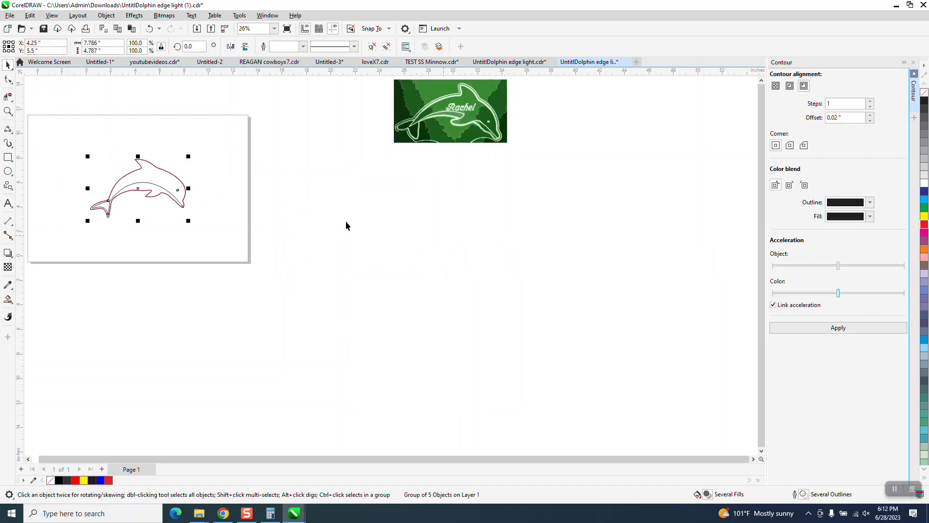
{"action": "left_click", "coordinate": [7, 111]}
{"action": "left_click_drag", "start_coordinate": [62, 132], "coordinate": [290, 214]}
{"action": "left_click", "coordinate": [8, 65]}
{"action": "left_click", "coordinate": [291, 203]}
{"action": "left_click", "coordinate": [360, 277]}
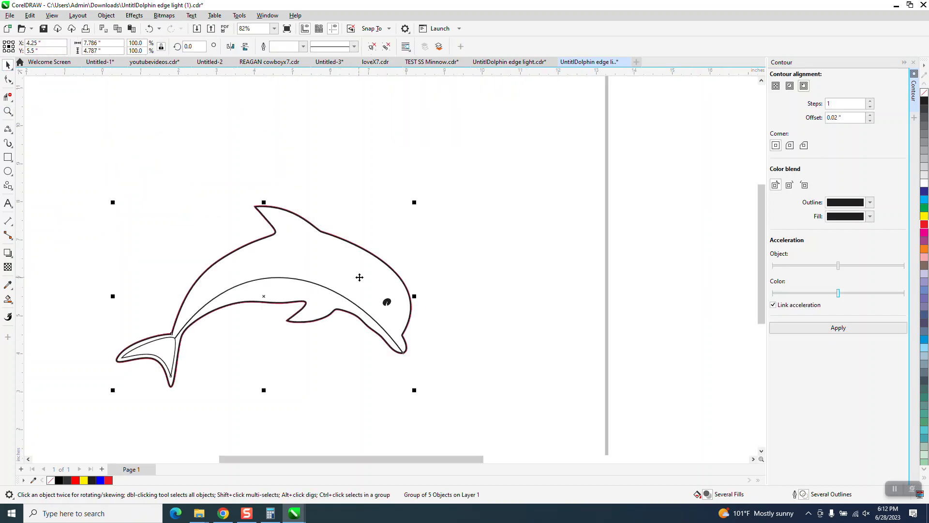
Try moving the grouped dolphin up 2 inches and return it to the page centre
{"action": "key", "text": "Up"}
{"action": "key", "text": "Up"}
{"action": "left_click", "coordinate": [405, 137]}
{"action": "left_click", "coordinate": [376, 198]}
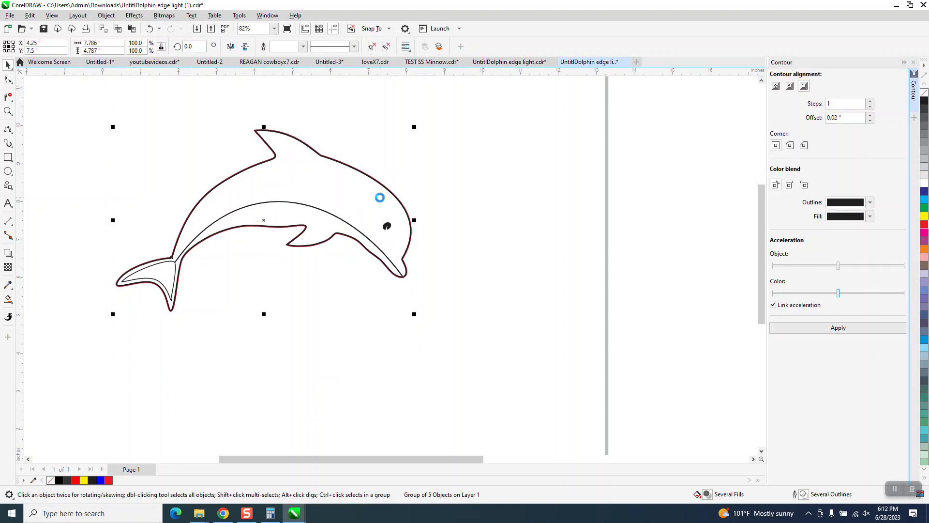
{"action": "key", "text": "Down"}
{"action": "key", "text": "Down"}
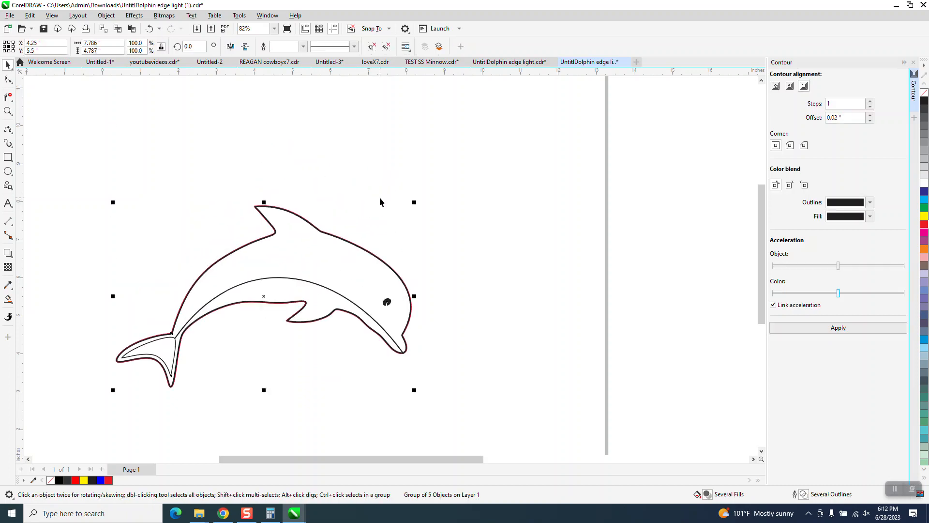
Ungroup the dolphin so its red contour separates from the black drawing
{"action": "left_click", "coordinate": [106, 15]}
{"action": "mouse_move", "coordinate": [213, 179]}
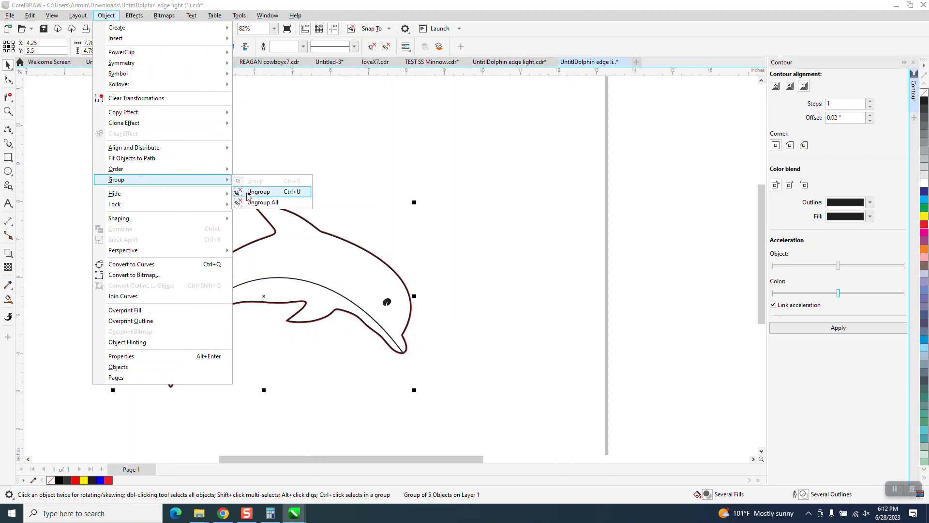
{"action": "left_click", "coordinate": [258, 192]}
{"action": "left_click", "coordinate": [326, 163]}
Move the red contour straight down, clear of the black drawing, to a Y position of 1.5 inches
{"action": "left_click", "coordinate": [341, 239]}
{"action": "key", "text": "Up"}
{"action": "key", "text": "Up"}
{"action": "scroll", "coordinate": [342, 239], "scroll_direction": "down", "scroll_amount": 3}
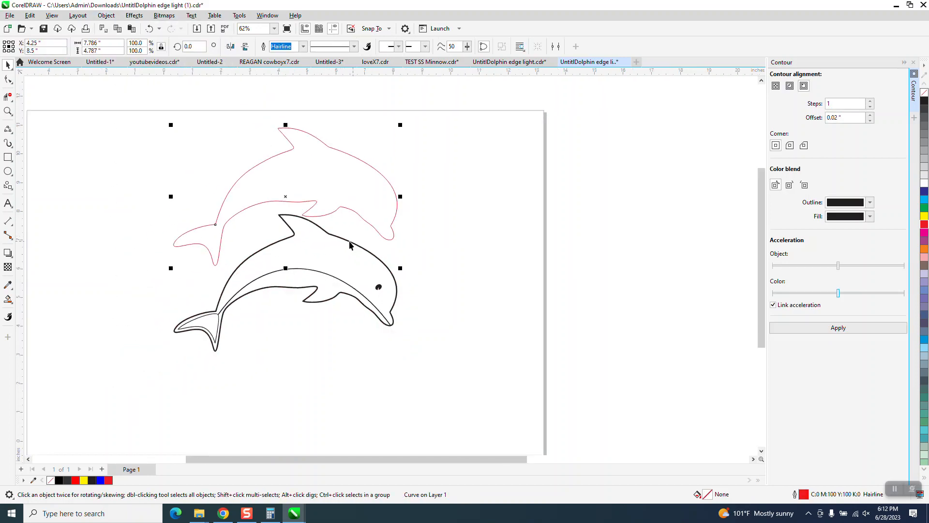
{"action": "key", "text": "Down"}
{"action": "key", "text": "Down"}
{"action": "key", "text": "Down"}
{"action": "key", "text": "Down"}
{"action": "key", "text": "Down"}
{"action": "key", "text": "Down"}
{"action": "key", "text": "Down"}
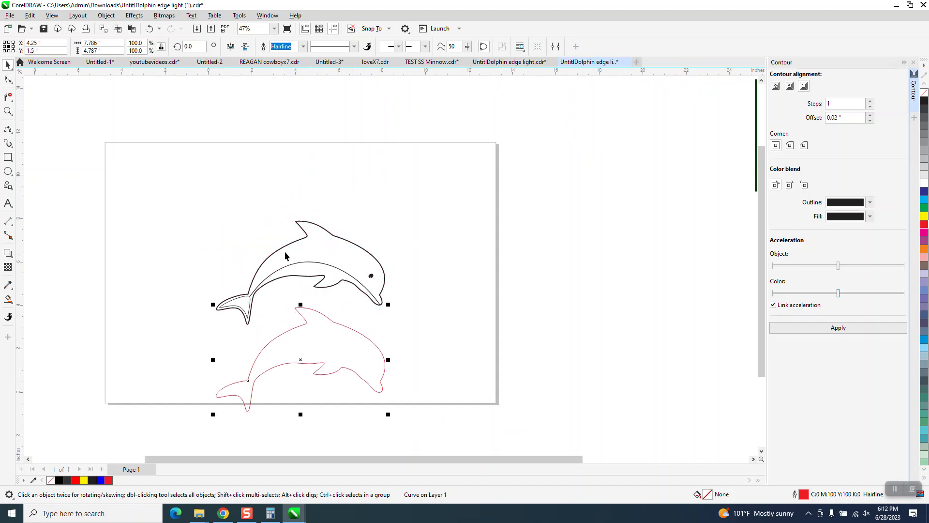
Move the black dolphin drawing up 4 inches, away from the red contour
{"action": "left_click", "coordinate": [292, 265]}
{"action": "left_click_drag", "start_coordinate": [201, 202], "coordinate": [405, 339]}
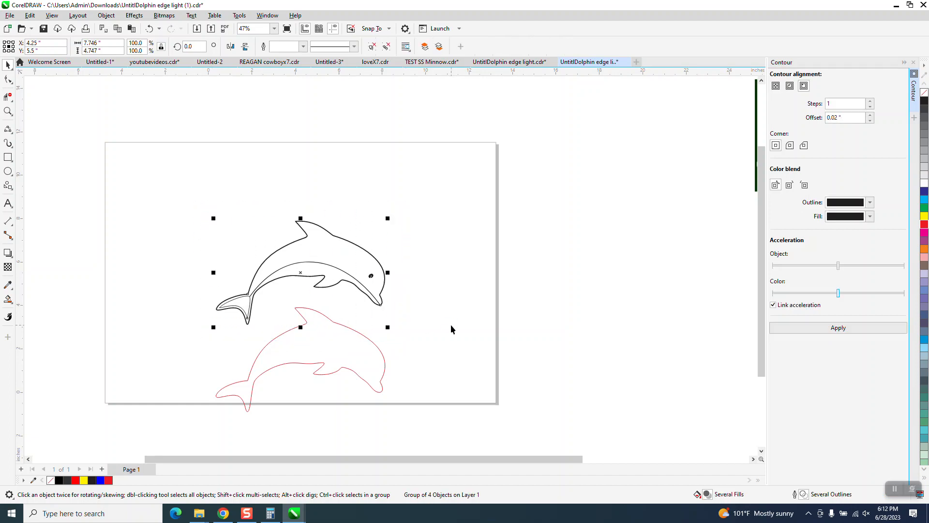
{"action": "key", "text": "Up"}
{"action": "key", "text": "Up"}
{"action": "key", "text": "Up"}
{"action": "key", "text": "Up"}
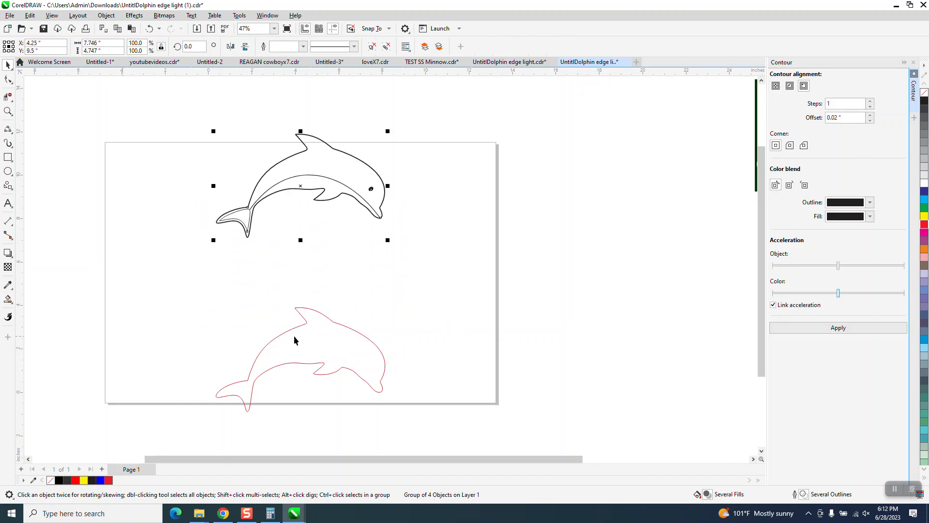
Move the red contour up 3 inches, to a Y position of 4.5 inches
{"action": "left_click", "coordinate": [294, 337]}
{"action": "key", "text": "Up"}
{"action": "key", "text": "Up"}
{"action": "key", "text": "Up"}
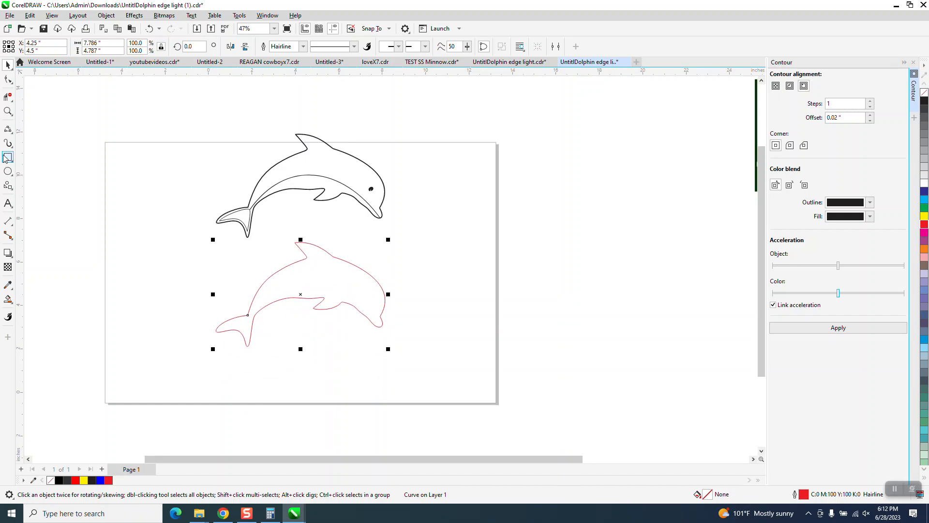
Add a vertical guideline through the red contour and centre it on the page
{"action": "left_click", "coordinate": [8, 111]}
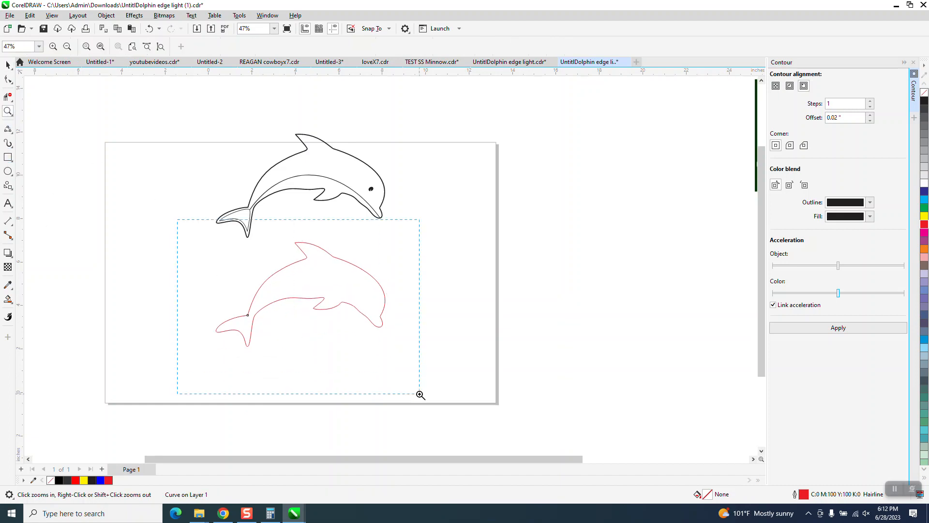
{"action": "left_click_drag", "start_coordinate": [420, 394], "coordinate": [418, 390]}
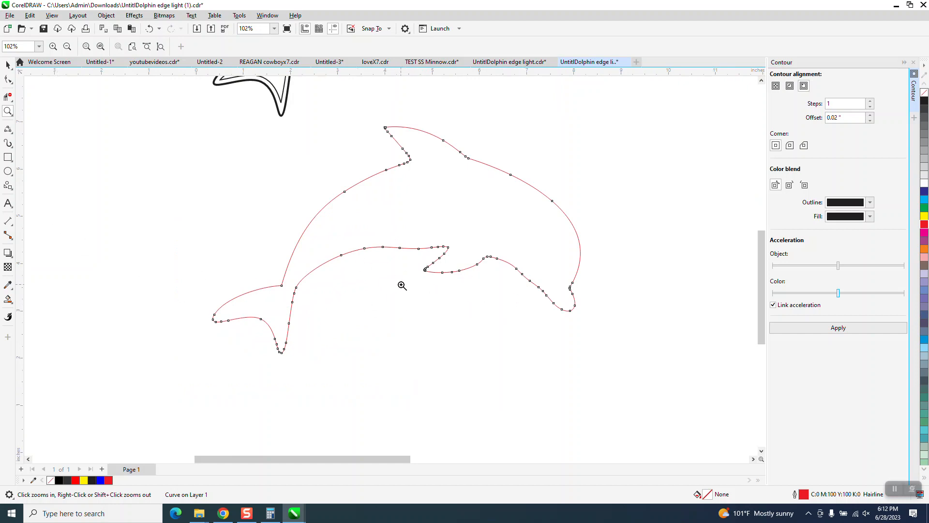
{"action": "left_click", "coordinate": [13, 132]}
{"action": "left_click", "coordinate": [12, 146]}
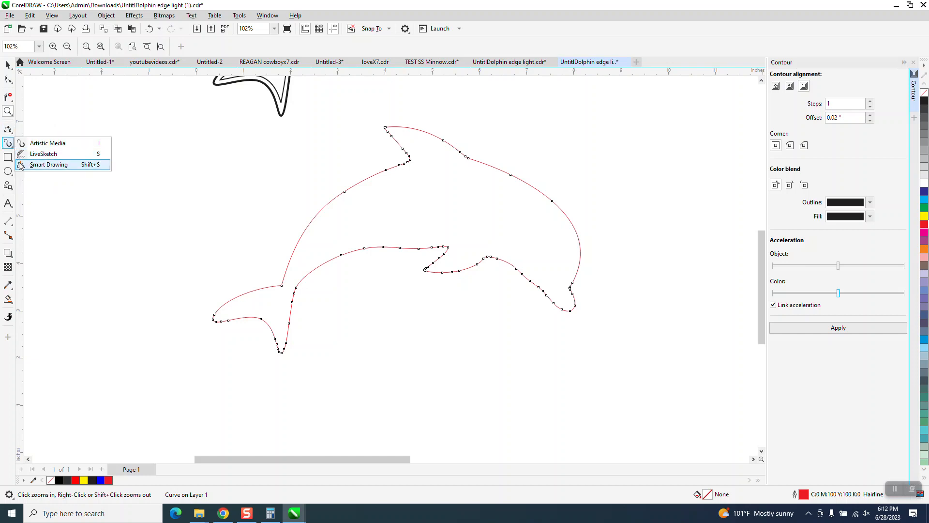
{"action": "left_click_drag", "start_coordinate": [20, 182], "coordinate": [106, 187]}
{"action": "key", "text": "p"}
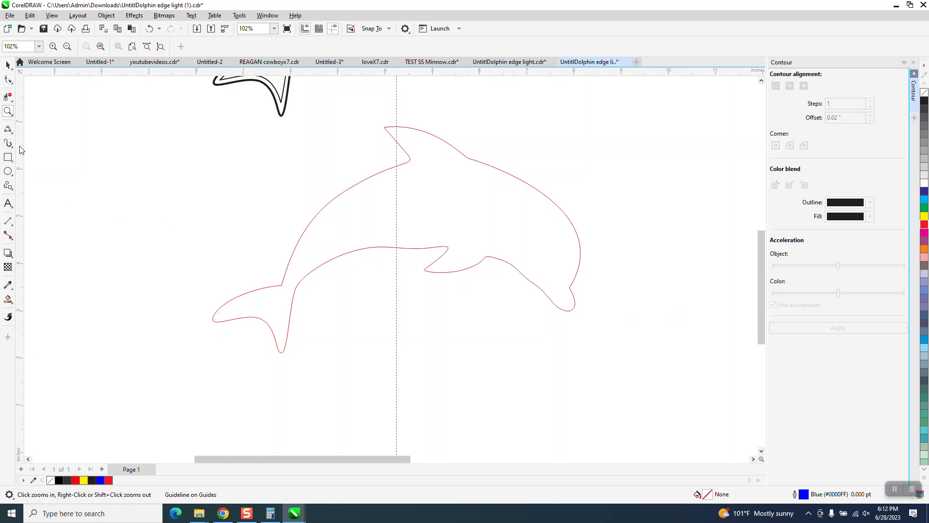
Draw a horizontal 2-point line, set its length to 2 inches, and place it centred on the guideline at the red dolphin's belly edge
{"action": "left_click", "coordinate": [8, 129]}
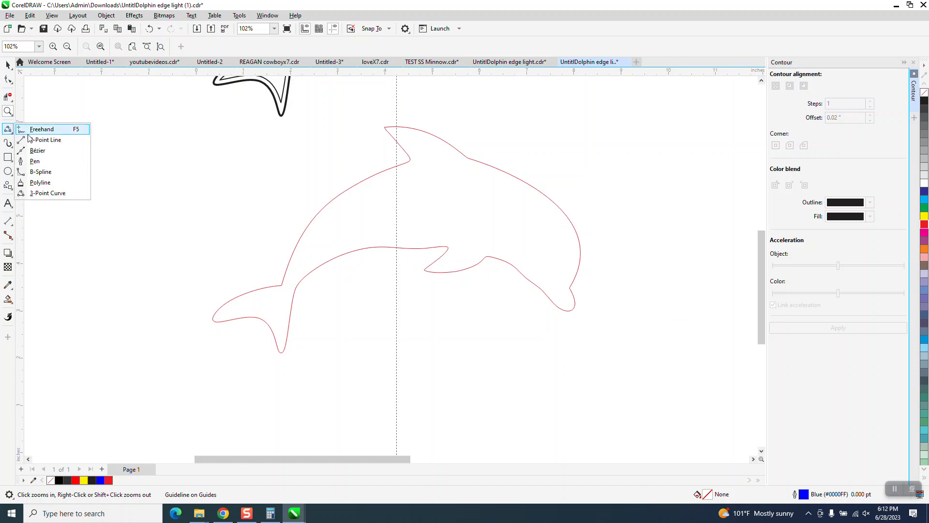
{"action": "left_click", "coordinate": [34, 141]}
{"action": "left_click_drag", "start_coordinate": [105, 160], "coordinate": [225, 160]}
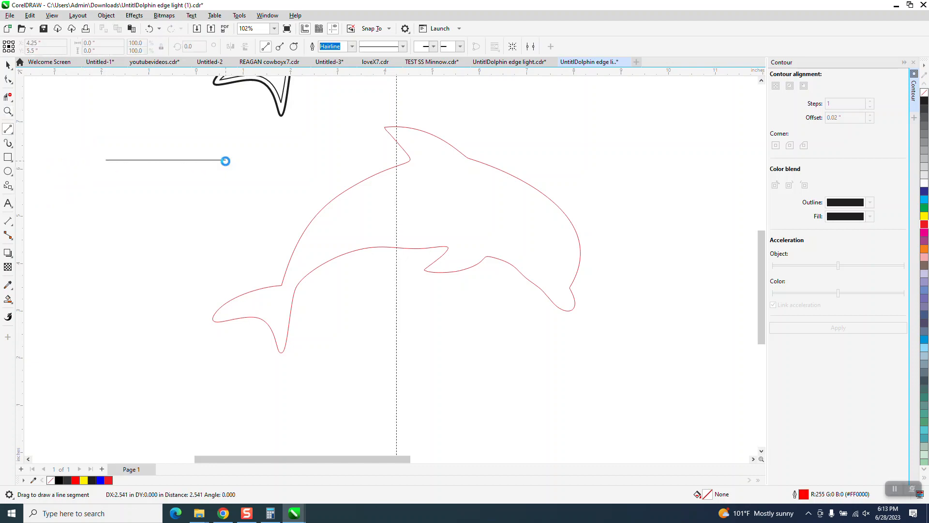
{"action": "left_click_drag", "start_coordinate": [105, 44], "coordinate": [62, 54]}
{"action": "type", "text": "2"}
{"action": "key", "text": "Return"}
{"action": "key", "text": "p"}
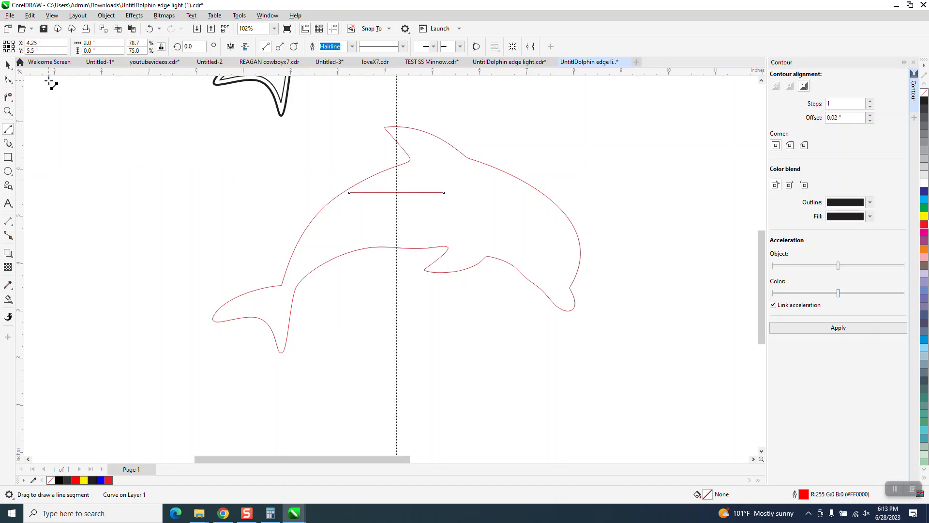
{"action": "key", "text": "space"}
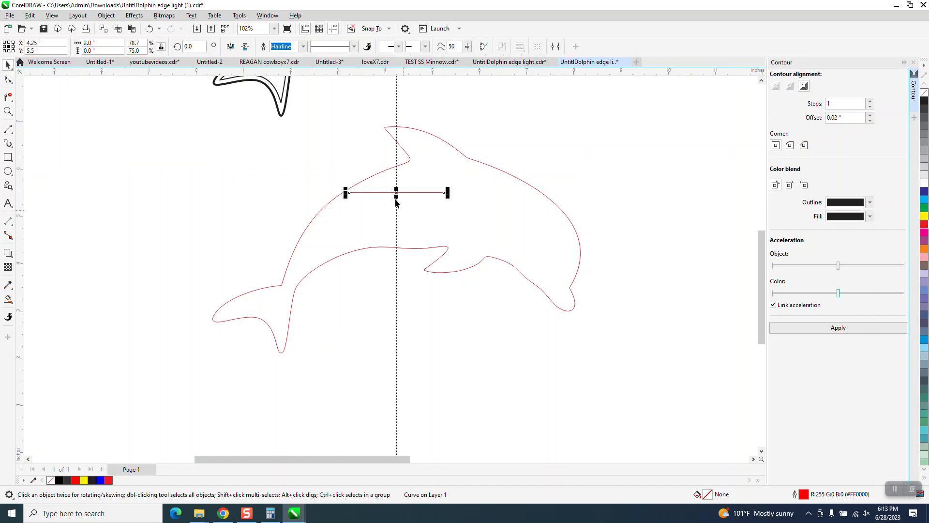
{"action": "left_click_drag", "start_coordinate": [396, 192], "coordinate": [396, 248]}
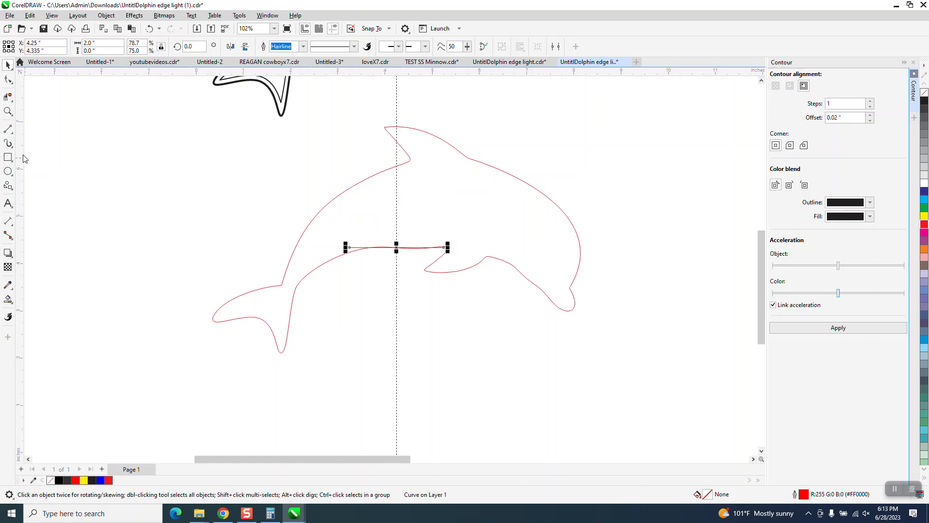
Draw a 3-point curve from the line's left end down about 1.8 inches to the guideline and mirror a copy horizontally
{"action": "left_click", "coordinate": [8, 112]}
{"action": "left_click_drag", "start_coordinate": [283, 200], "coordinate": [636, 353]}
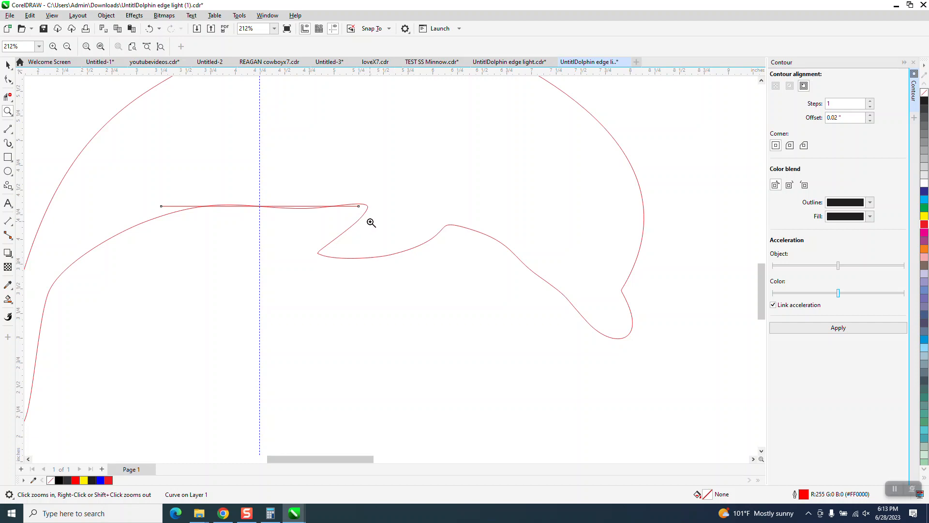
{"action": "left_click", "coordinate": [12, 134]}
{"action": "left_click", "coordinate": [39, 193]}
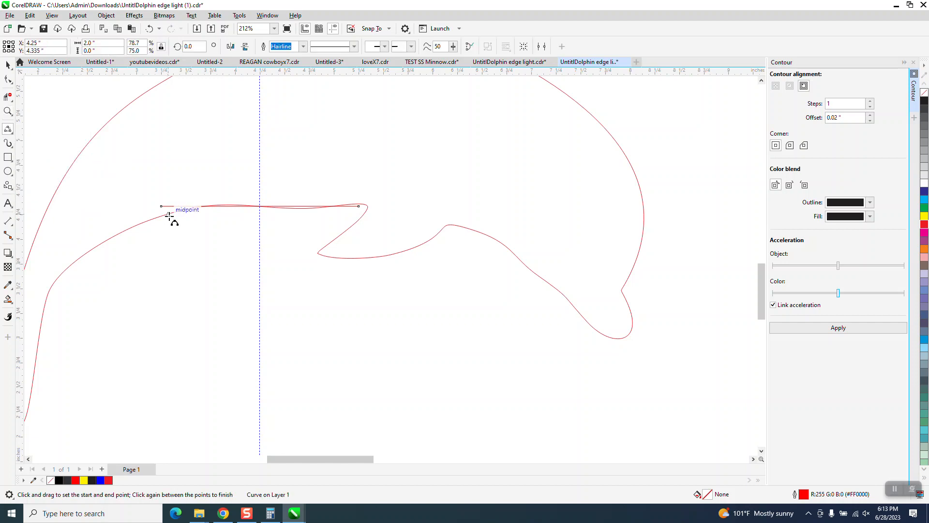
{"action": "left_click_drag", "start_coordinate": [161, 206], "coordinate": [252, 370]}
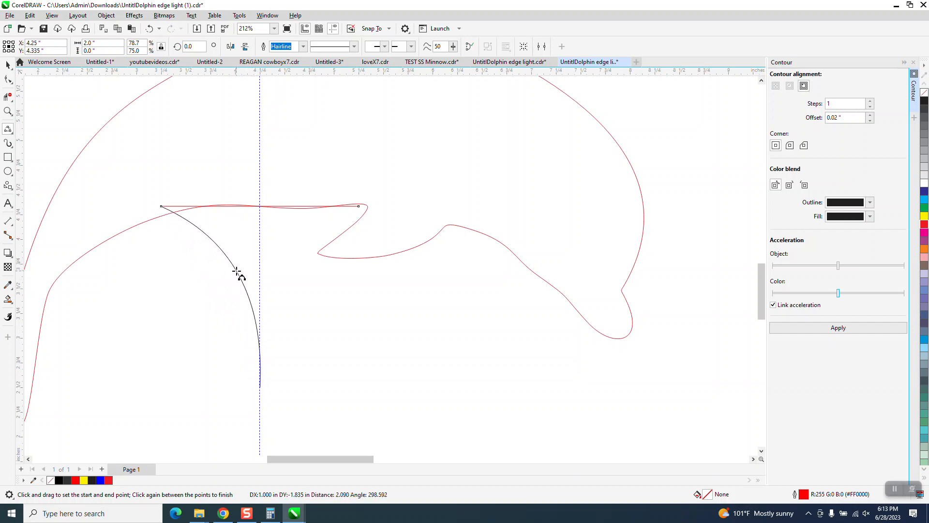
{"action": "left_click", "coordinate": [236, 271]}
{"action": "left_click", "coordinate": [8, 65]}
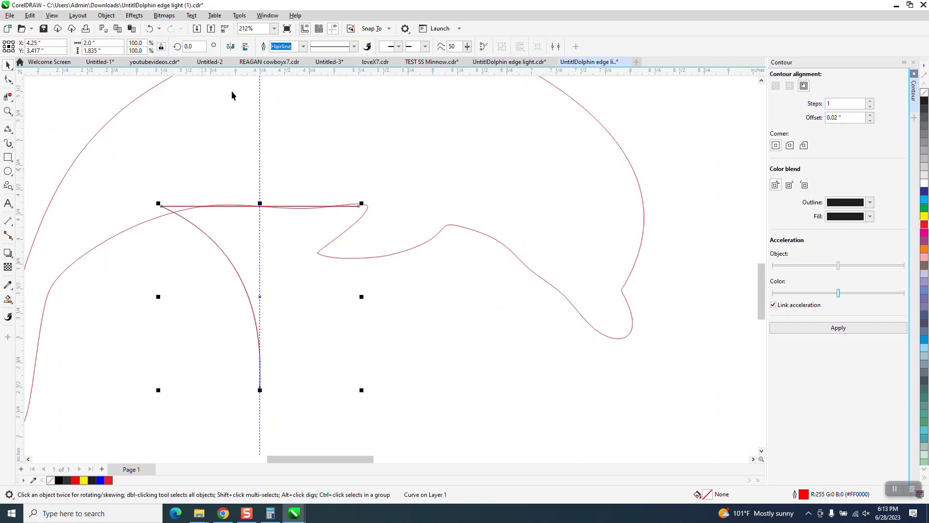
{"action": "left_click", "coordinate": [231, 48]}
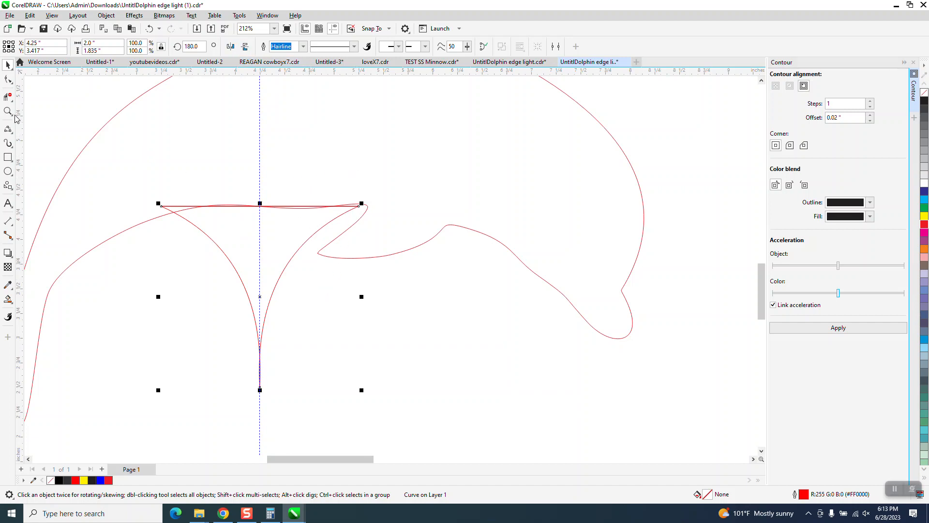
Try deleting the overlapping segments along the dolphin's belly with the virtual segment delete tool, and undo the deletions
{"action": "left_click", "coordinate": [8, 96]}
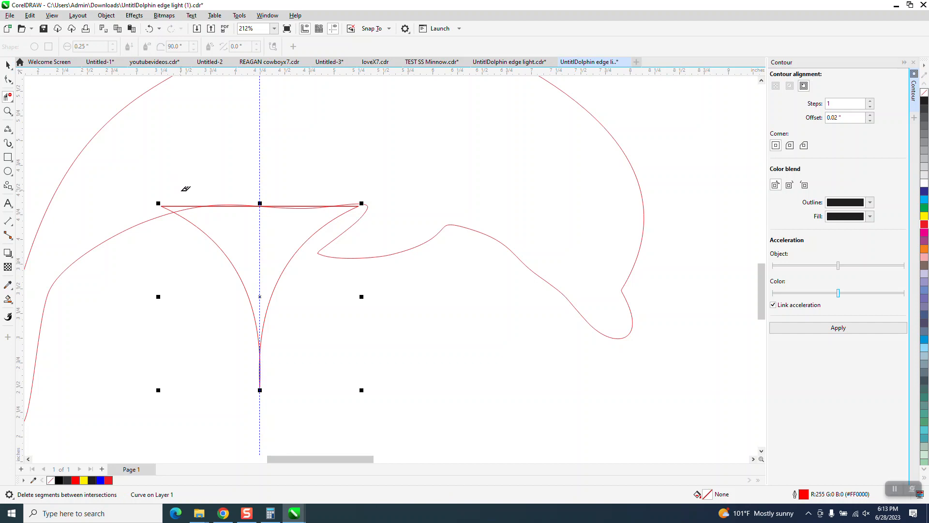
{"action": "left_click_drag", "start_coordinate": [197, 201], "coordinate": [216, 200]}
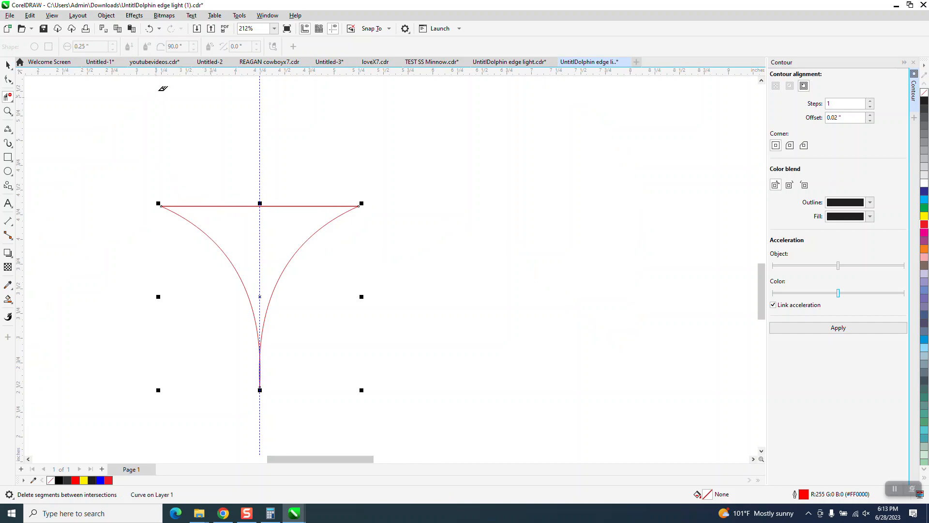
{"action": "left_click", "coordinate": [149, 29]}
{"action": "left_click", "coordinate": [278, 206]}
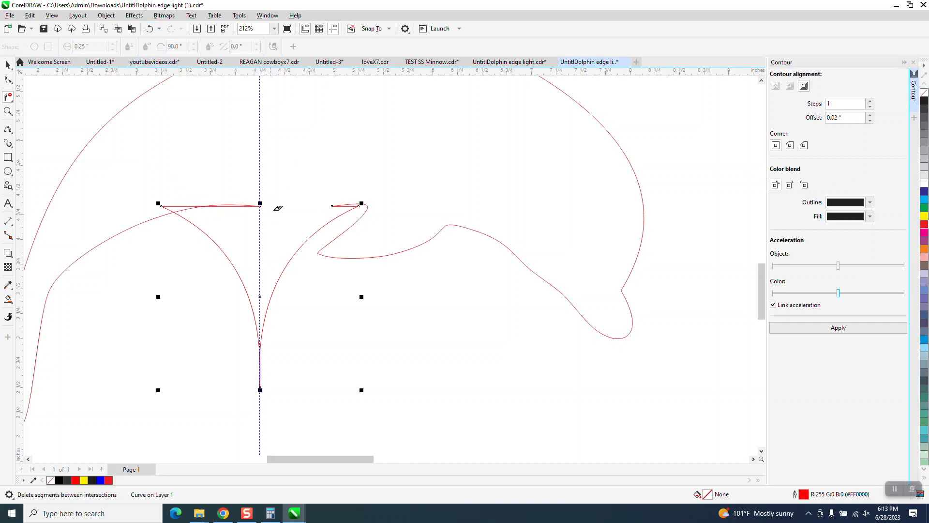
{"action": "left_click", "coordinate": [358, 205]}
{"action": "left_click", "coordinate": [149, 29]}
{"action": "left_click", "coordinate": [149, 29]}
Set the nudge distance to 0.01 inches for fine positioning of the stem pieces at the belly edge
{"action": "left_click", "coordinate": [8, 111]}
{"action": "left_click_drag", "start_coordinate": [124, 166], "coordinate": [398, 265]}
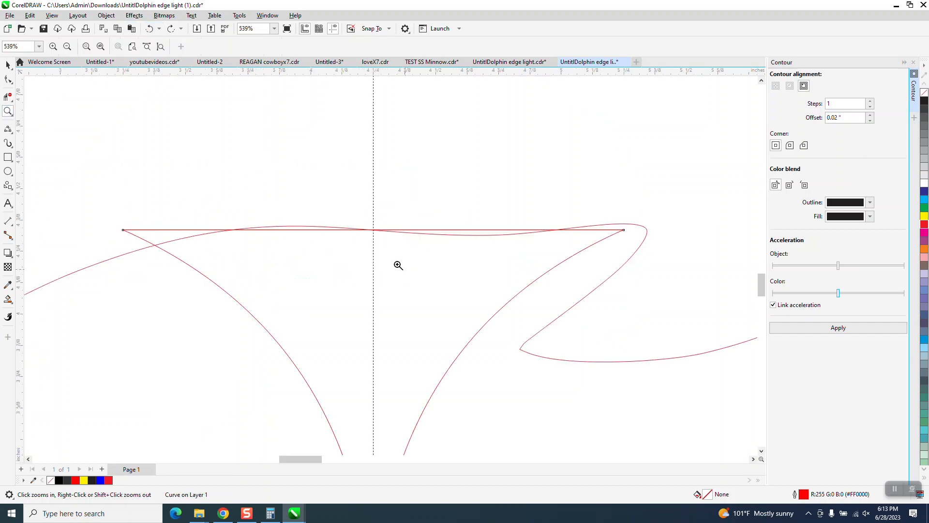
{"action": "scroll", "coordinate": [182, 191], "scroll_direction": "down", "scroll_amount": 1}
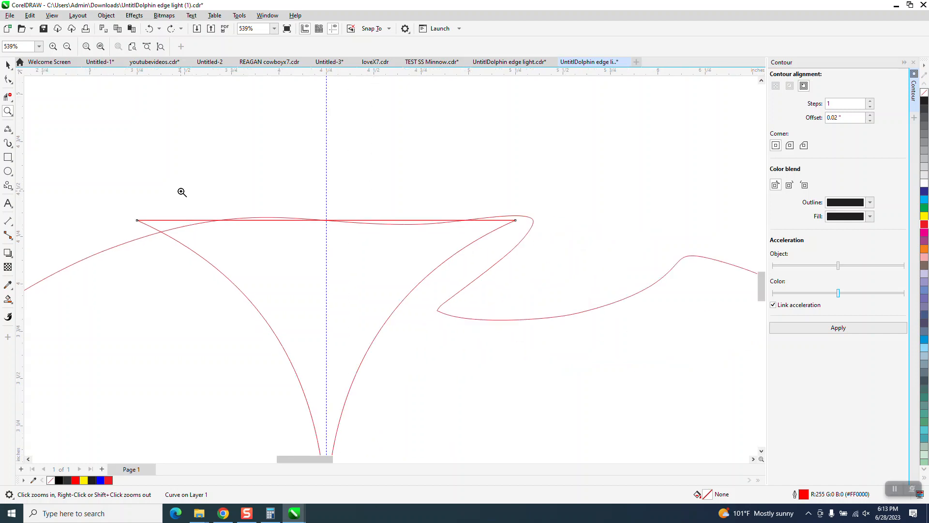
{"action": "left_click", "coordinate": [7, 65]}
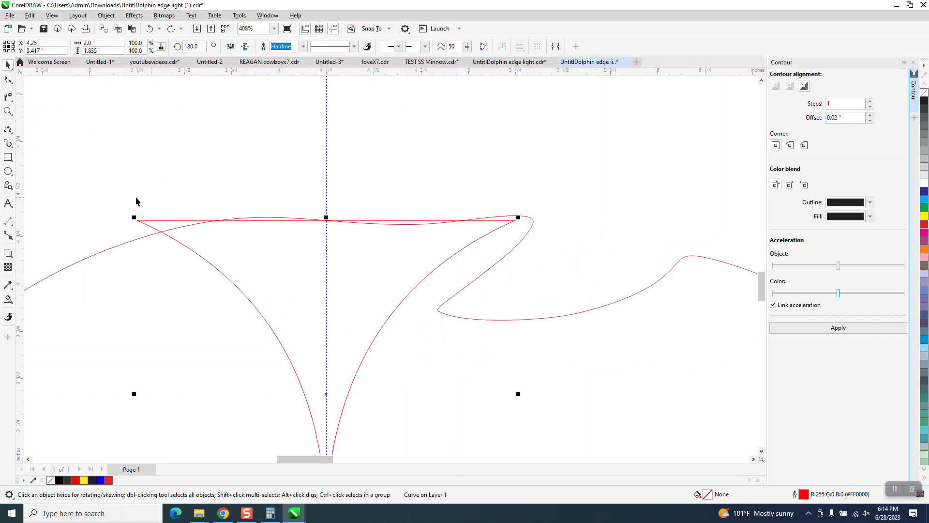
{"action": "left_click_drag", "start_coordinate": [374, 172], "coordinate": [375, 170]}
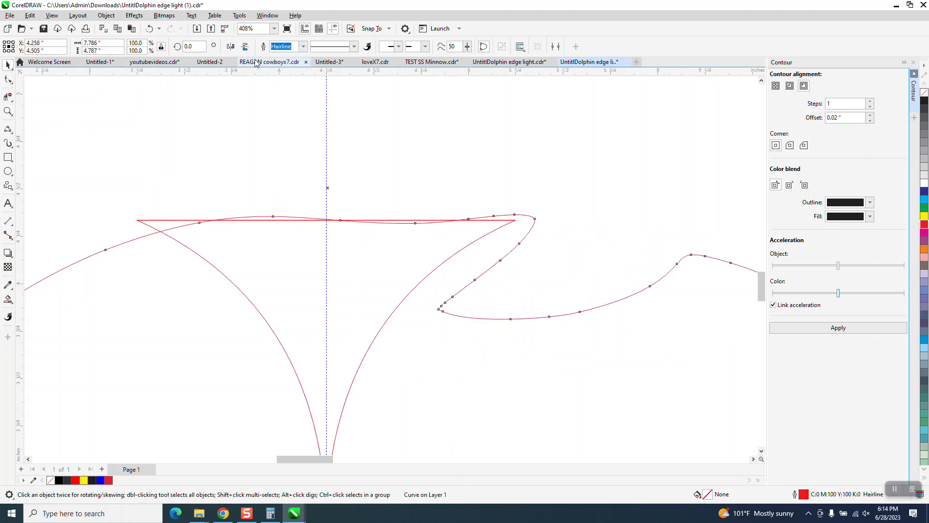
{"action": "scroll", "coordinate": [487, 401], "scroll_direction": "down", "scroll_amount": 1}
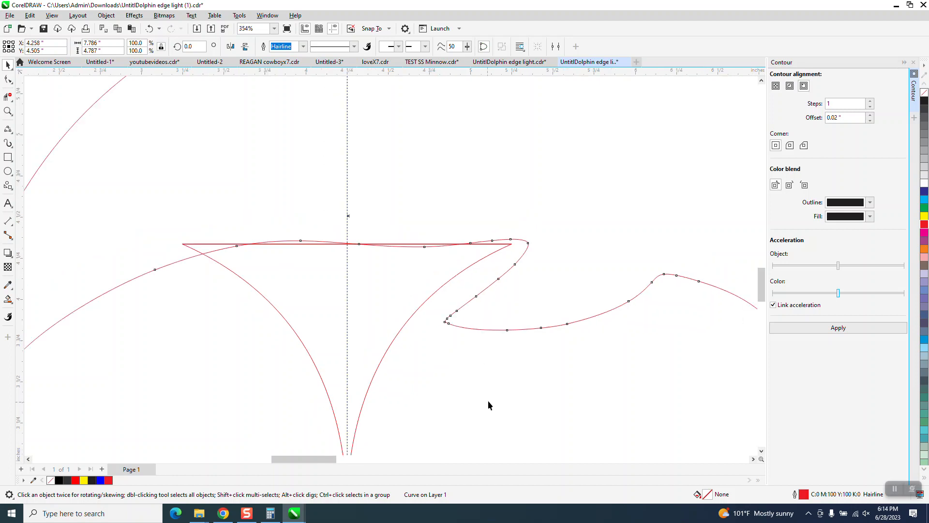
{"action": "left_click", "coordinate": [383, 208]}
{"action": "double_click", "coordinate": [329, 47]}
{"action": "key", "text": "BackSpace"}
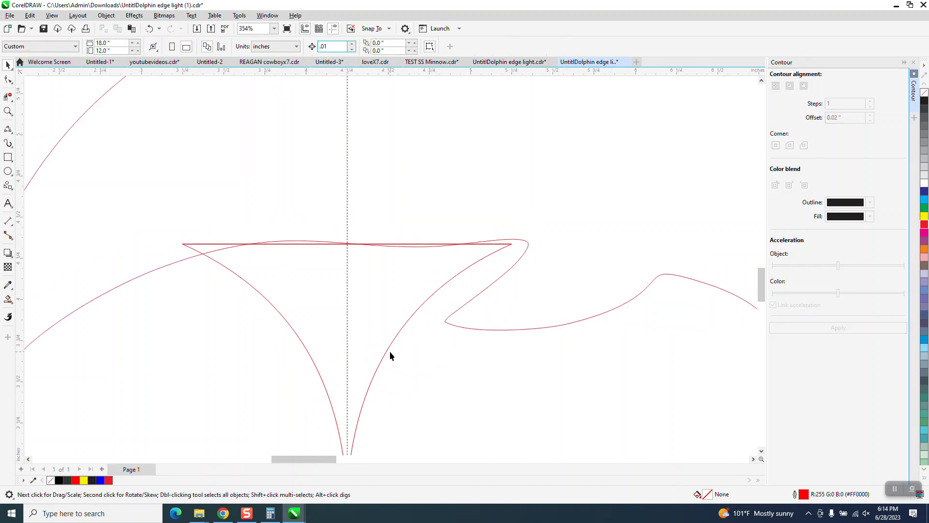
Nudge both mirrored stem pieces up 0.04 inches so their horizontal line sits just above the dolphin's belly edge
{"action": "left_click", "coordinate": [390, 351]}
{"action": "key", "text": "Up"}
{"action": "key", "text": "Up"}
{"action": "key", "text": "Up"}
{"action": "key", "text": "Up"}
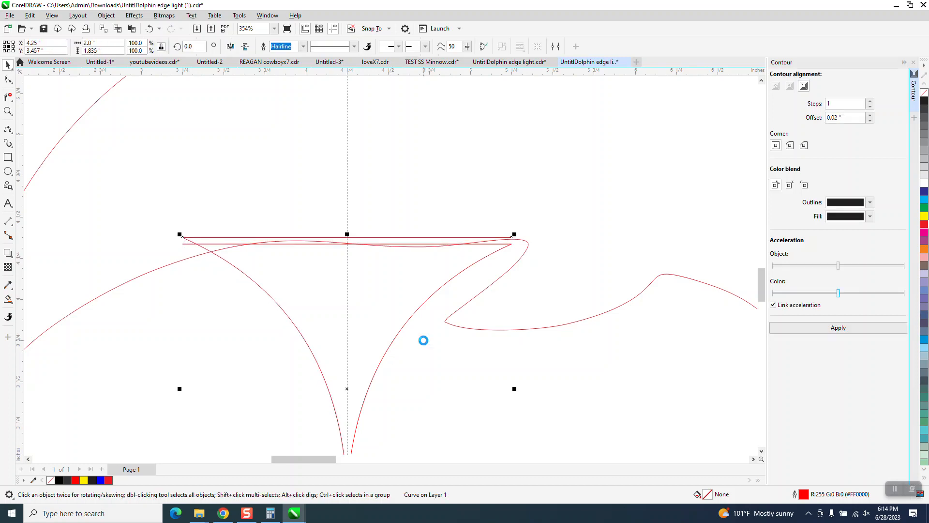
{"action": "left_click", "coordinate": [442, 288]}
{"action": "key", "text": "Up"}
{"action": "key", "text": "Up"}
{"action": "key", "text": "Up"}
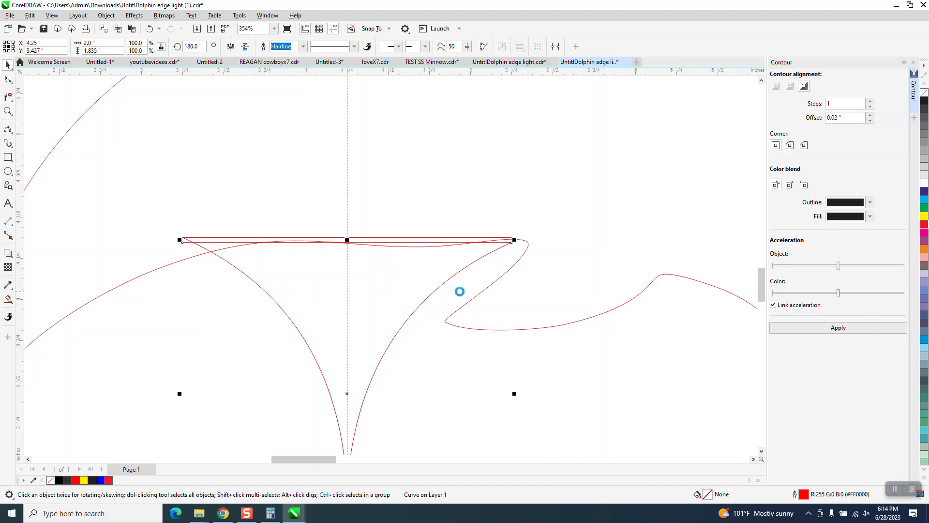
{"action": "key", "text": "Up"}
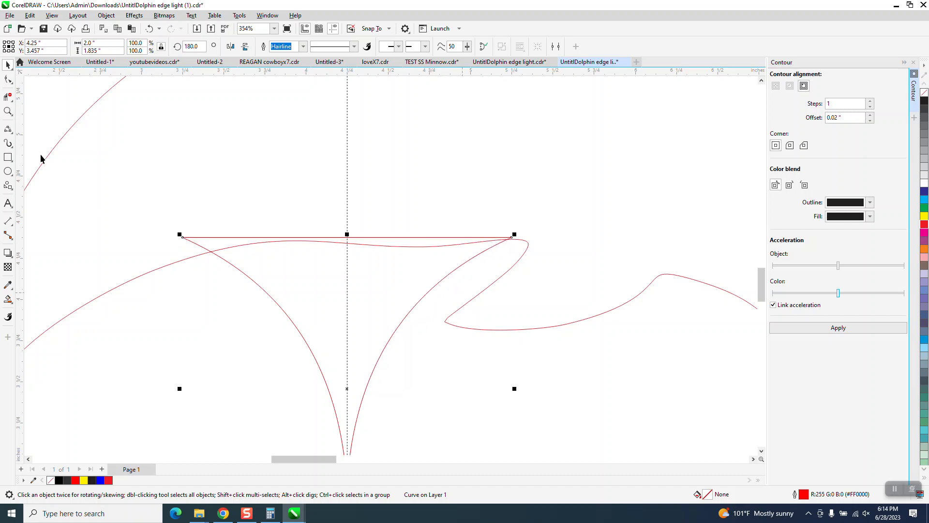
Remove the stem's horizontal line and the overlapping belly segments between the two stem curves with virtual segment delete
{"action": "left_click", "coordinate": [8, 96]}
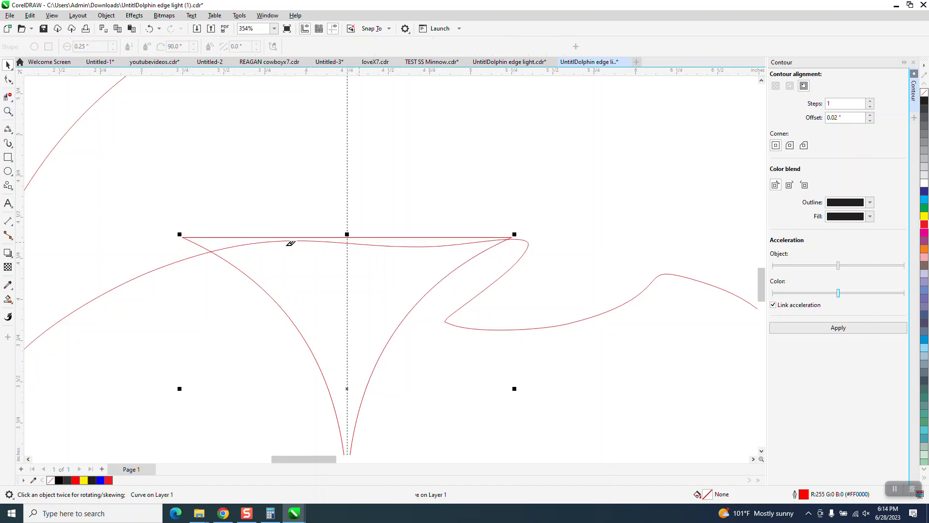
{"action": "left_click", "coordinate": [238, 232]}
{"action": "left_click", "coordinate": [375, 235]}
{"action": "left_click", "coordinate": [204, 243]}
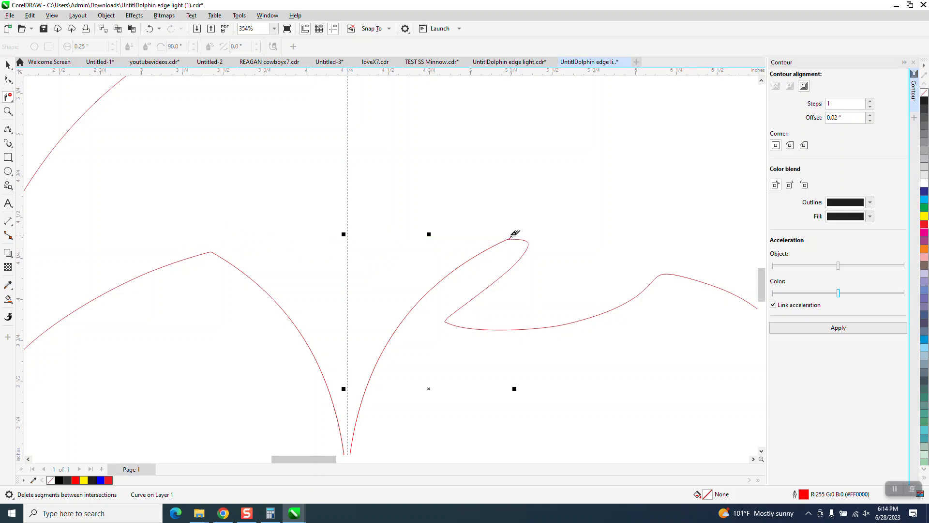
Trim the tiny overhanging end of the right stem curve where it meets the dolphin's flipper
{"action": "left_click", "coordinate": [8, 112]}
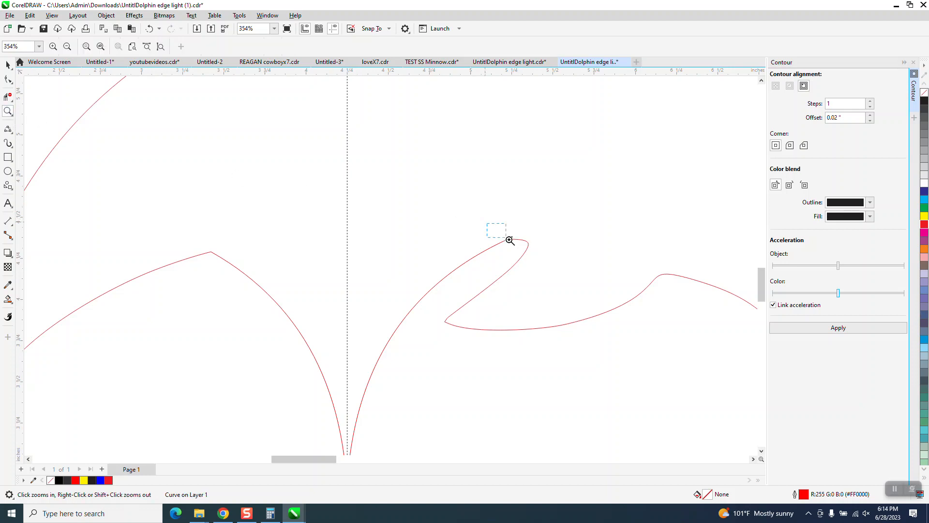
{"action": "left_click", "coordinate": [498, 232]}
{"action": "left_click", "coordinate": [7, 97]}
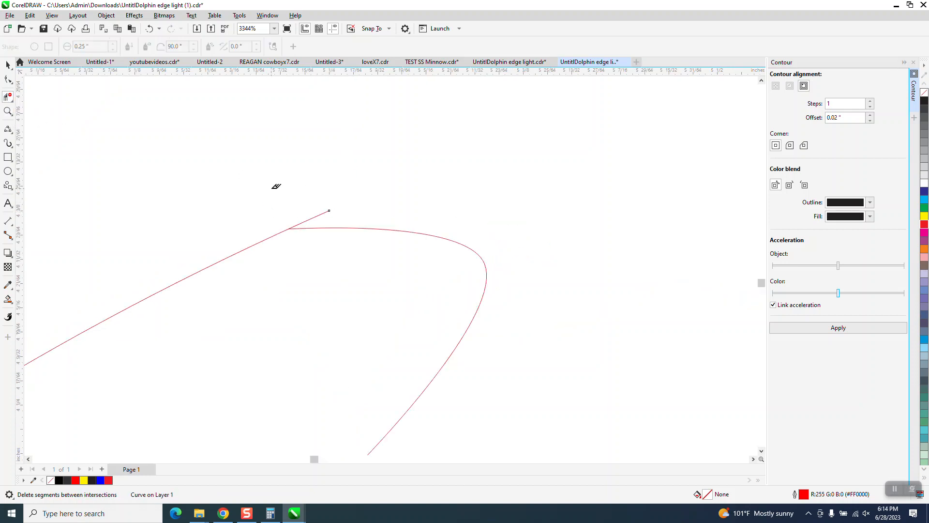
{"action": "left_click", "coordinate": [315, 213]}
{"action": "scroll", "coordinate": [310, 121], "scroll_direction": "down", "scroll_amount": 4}
{"action": "scroll", "coordinate": [362, 186], "scroll_direction": "down", "scroll_amount": 3}
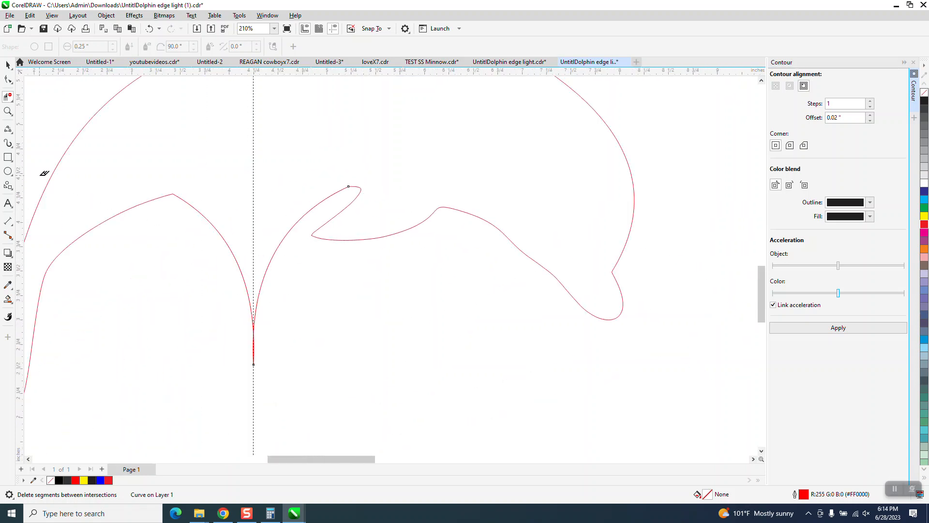
Draw a rectangle about 1.87 by 0.22 inches across the stem's lower end and set its width to 1.5 inches
{"action": "left_click", "coordinate": [8, 156]}
{"action": "left_click_drag", "start_coordinate": [154, 357], "coordinate": [336, 378]}
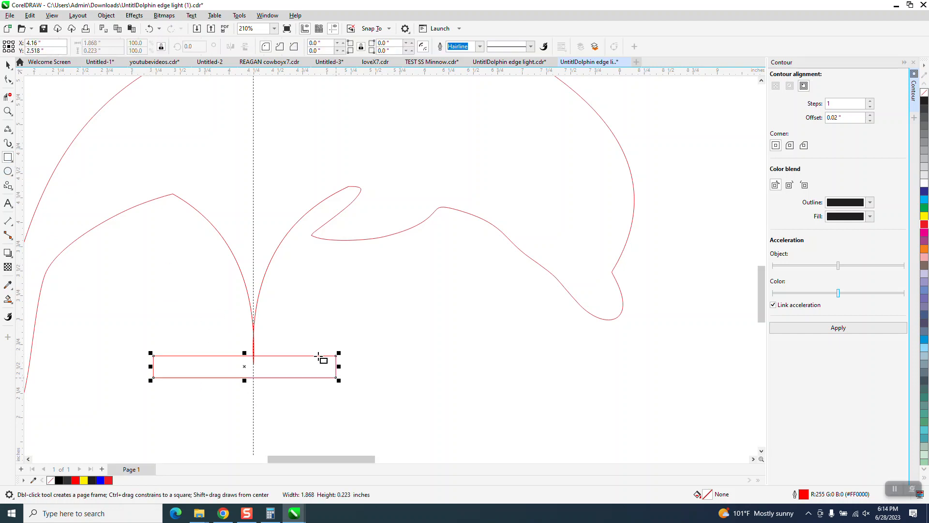
{"action": "left_click_drag", "start_coordinate": [103, 44], "coordinate": [77, 45]}
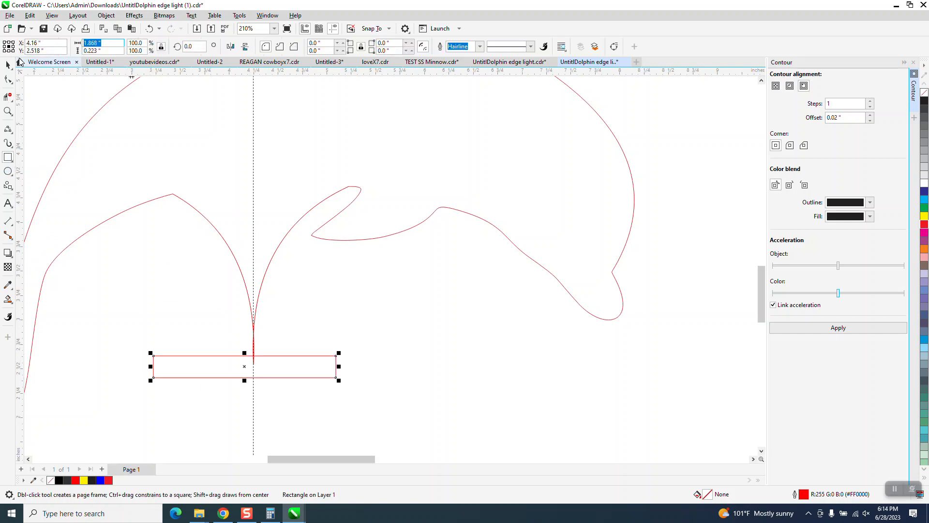
{"action": "type", "text": "1.5"}
{"action": "key", "text": "Return"}
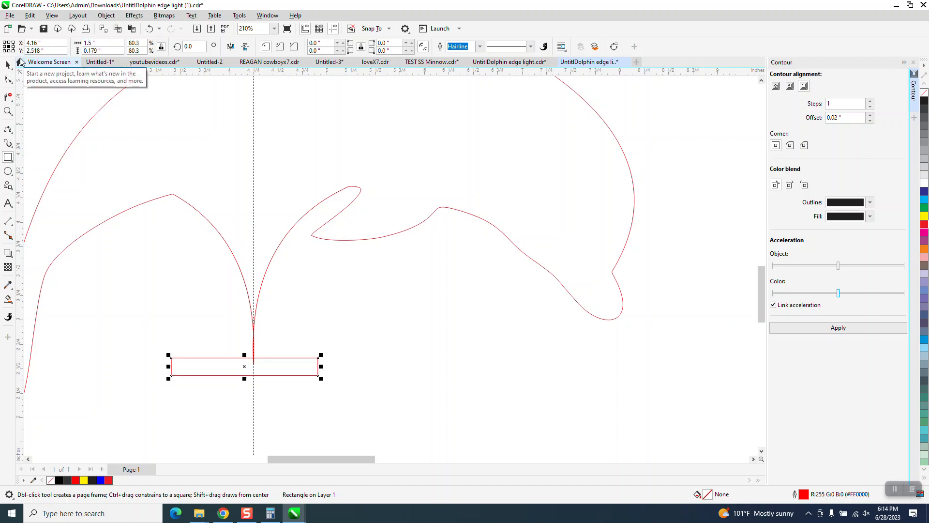
Centre the rectangle on the page and move it straight down to the lower end of the stem
{"action": "key", "text": "p"}
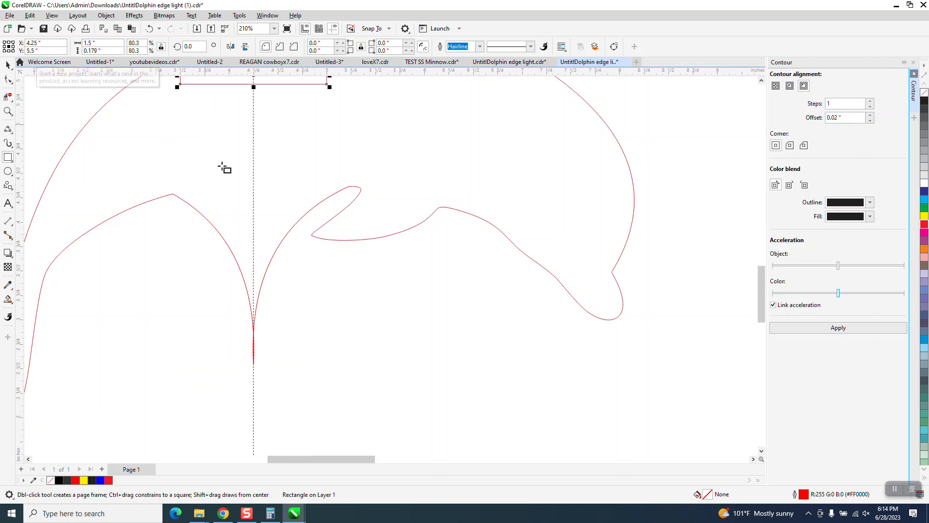
{"action": "scroll", "coordinate": [224, 168], "scroll_direction": "down", "scroll_amount": 1}
{"action": "left_click_drag", "start_coordinate": [247, 98], "coordinate": [245, 312]}
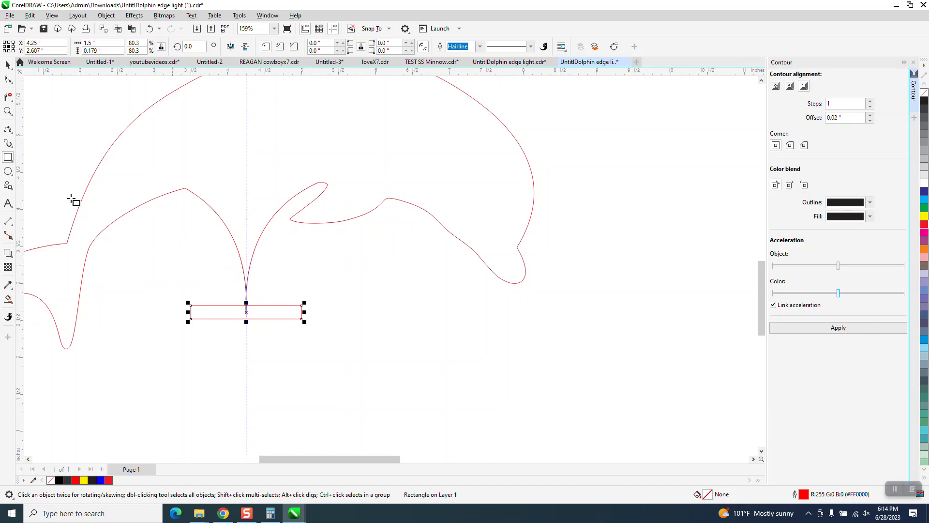
Draw an inward-bowing 3-point curve about 1.6 inches long from the left belly corner to the base rectangle's upper left corner
{"action": "left_click", "coordinate": [10, 140]}
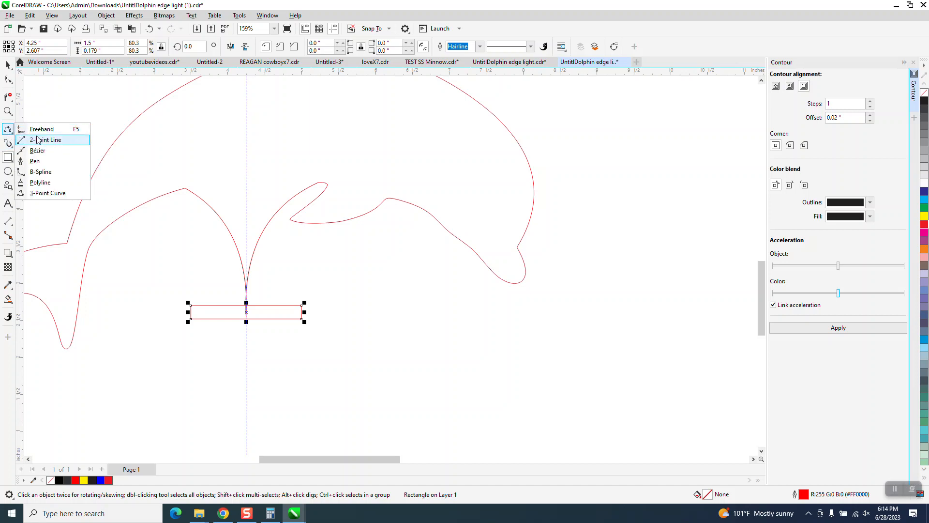
{"action": "left_click", "coordinate": [48, 192]}
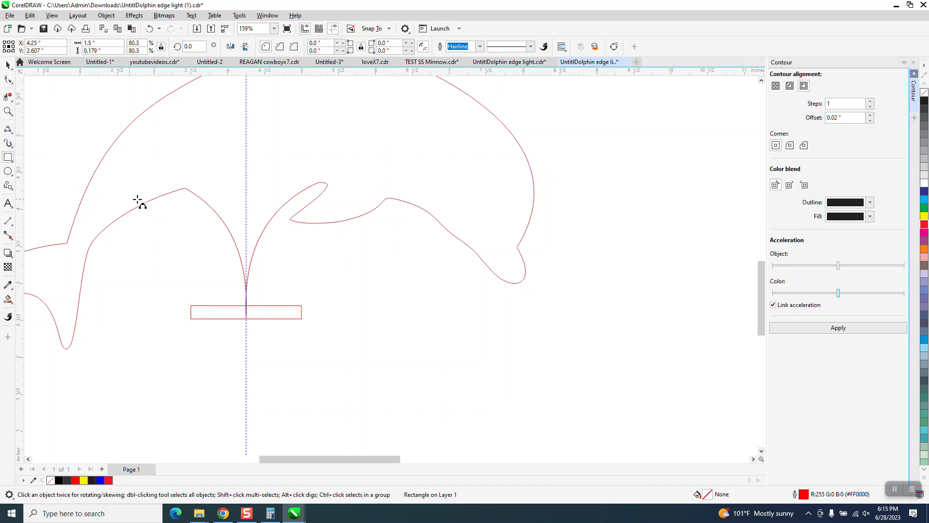
{"action": "left_click_drag", "start_coordinate": [187, 189], "coordinate": [192, 305]}
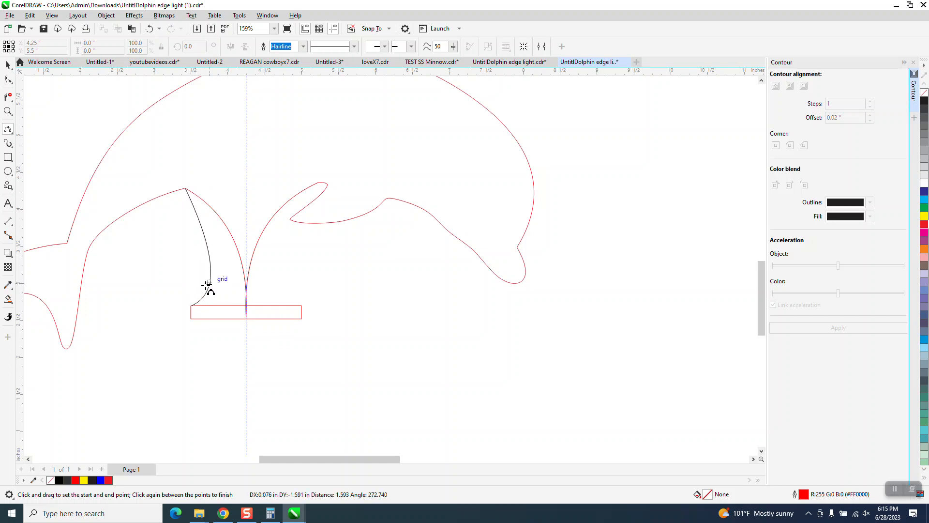
{"action": "left_click", "coordinate": [207, 284]}
Mirror a copy of the new curve horizontally and snap its lower end to the base rectangle's upper right corner
{"action": "left_click", "coordinate": [8, 64]}
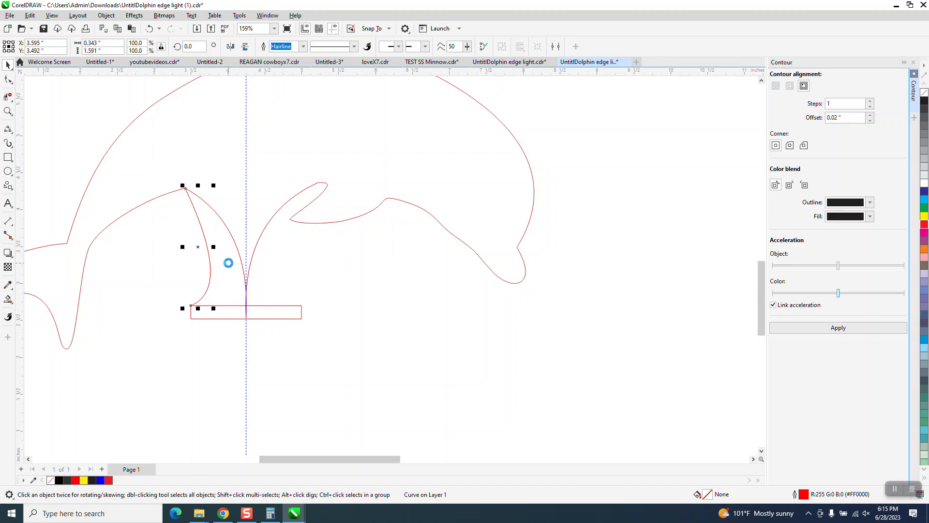
{"action": "left_click", "coordinate": [231, 48]}
{"action": "left_click_drag", "start_coordinate": [205, 306], "coordinate": [298, 308]}
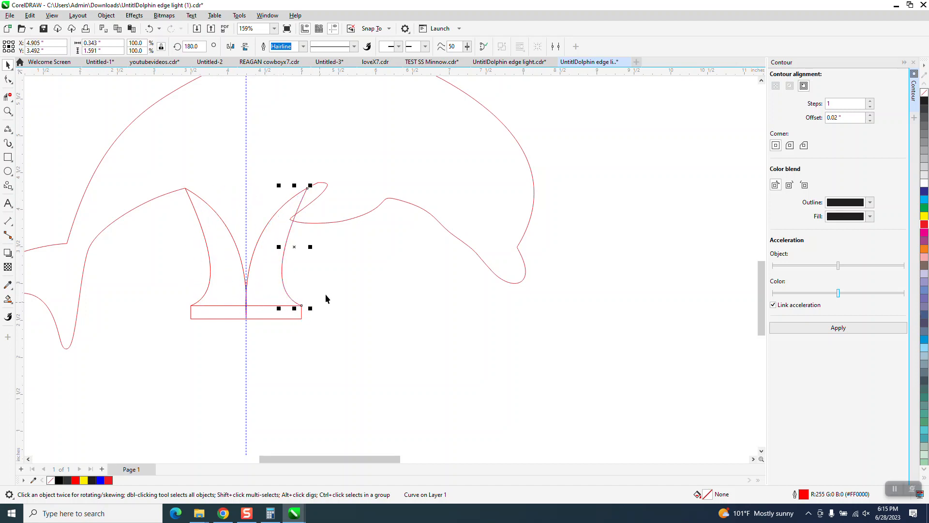
Reshape the right outer stem curve by moving its upper control handle toward the stem's centre, clearing the flipper
{"action": "left_click", "coordinate": [8, 111]}
{"action": "left_click", "coordinate": [333, 227]}
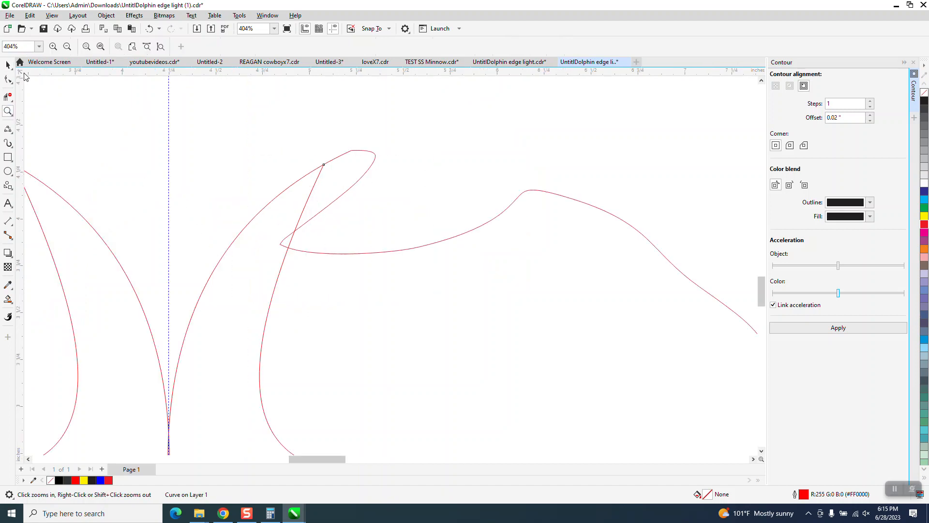
{"action": "left_click", "coordinate": [324, 164]}
{"action": "left_click_drag", "start_coordinate": [243, 335], "coordinate": [213, 302]}
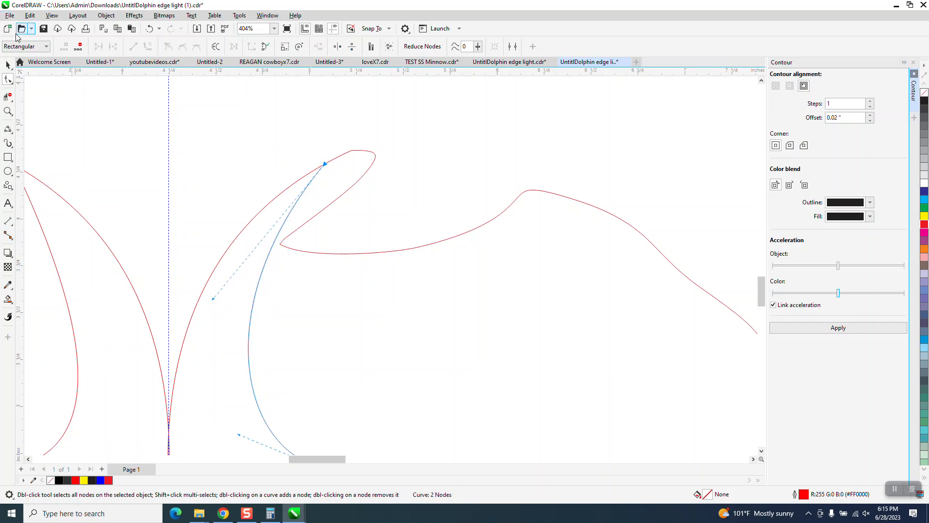
Try deleting both inner stem curves and the left outer curve, and undo the deletions
{"action": "left_click", "coordinate": [93, 230]}
{"action": "key", "text": "space"}
{"action": "key", "text": "Delete"}
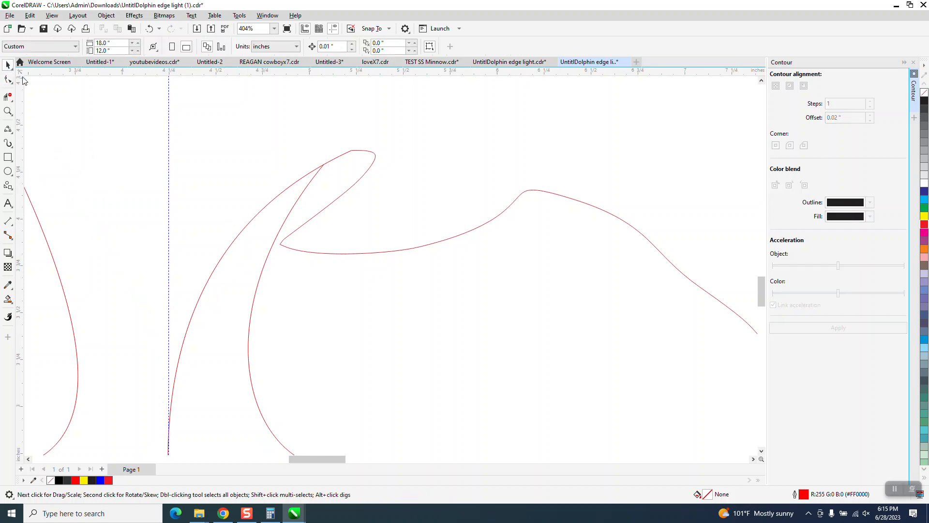
{"action": "scroll", "coordinate": [338, 252], "scroll_direction": "down", "scroll_amount": 2}
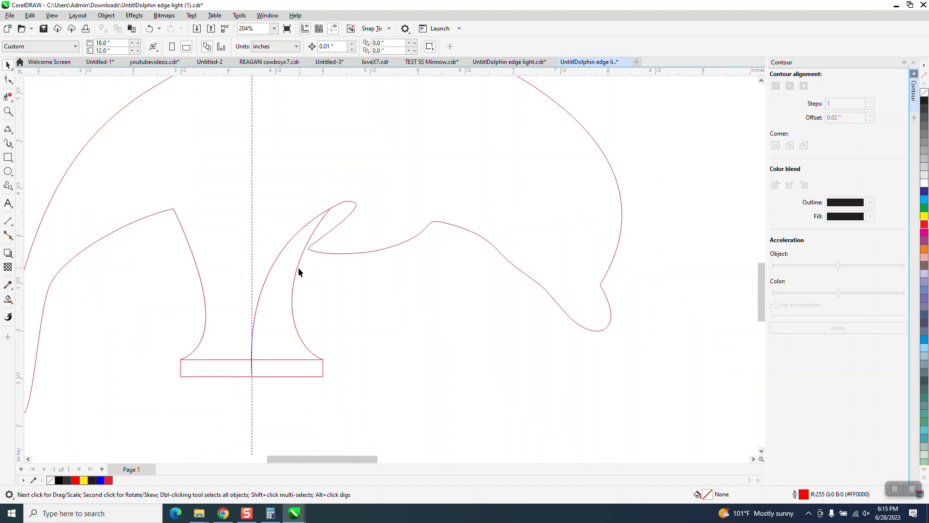
{"action": "left_click", "coordinate": [299, 268]}
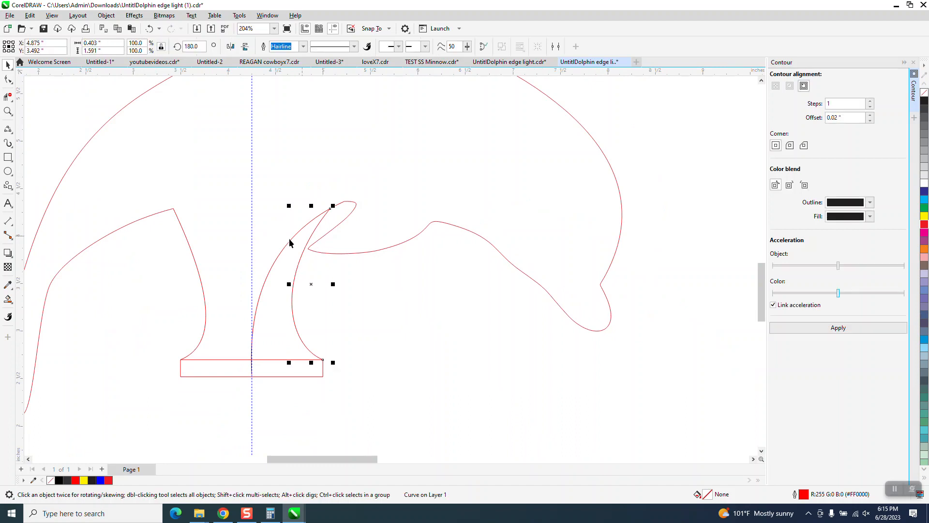
{"action": "left_click", "coordinate": [199, 279]}
{"action": "key", "text": "Delete"}
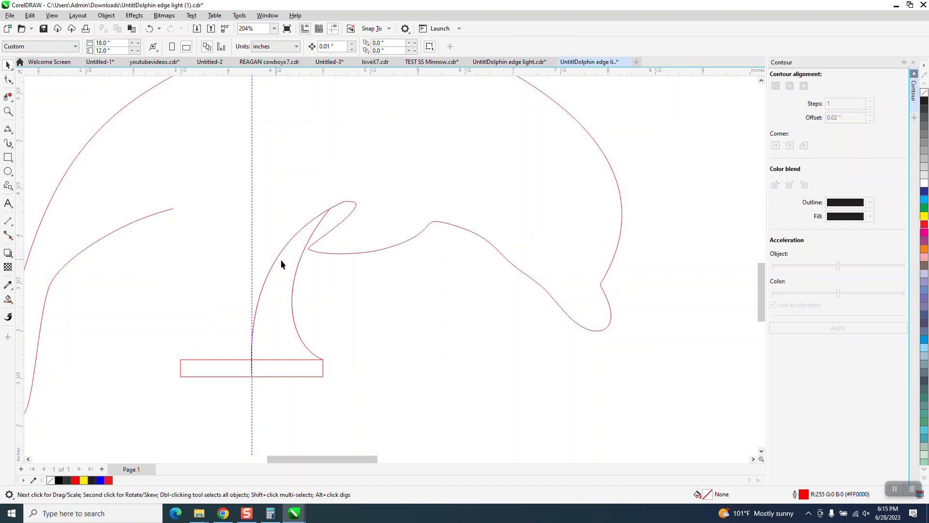
{"action": "left_click", "coordinate": [299, 271]}
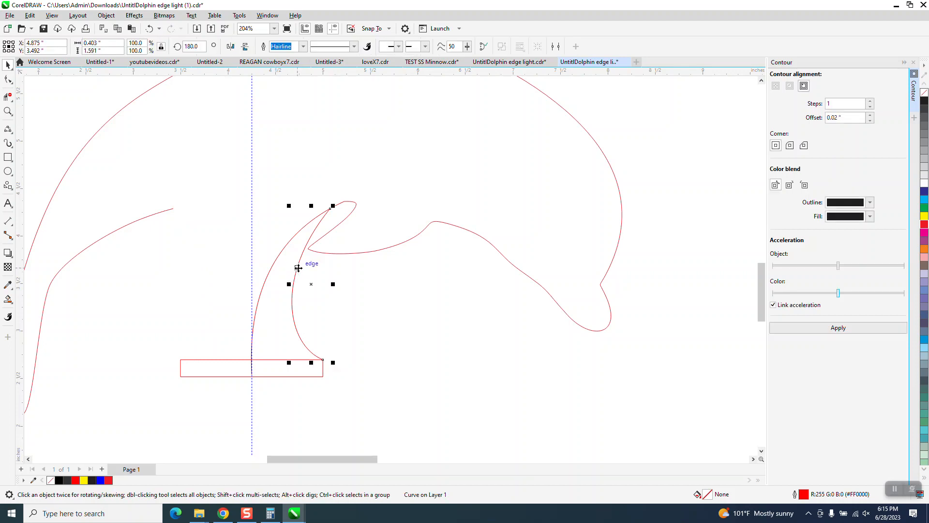
{"action": "key", "text": "Delete"}
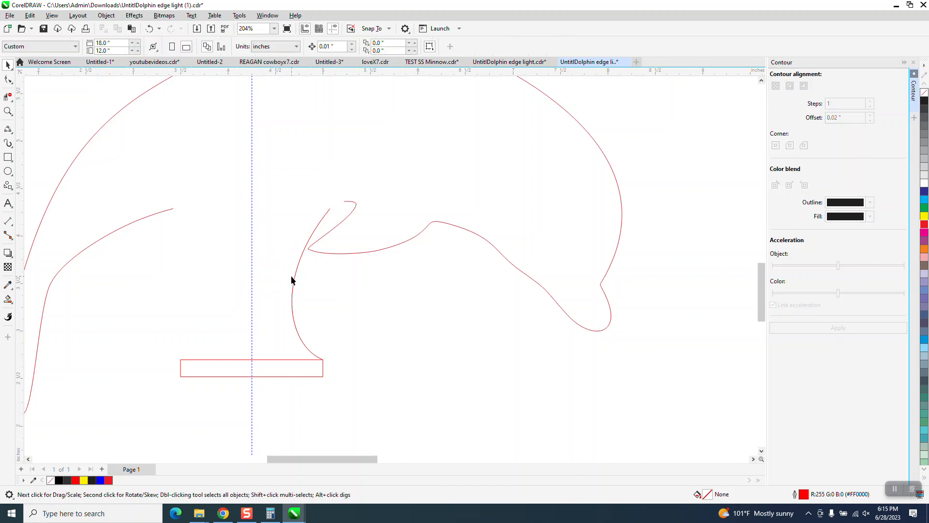
{"action": "left_click", "coordinate": [152, 30]}
{"action": "left_click", "coordinate": [152, 31]}
{"action": "left_click", "coordinate": [152, 30]}
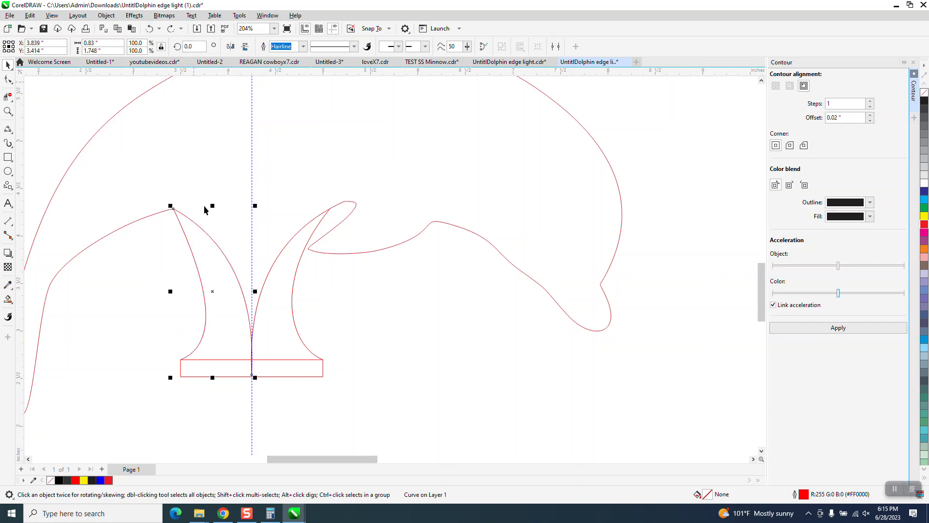
Replace the left outer stem curve with a horizontally mirrored copy of the reshaped right curve, snapped to the base's upper left corner
{"action": "left_click", "coordinate": [191, 269]}
{"action": "left_click", "coordinate": [194, 269]}
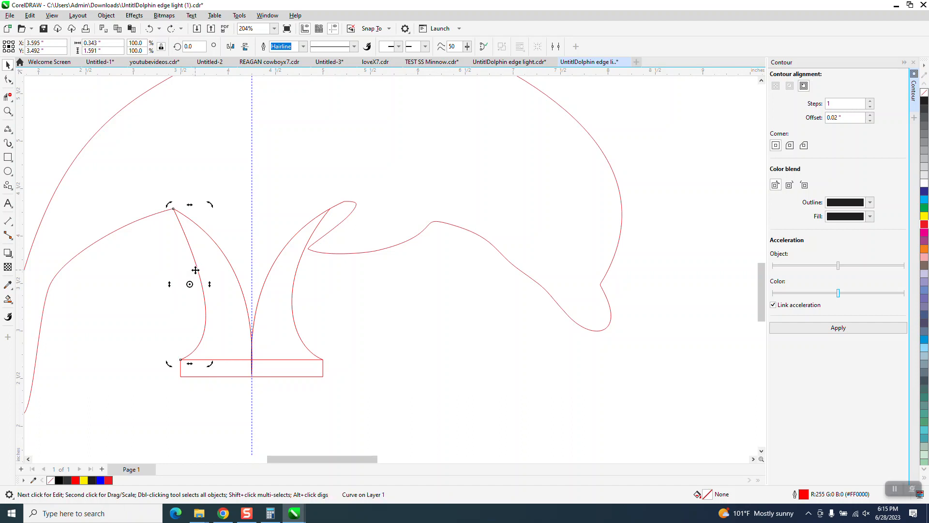
{"action": "left_click", "coordinate": [278, 277]}
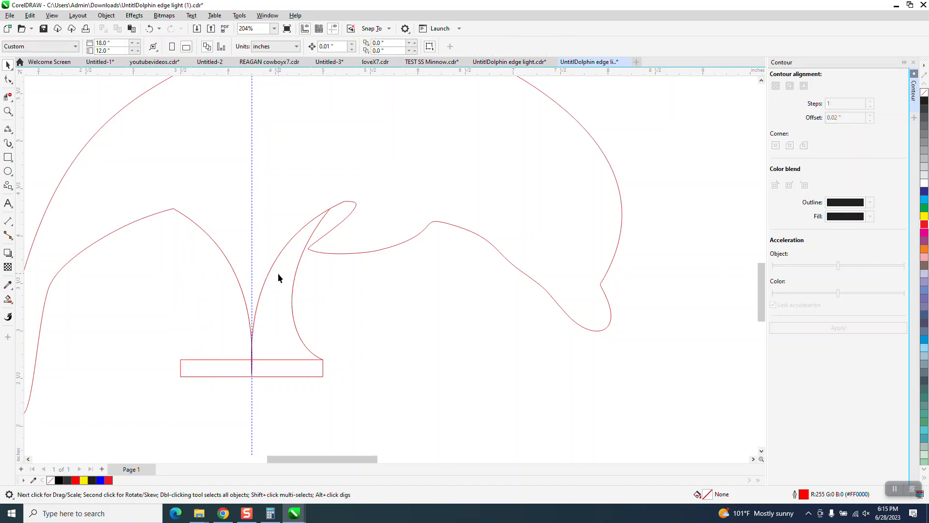
{"action": "left_click", "coordinate": [296, 285]}
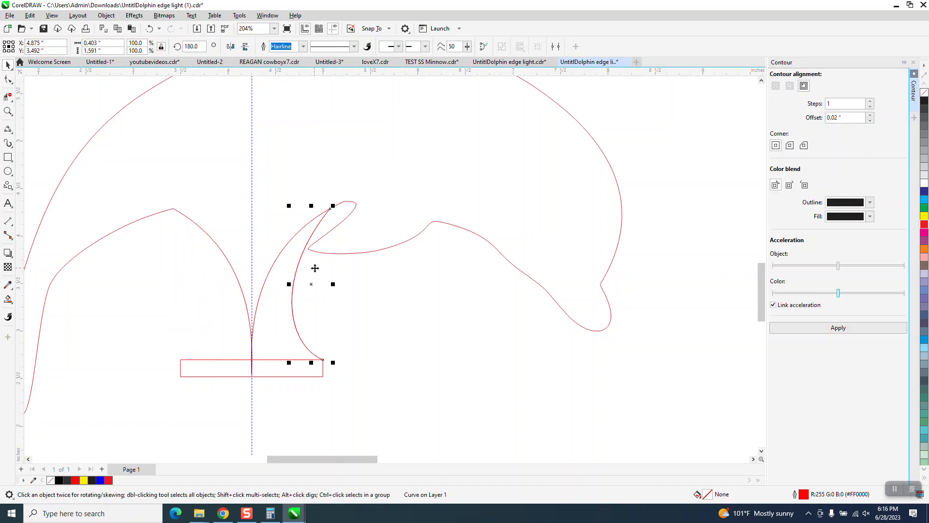
{"action": "left_click", "coordinate": [230, 46]}
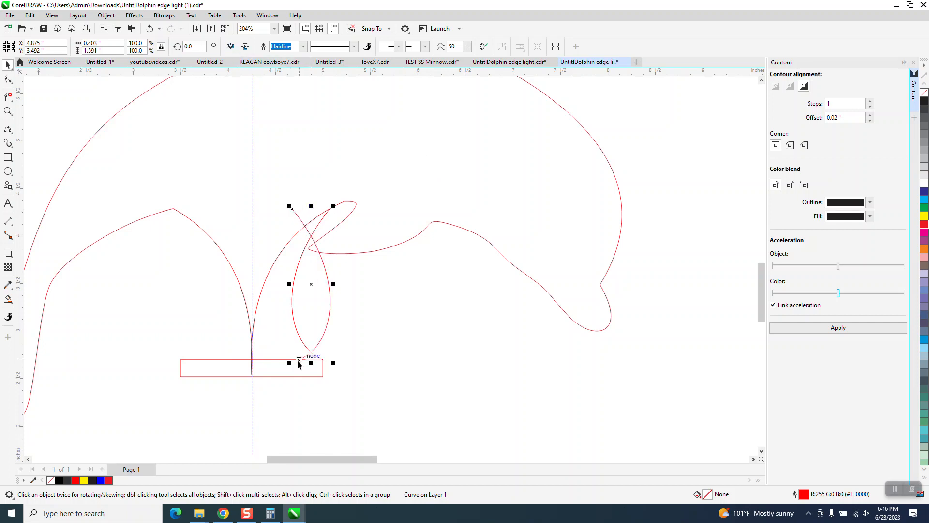
{"action": "left_click_drag", "start_coordinate": [300, 359], "coordinate": [180, 360]}
Delete the inner stem curves and the base rectangle's upper edge with virtual segment delete, leaving one open-centred outline
{"action": "left_click", "coordinate": [8, 97]}
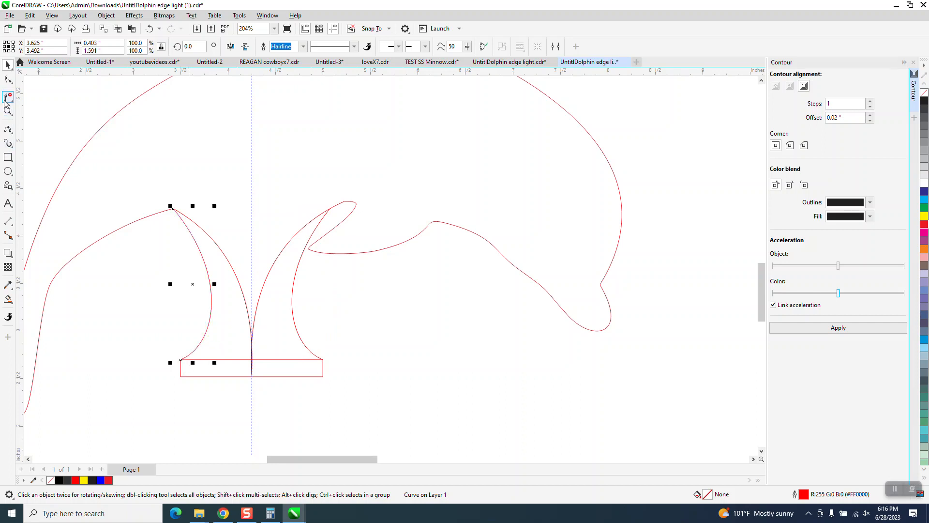
{"action": "left_click_drag", "start_coordinate": [222, 226], "coordinate": [283, 328]}
{"action": "left_click", "coordinate": [252, 368]}
{"action": "left_click", "coordinate": [252, 351]}
{"action": "left_click_drag", "start_coordinate": [232, 342], "coordinate": [284, 361]}
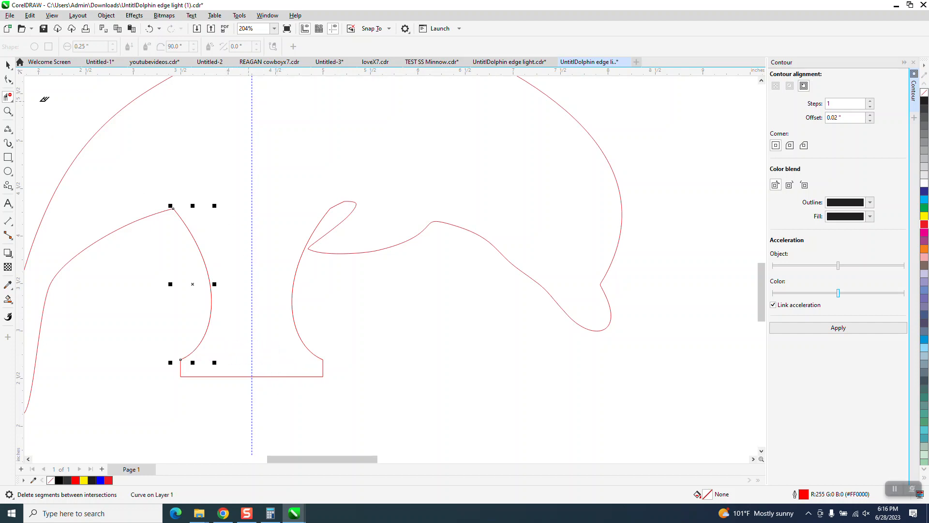
Smart-fill the dolphin and stem outline in blue to test that it is closed, and delete the fill
{"action": "scroll", "coordinate": [341, 334], "scroll_direction": "down", "scroll_amount": 2}
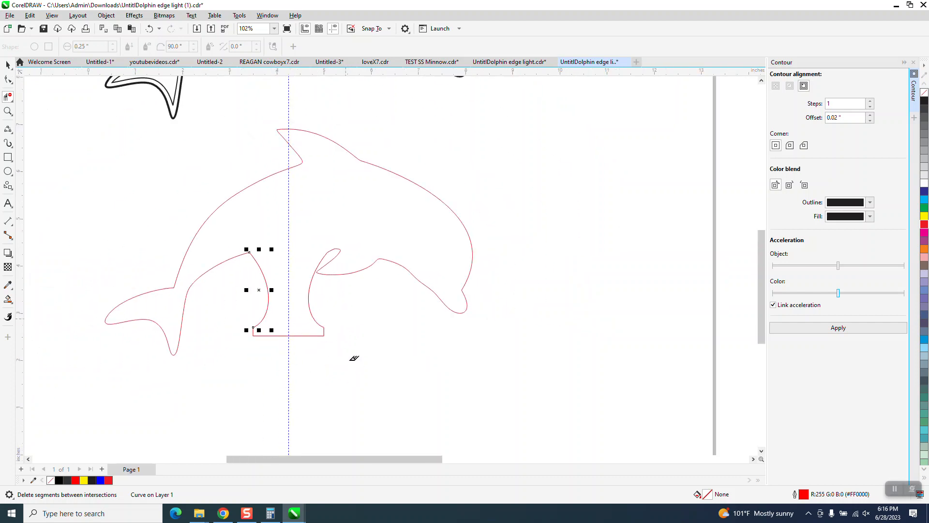
{"action": "scroll", "coordinate": [320, 338], "scroll_direction": "down", "scroll_amount": 1}
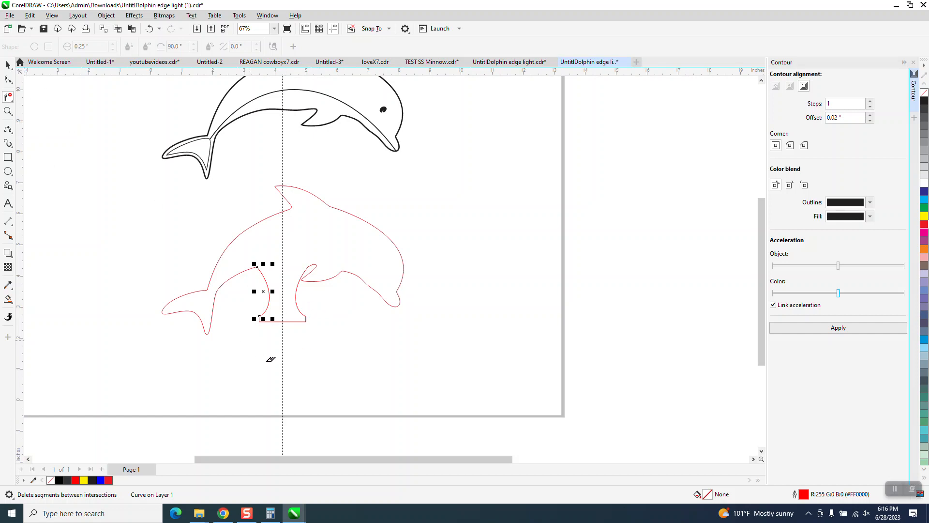
{"action": "left_click", "coordinate": [8, 299]}
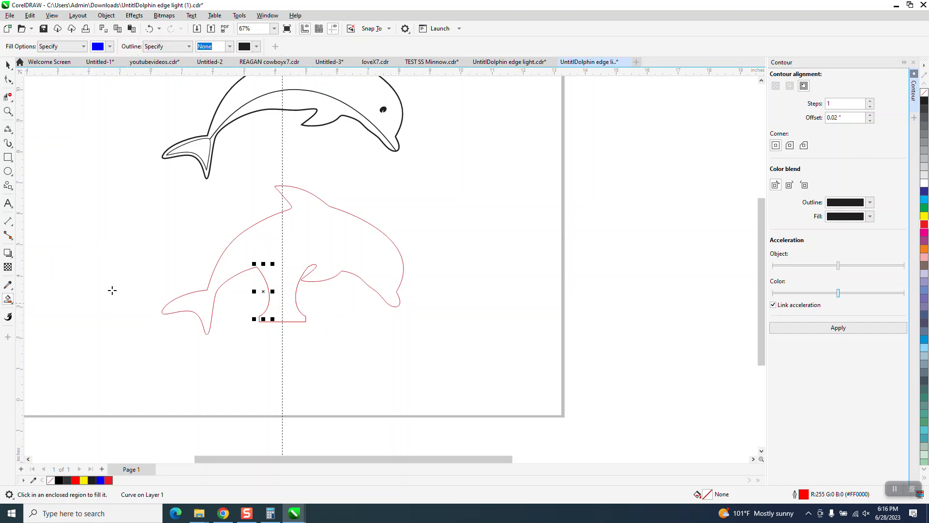
{"action": "left_click", "coordinate": [287, 242]}
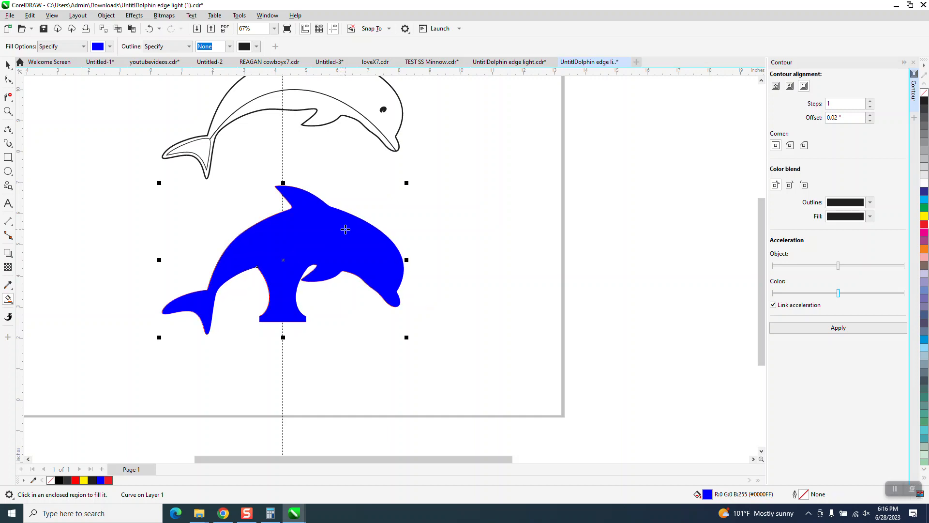
{"action": "key", "text": "Delete"}
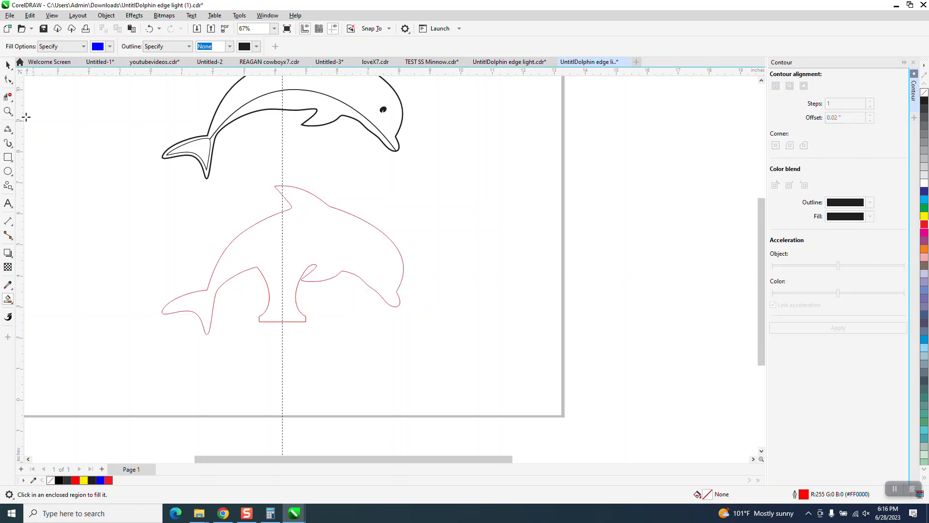
Smart-fill the dolphin and stem outline in blue and move the filled shape up 5 inches using a 1-inch nudge distance
{"action": "left_click", "coordinate": [8, 64]}
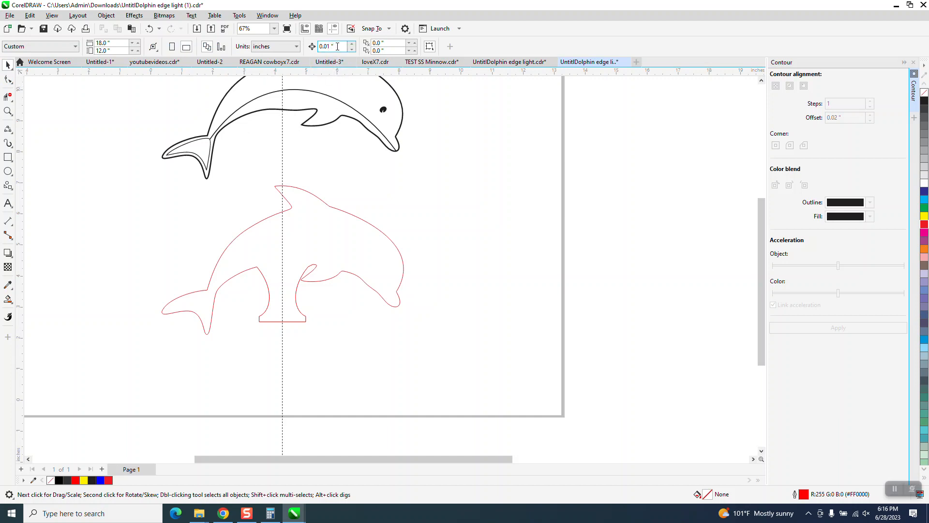
{"action": "type", "text": "1"}
{"action": "left_click", "coordinate": [7, 299]}
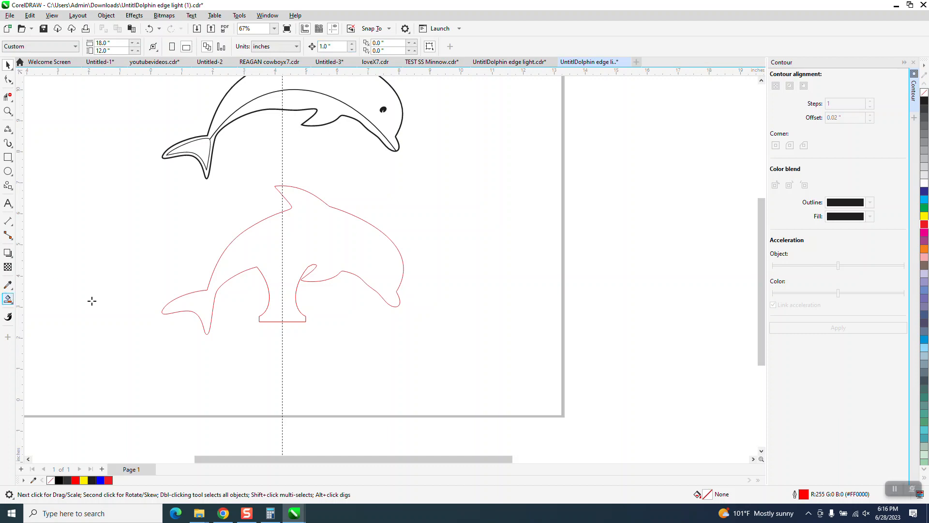
{"action": "left_click", "coordinate": [340, 257]}
{"action": "key", "text": "Up"}
{"action": "key", "text": "Up"}
{"action": "key", "text": "Up"}
{"action": "key", "text": "Up"}
{"action": "key", "text": "Up"}
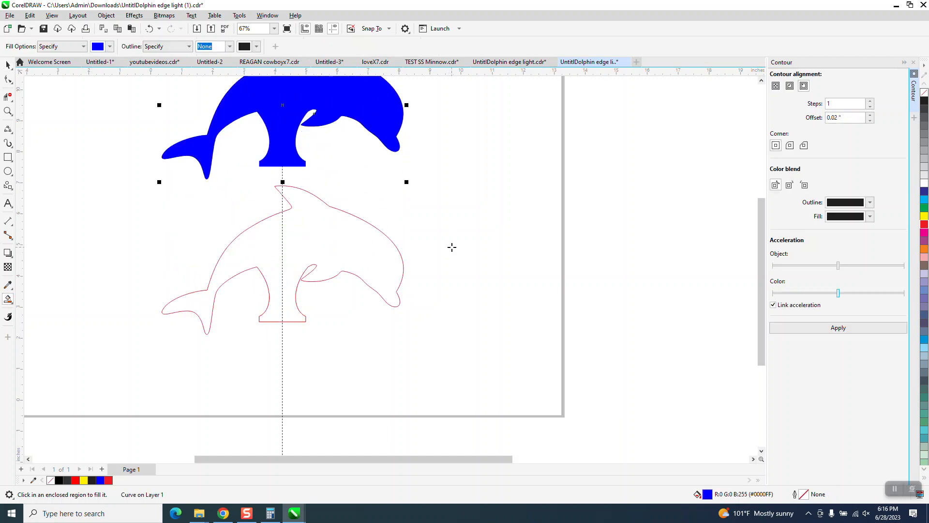
Move the blue dolphin shape 8 inches to the right, and give it no fill and a red outline
{"action": "key", "text": "Right"}
{"action": "key", "text": "Right"}
{"action": "key", "text": "Right"}
{"action": "key", "text": "Right"}
{"action": "key", "text": "Right"}
{"action": "key", "text": "Right"}
{"action": "key", "text": "Right"}
{"action": "key", "text": "Right"}
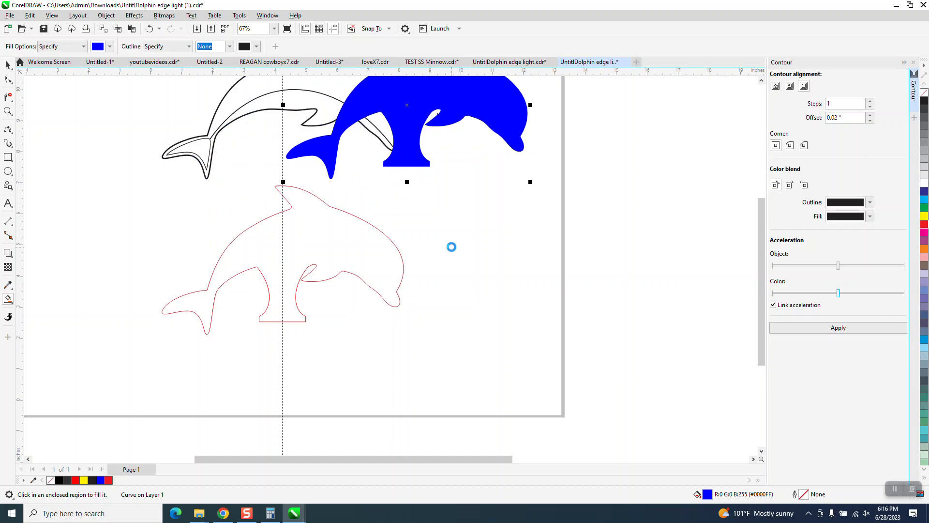
{"action": "left_click", "coordinate": [924, 93]}
{"action": "right_click", "coordinate": [926, 228]}
{"action": "scroll", "coordinate": [563, 269], "scroll_direction": "down", "scroll_amount": 1}
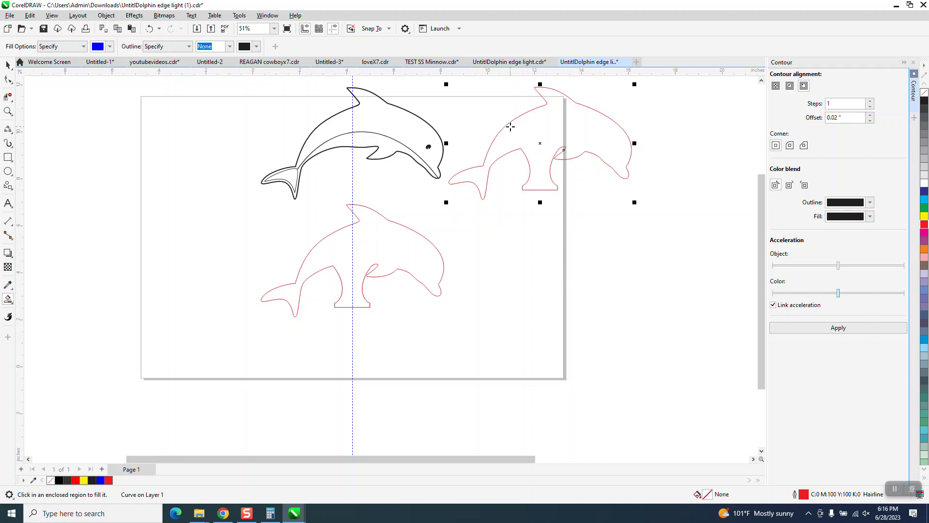
Move the red dolphin and stem outline 8 inches left onto the black dolphin artwork
{"action": "key", "text": "Left"}
{"action": "key", "text": "Left"}
{"action": "key", "text": "Left"}
{"action": "key", "text": "Left"}
{"action": "key", "text": "Left"}
{"action": "key", "text": "Left"}
{"action": "key", "text": "Left"}
{"action": "key", "text": "Left"}
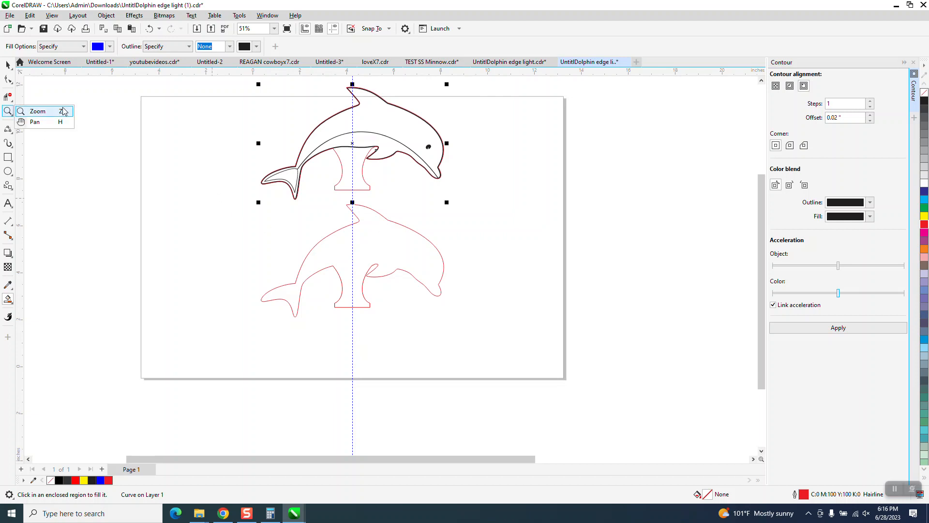
Delete the original red dolphin contour and its separate stem and base curves below the artwork
{"action": "left_click", "coordinate": [38, 111]}
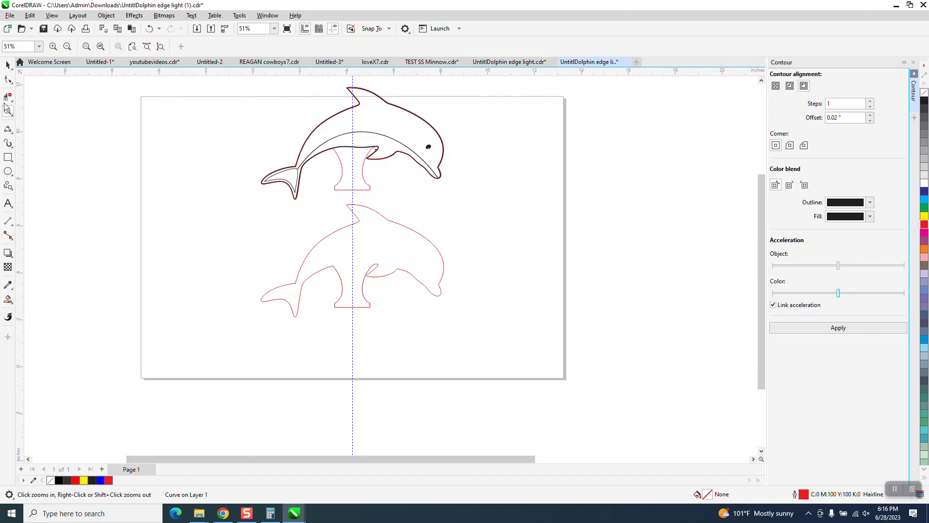
{"action": "left_click", "coordinate": [8, 64]}
{"action": "left_click", "coordinate": [398, 251]}
{"action": "key", "text": "Delete"}
{"action": "left_click_drag", "start_coordinate": [266, 228], "coordinate": [498, 275]}
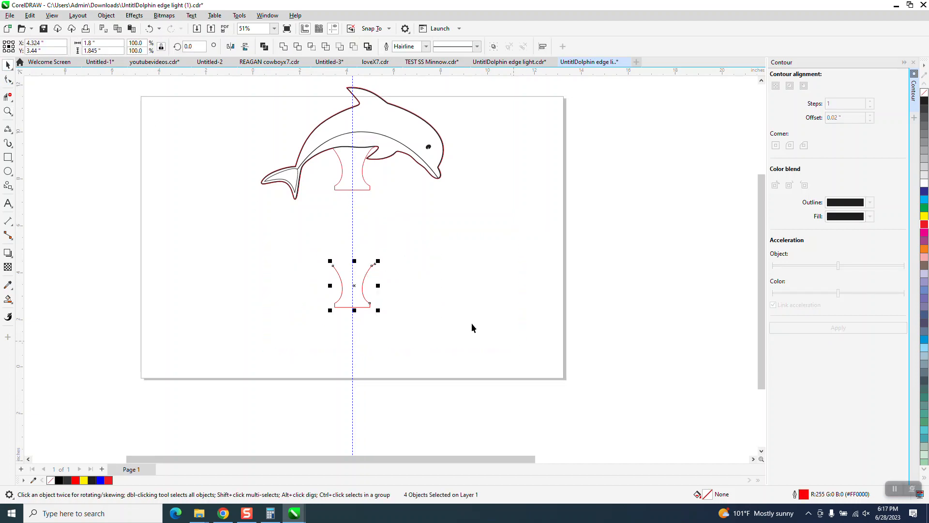
{"action": "key", "text": "Delete"}
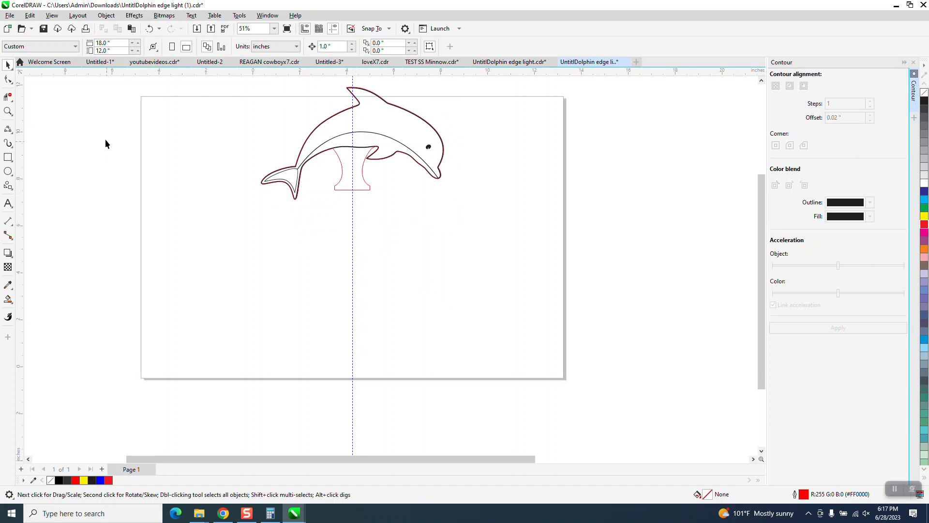
Examine how the red outline and stem fit the black dolphin artwork, and close the Contour docker
{"action": "left_click", "coordinate": [7, 111]}
{"action": "left_click_drag", "start_coordinate": [283, 114], "coordinate": [500, 228]}
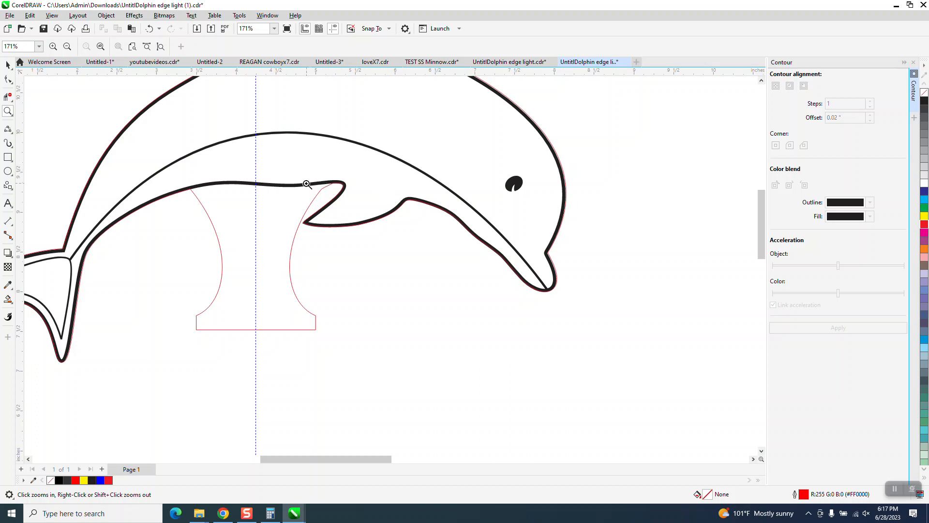
{"action": "right_click", "coordinate": [533, 242]}
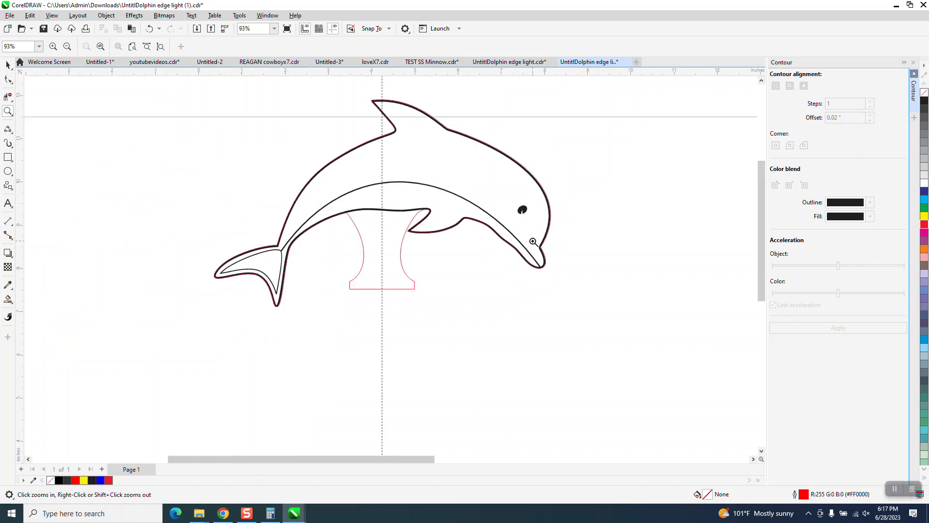
{"action": "left_click_drag", "start_coordinate": [283, 112], "coordinate": [604, 335]}
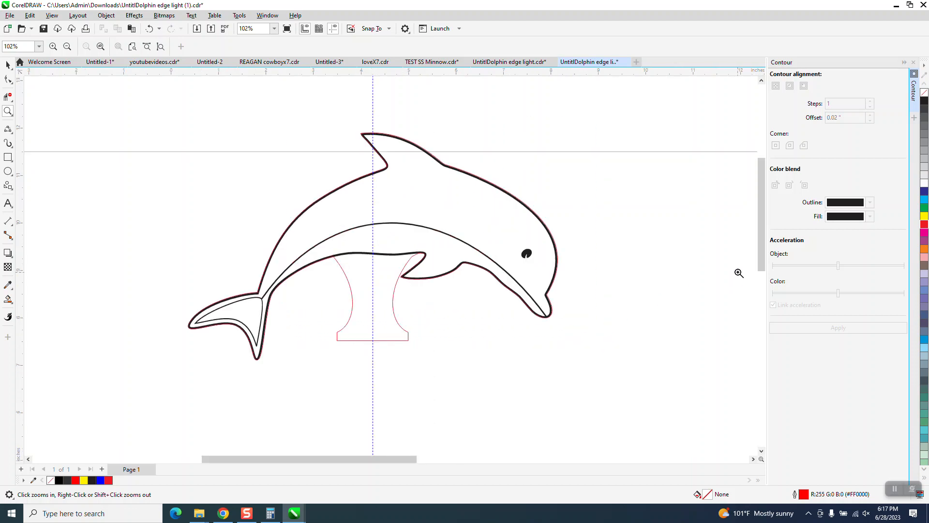
{"action": "left_click", "coordinate": [913, 63]}
{"action": "scroll", "coordinate": [400, 301], "scroll_direction": "down", "scroll_amount": 2}
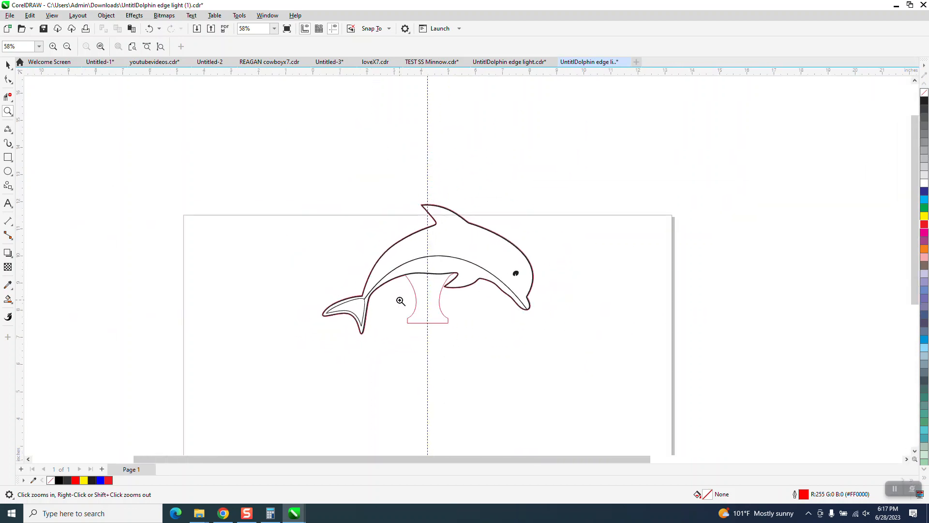